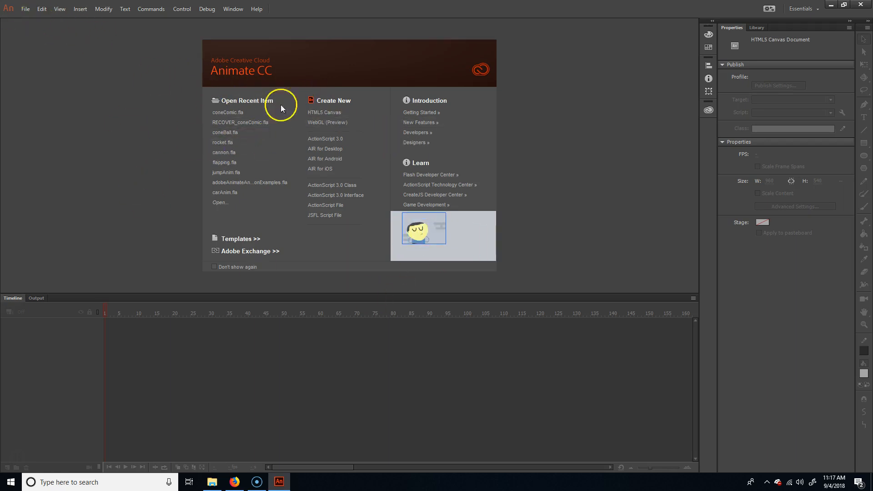
# Step: Create a new HTML5 Canvas document and set its stage size to 1280 by 720 px
pyautogui.click(341, 116)
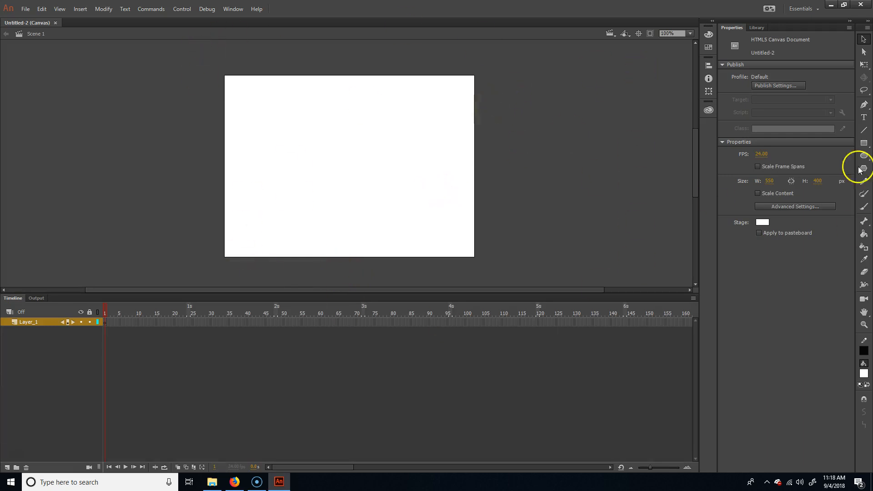
pyautogui.press('Return')
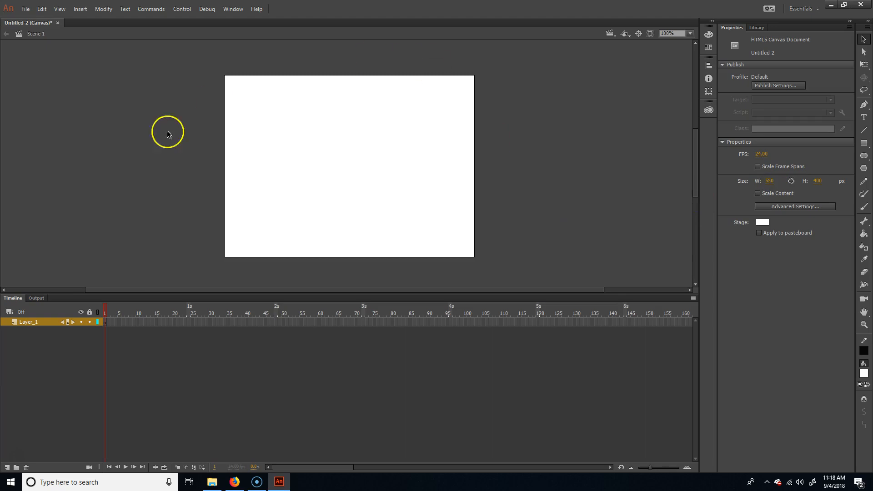
pyautogui.click(775, 184)
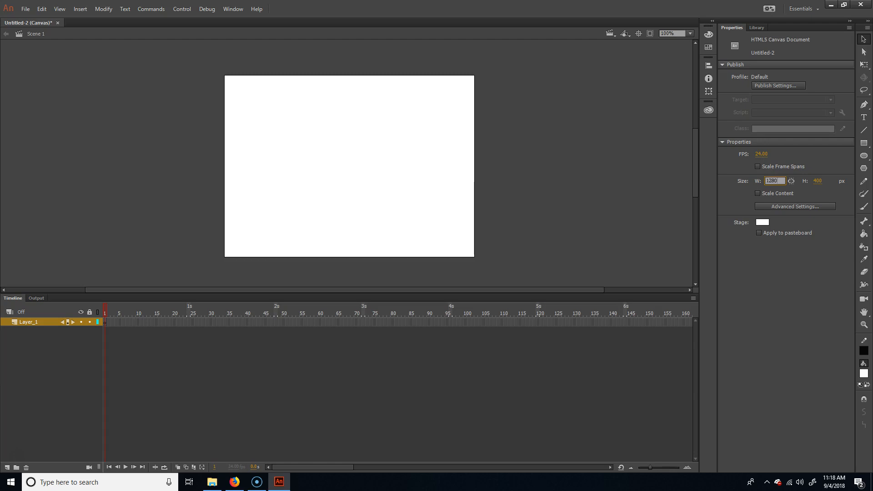
pyautogui.click(814, 182)
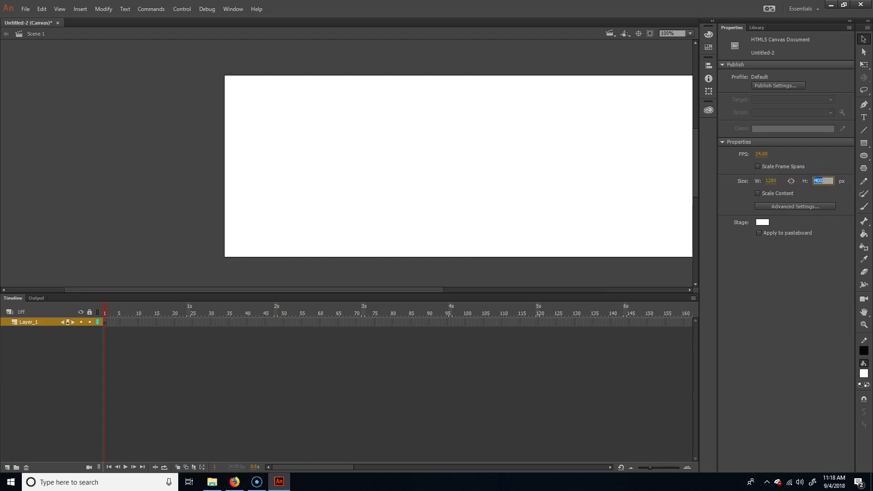
pyautogui.write('540')
pyautogui.press('Return')
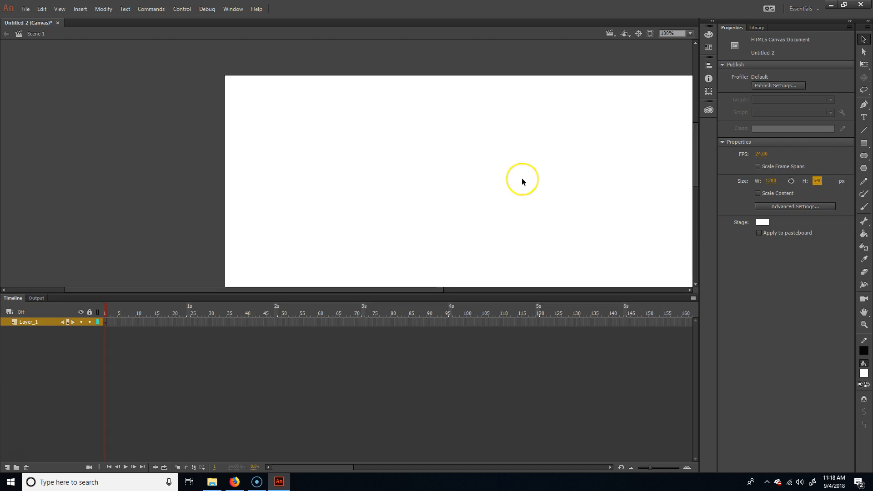
pyautogui.moveTo(602, 220); pyautogui.dragTo(435, 191)
pyautogui.click(816, 181)
pyautogui.press('Return')
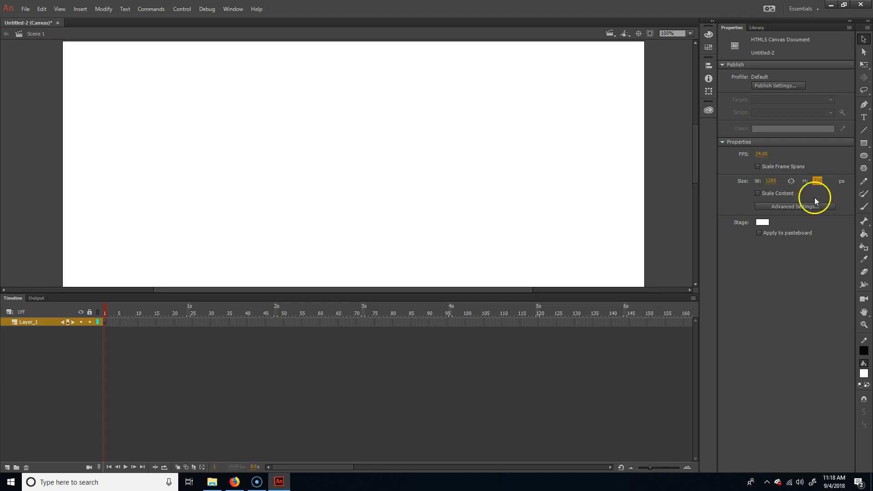
# Step: Set the stage magnification to 75% and shrink the timeline area so the whole stage fits in view
pyautogui.scroll(-1, 459, 178)
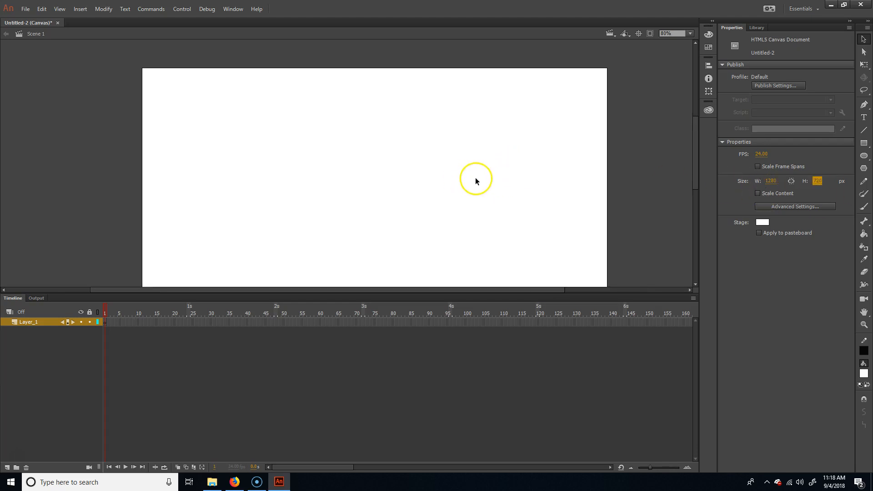
pyautogui.scroll(-1, 469, 180)
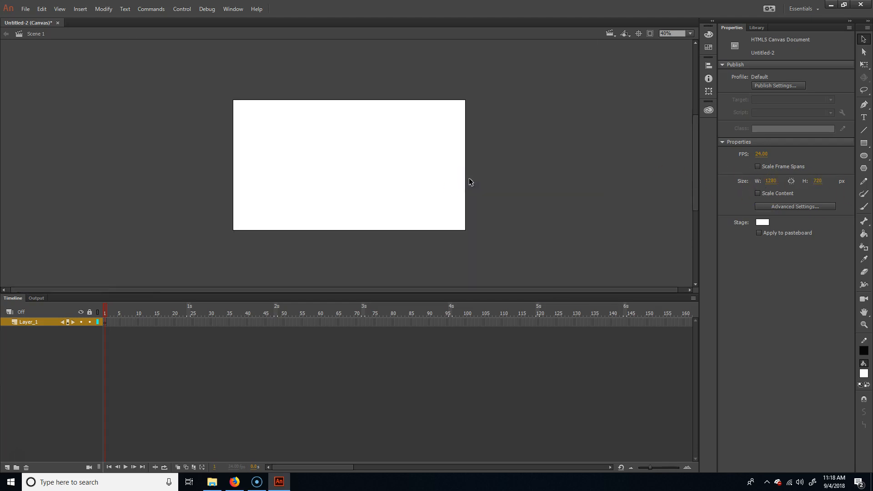
pyautogui.scroll(1, 469, 182)
pyautogui.click(689, 33)
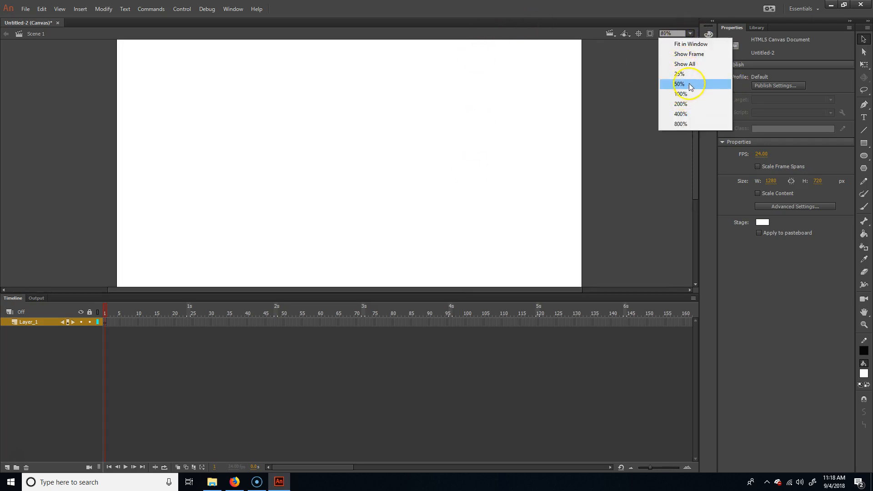
pyautogui.click(689, 83)
pyautogui.click(679, 33)
pyautogui.click(679, 34)
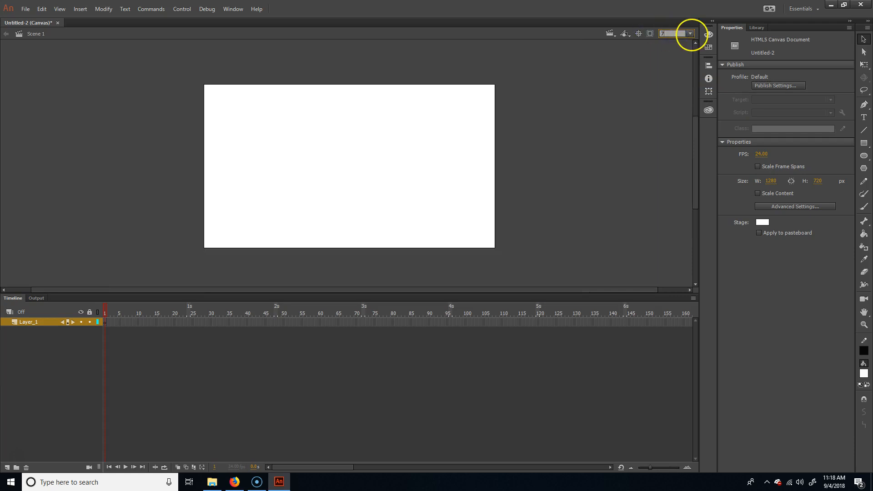
pyautogui.write('75')
pyautogui.press('Return')
pyautogui.press('space')
pyautogui.moveTo(597, 188)
pyautogui.mouseDown()
pyautogui.moveTo(596, 181)
pyautogui.moveTo(595, 191)
pyautogui.mouseUp()
pyautogui.moveTo(637, 296); pyautogui.dragTo(646, 382)
pyautogui.moveTo(606, 146); pyautogui.dragTo(593, 177)
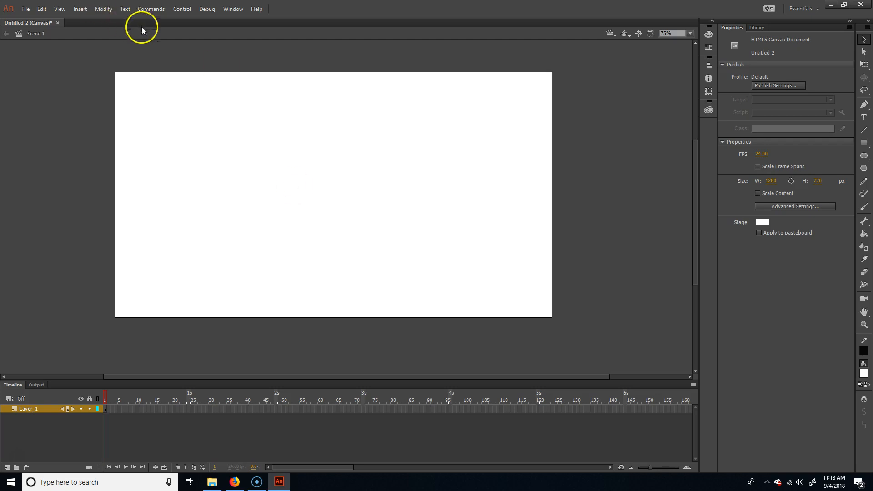
# Step: Set up the Rectangle tool to draw with no fill, discarding the white-filled trial square
pyautogui.click(863, 144)
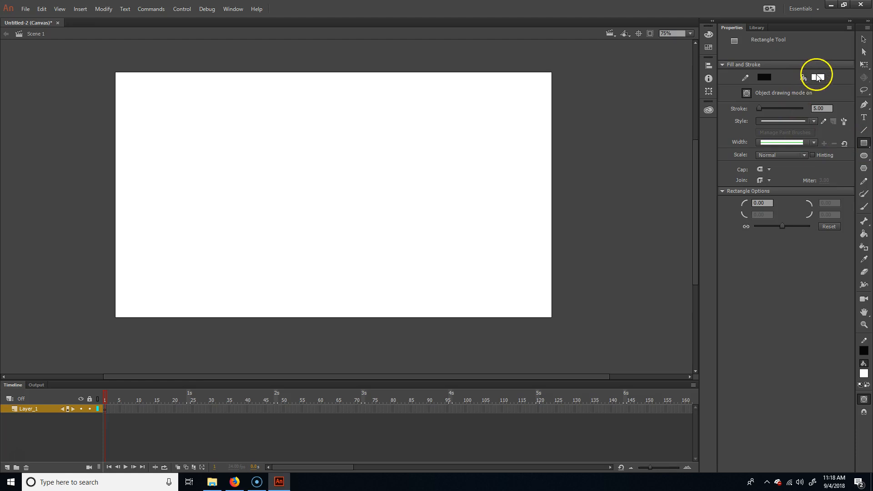
pyautogui.moveTo(521, 342); pyautogui.dragTo(605, 258)
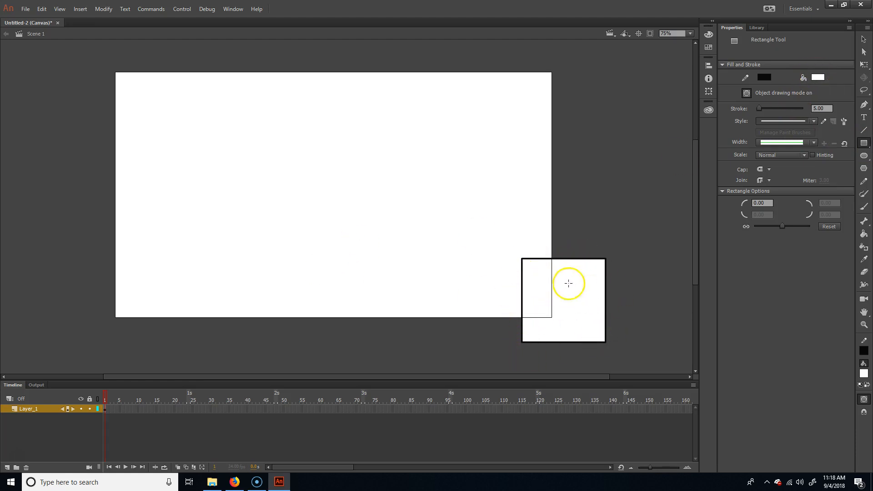
pyautogui.hotkey('ctrl', 'z')
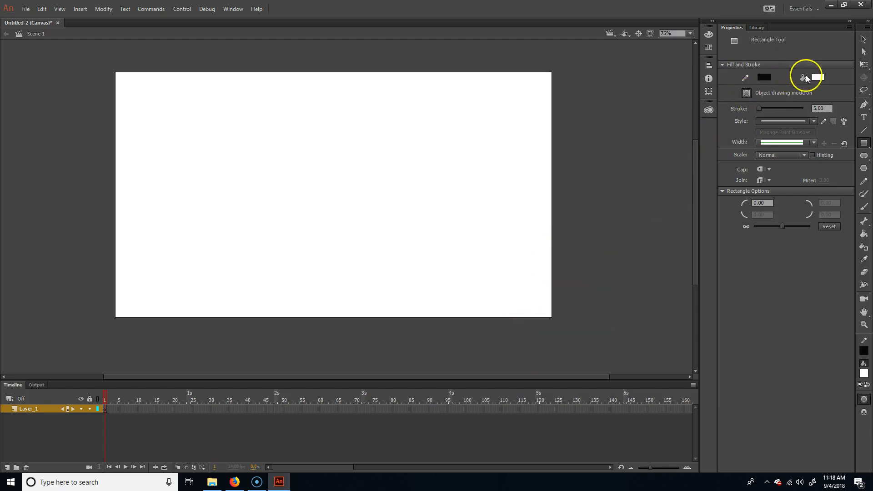
pyautogui.click(818, 77)
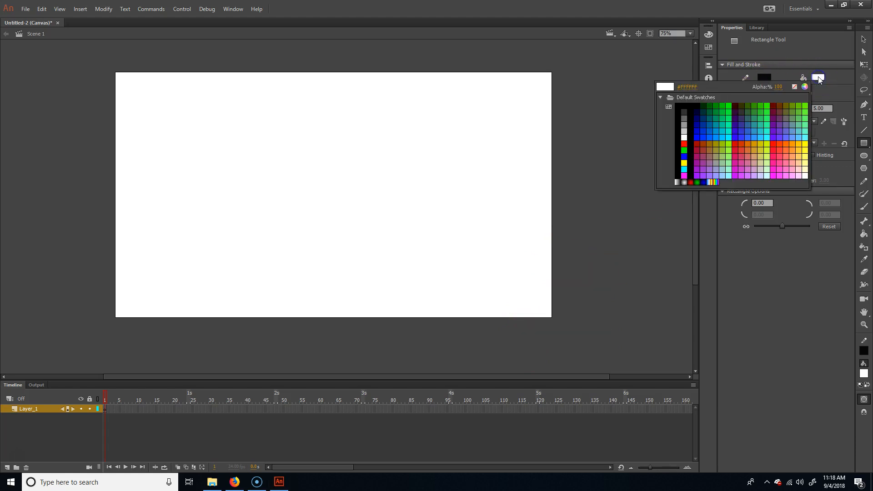
pyautogui.click(794, 86)
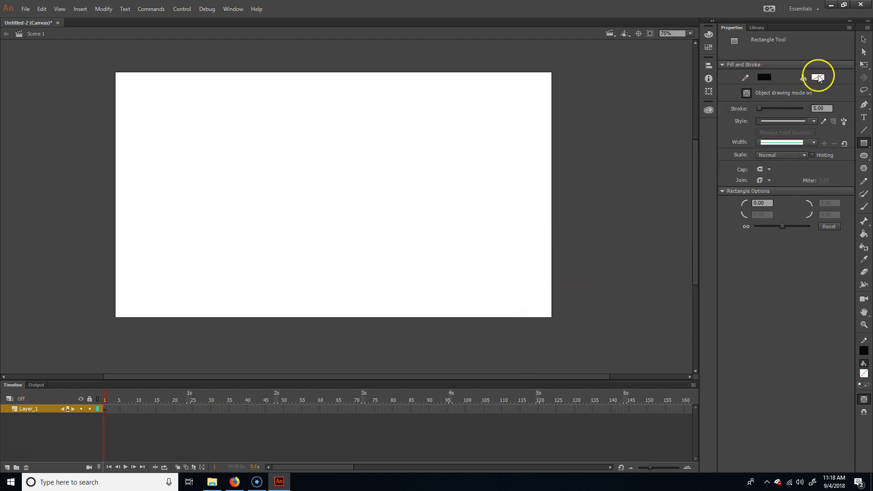
pyautogui.moveTo(231, 260); pyautogui.dragTo(469, 164)
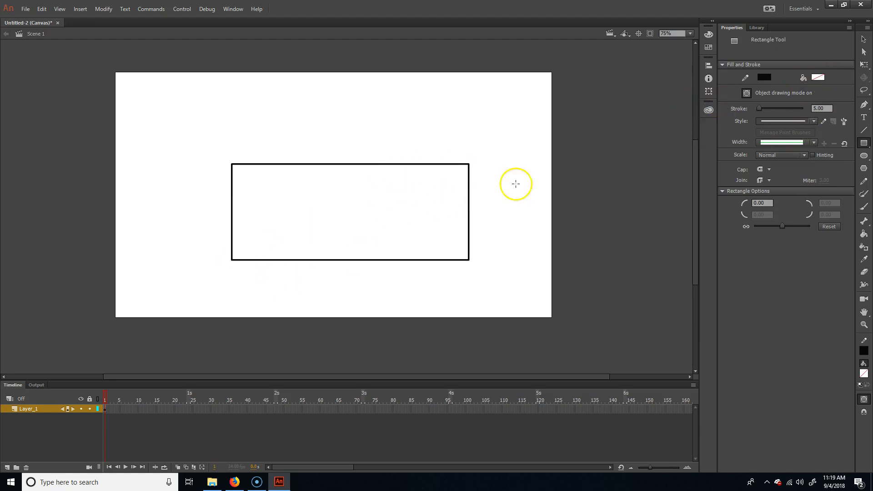
pyautogui.hotkey('ctrl', 'z')
pyautogui.moveTo(500, 357); pyautogui.dragTo(625, 255)
pyautogui.hotkey('ctrl', 'z')
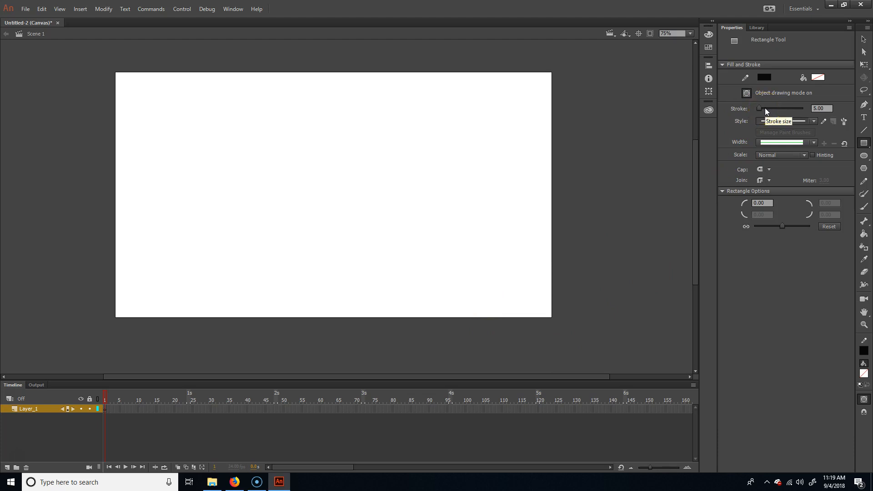
pyautogui.moveTo(472, 347); pyautogui.dragTo(644, 248)
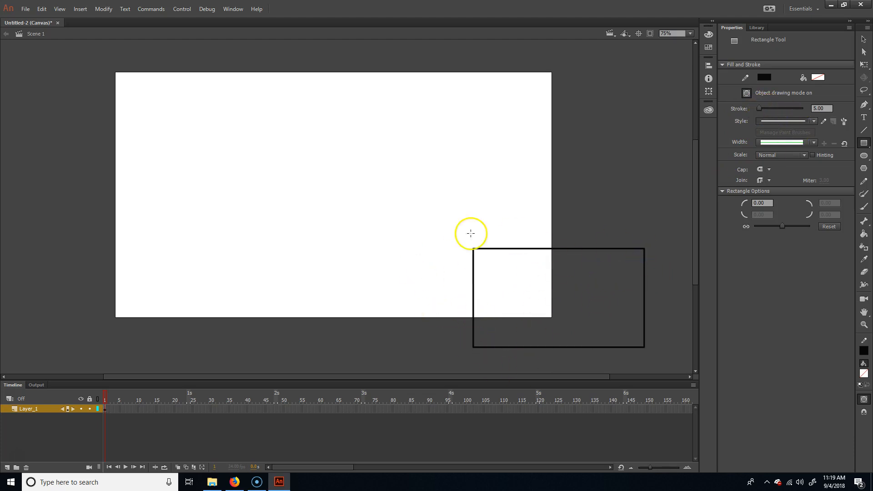
pyautogui.hotkey('ctrl', 'z')
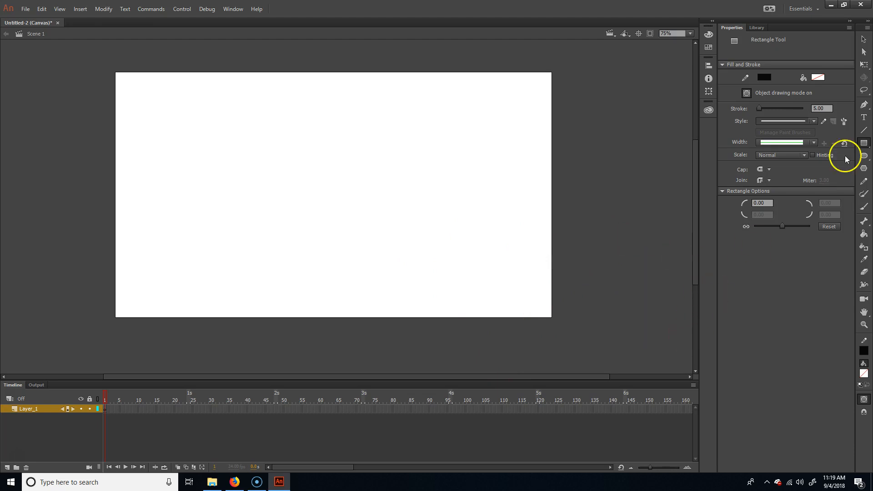
# Step: Apply the Dry Brush 4 stroke style from the Artistic PaintBrush set in the Brush Library to the Rectangle tool
pyautogui.click(844, 121)
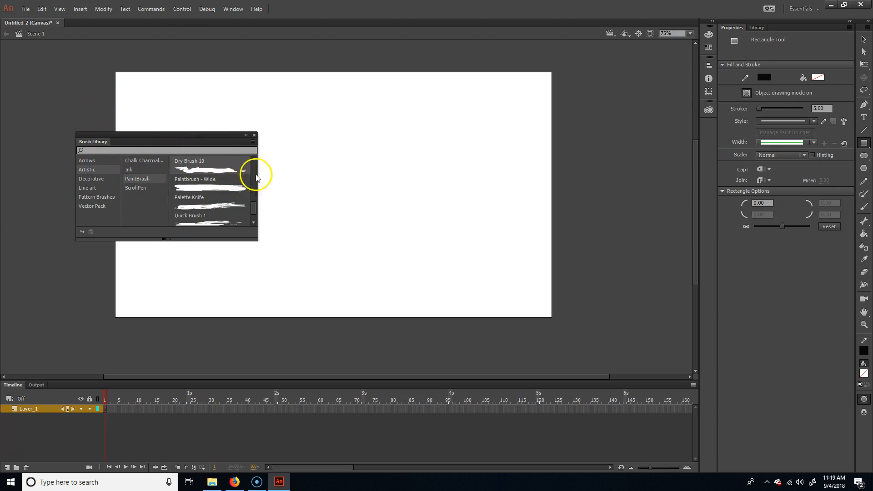
pyautogui.click(143, 178)
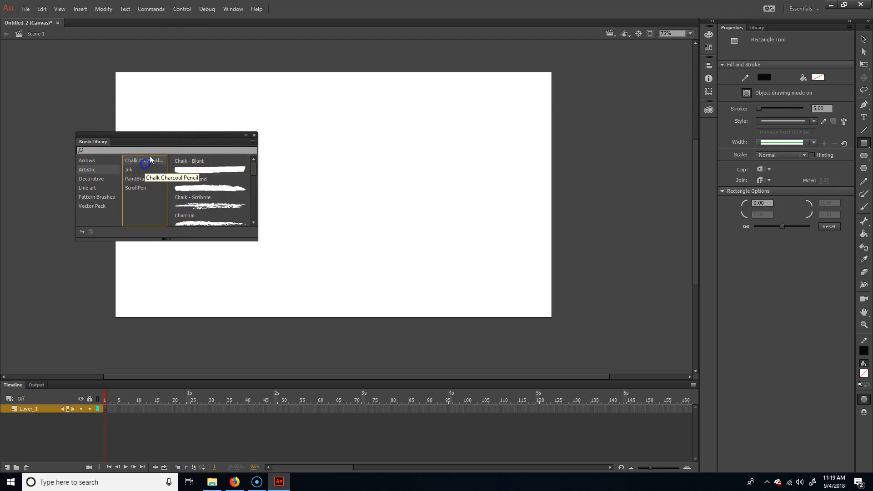
pyautogui.click(135, 188)
pyautogui.click(130, 170)
pyautogui.click(139, 182)
pyautogui.scroll(-5, 206, 197)
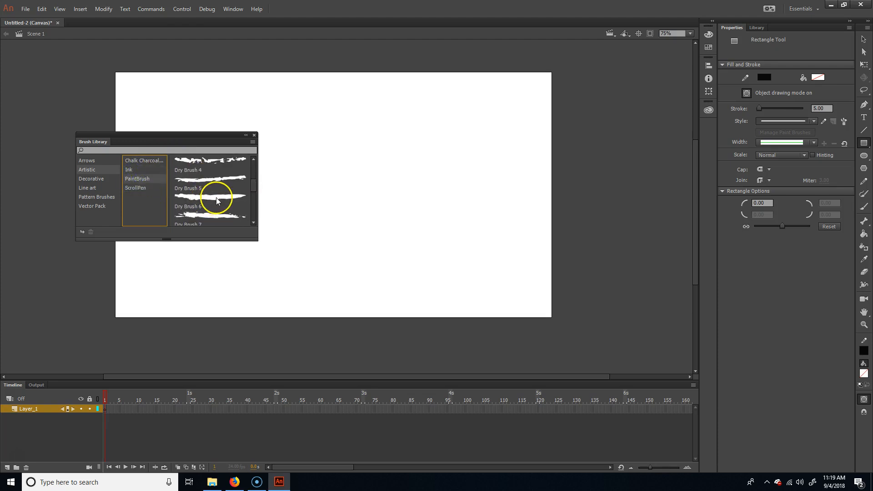
pyautogui.doubleClick(211, 179)
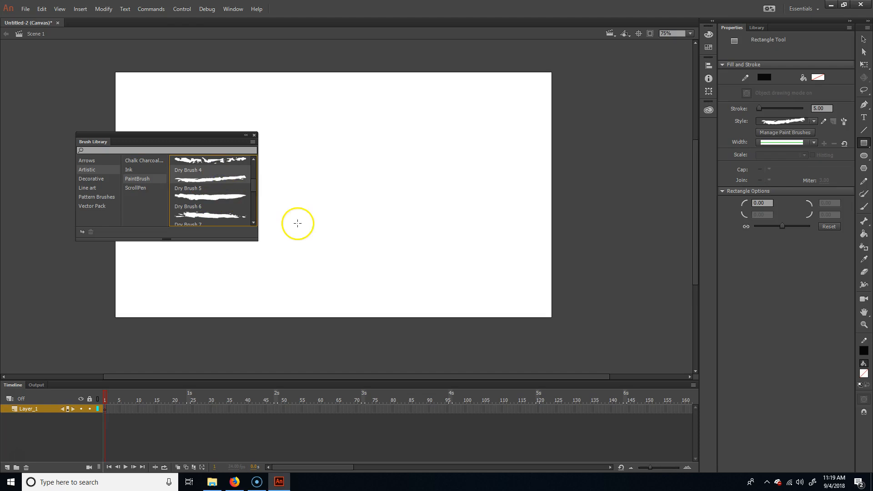
pyautogui.click(254, 135)
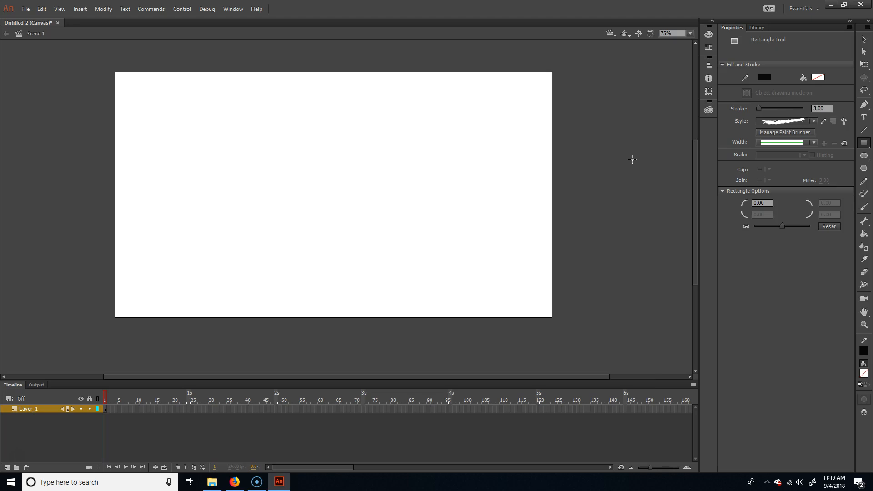
# Step: Set the rectangle stroke size to 6, trying the brush on test rectangles and undoing them
pyautogui.click(819, 108)
pyautogui.write('2')
pyautogui.moveTo(466, 233); pyautogui.dragTo(548, 156)
pyautogui.hotkey('ctrl', 'z')
pyautogui.moveTo(377, 212); pyautogui.dragTo(537, 135)
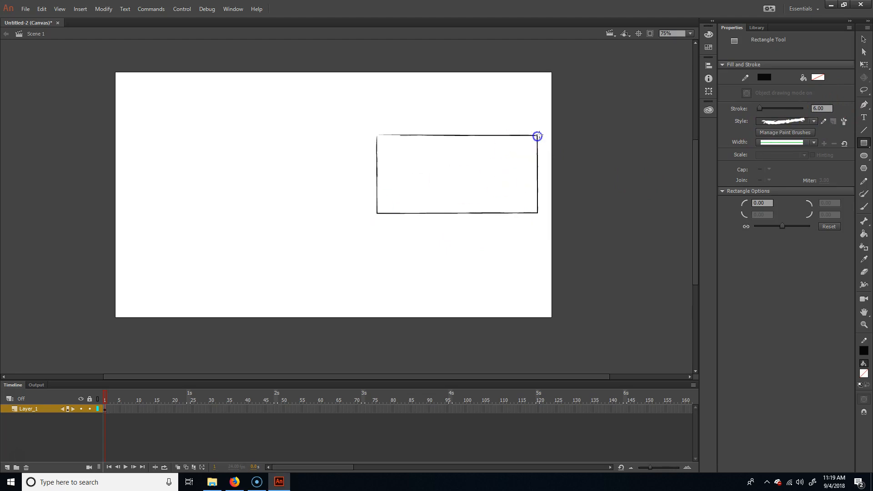
pyautogui.hotkey('ctrl', 'z')
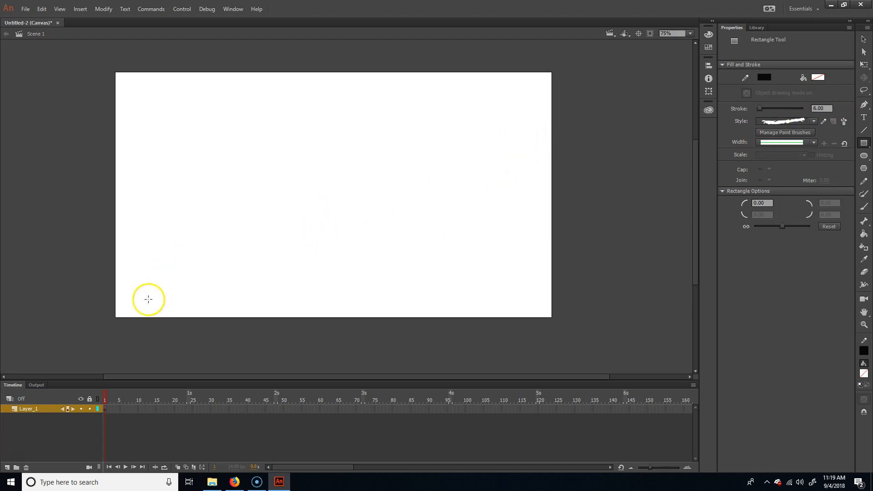
# Step: Draw a brushed rectangular frame about 1158 by 663 px just inside the stage edges and select it
pyautogui.moveTo(132, 308)
pyautogui.mouseDown()
pyautogui.moveTo(360, 145)
pyautogui.moveTo(547, 70)
pyautogui.moveTo(526, 82)
pyautogui.mouseUp()
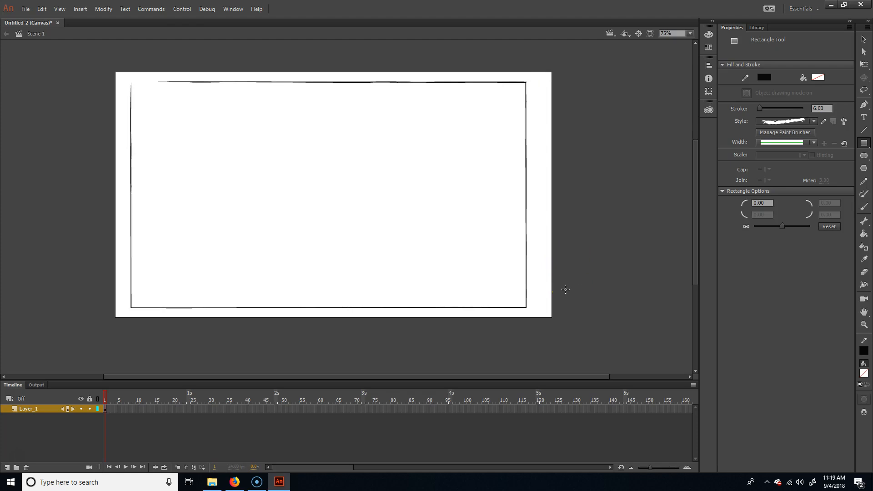
pyautogui.scroll(-3, 384, 290)
pyautogui.scroll(3, 383, 290)
pyautogui.scroll(-2, 383, 292)
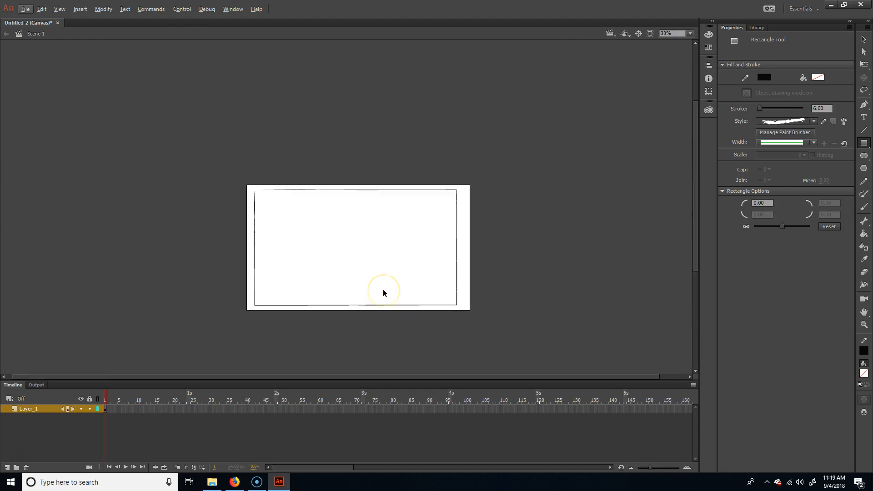
pyautogui.moveTo(485, 285); pyautogui.dragTo(339, 263)
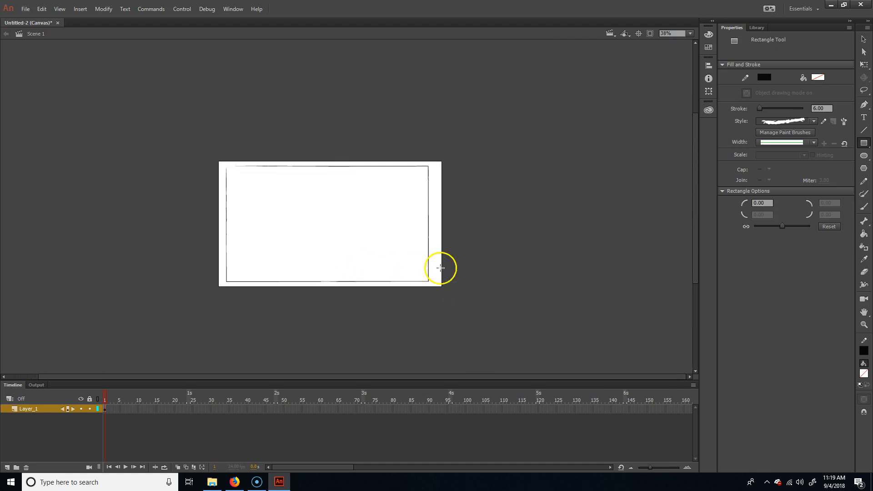
pyautogui.moveTo(477, 253); pyautogui.dragTo(397, 247)
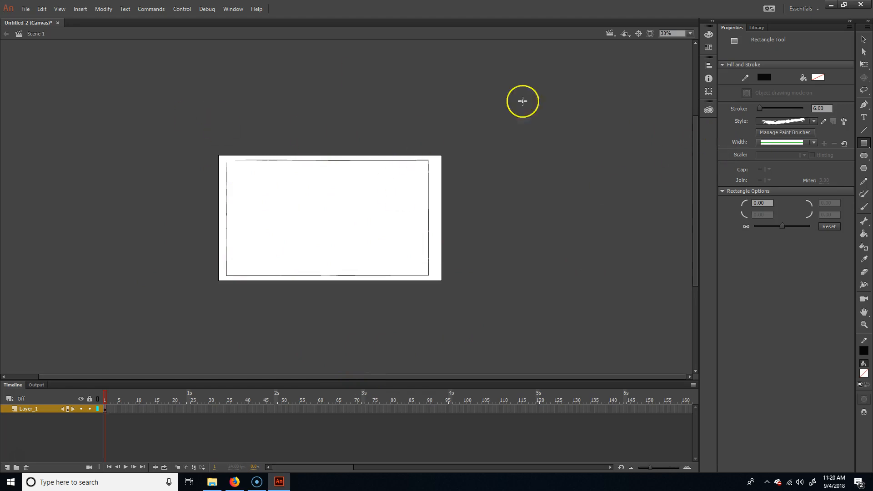
pyautogui.click(860, 38)
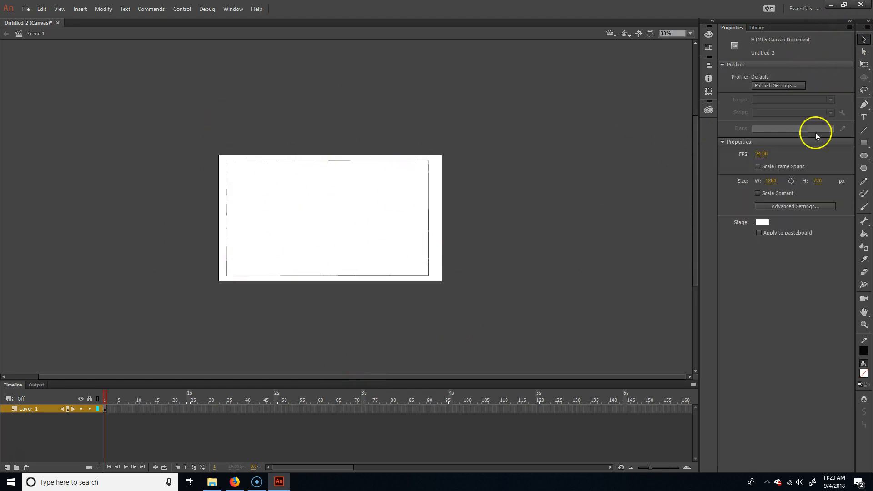
pyautogui.click(429, 276)
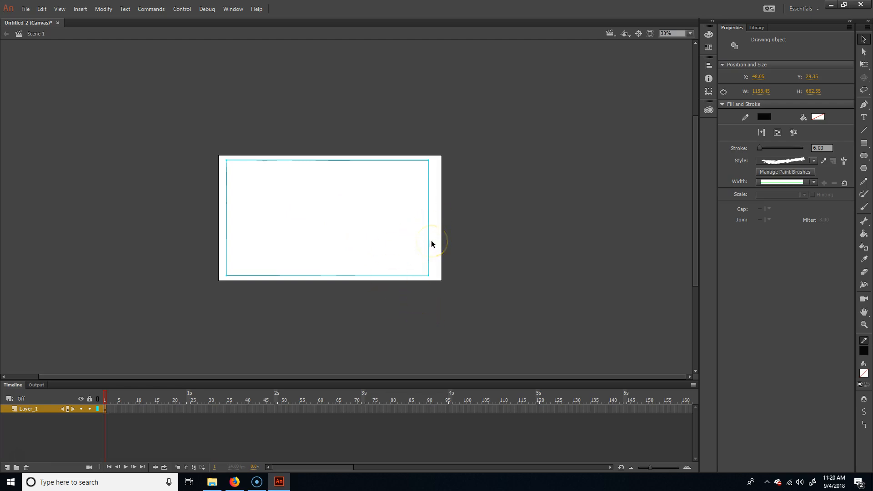
# Step: Draw an Oval Primitive about 548 by 529 px on the pasteboard beside the stage and break it apart
pyautogui.click(863, 155)
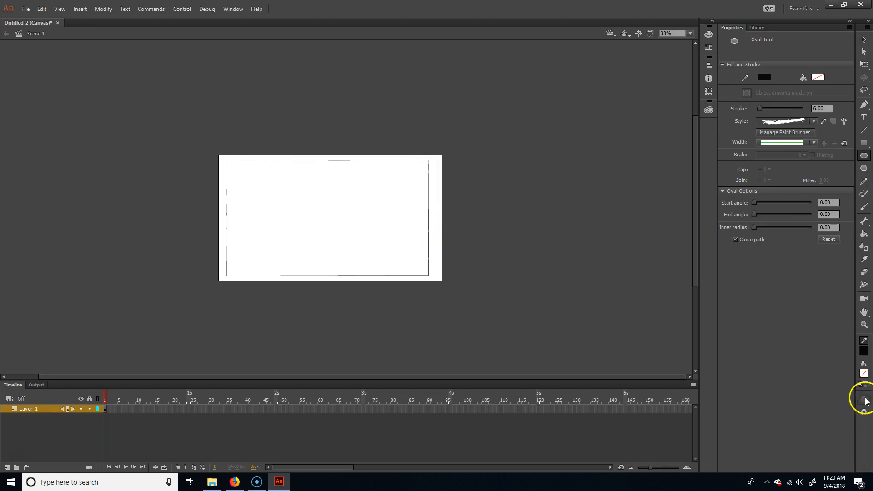
pyautogui.click(863, 155)
pyautogui.click(831, 165)
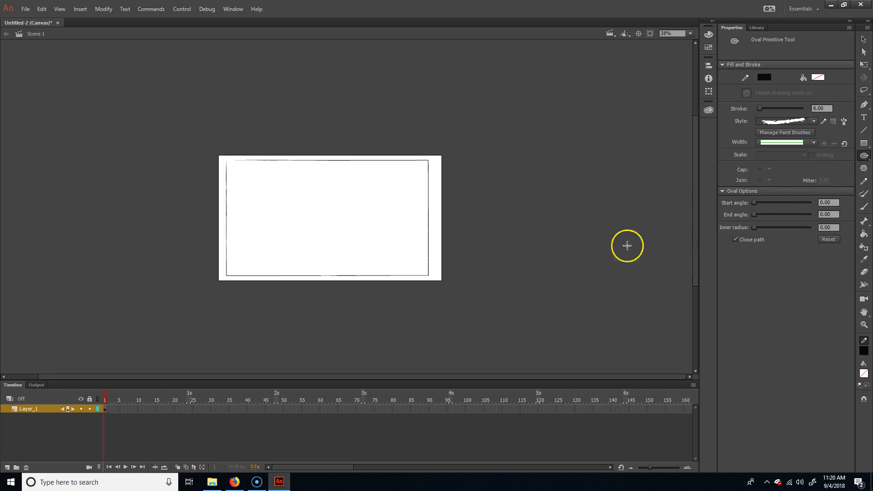
pyautogui.moveTo(473, 233); pyautogui.dragTo(568, 166)
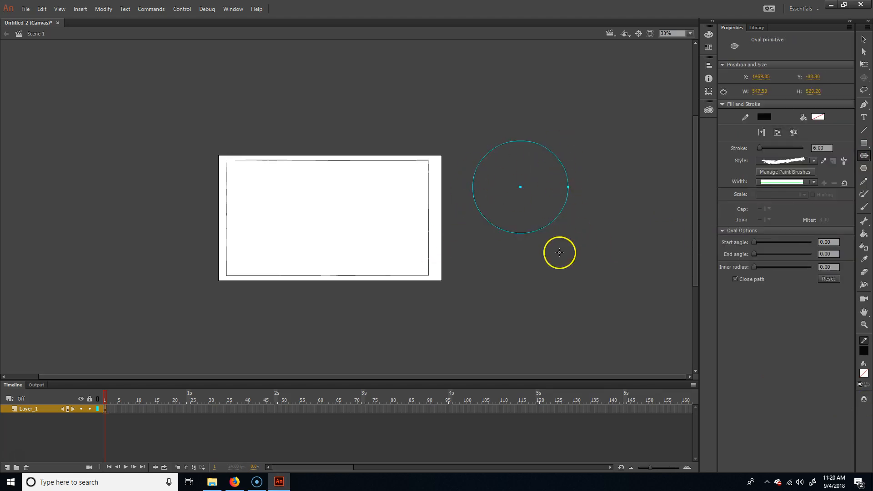
pyautogui.click(103, 9)
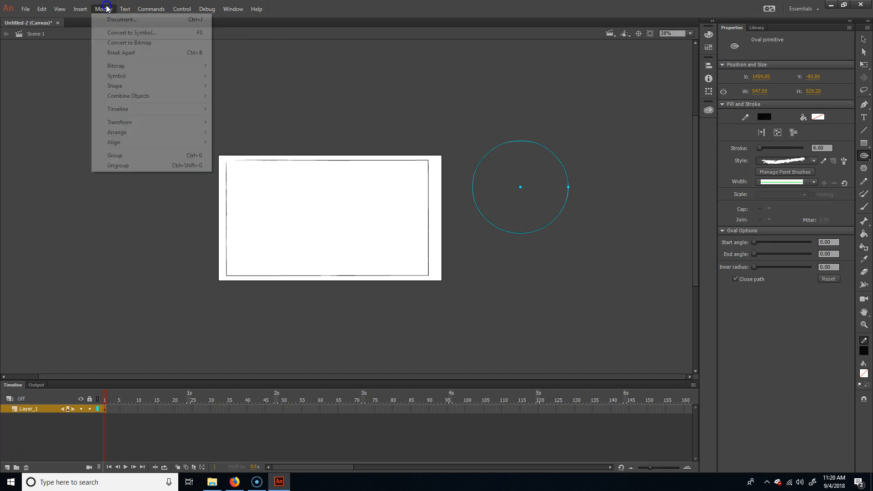
pyautogui.click(154, 56)
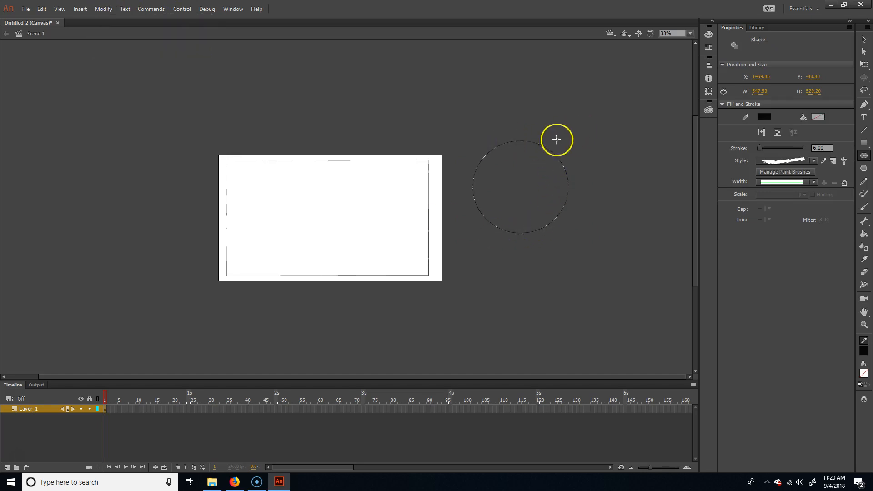
# Step: Pull the circle's outline outward into a teardrop form and delete the whole shape
pyautogui.press('v')
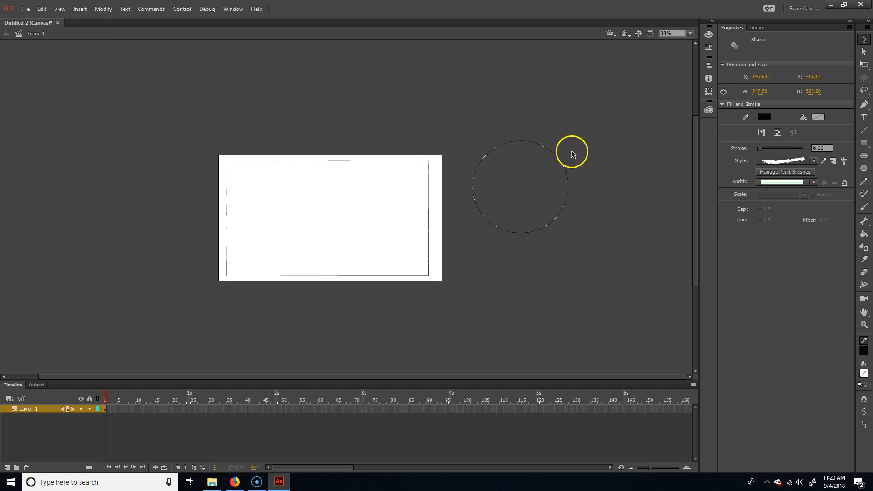
pyautogui.click(572, 137)
pyautogui.moveTo(560, 165); pyautogui.dragTo(582, 125)
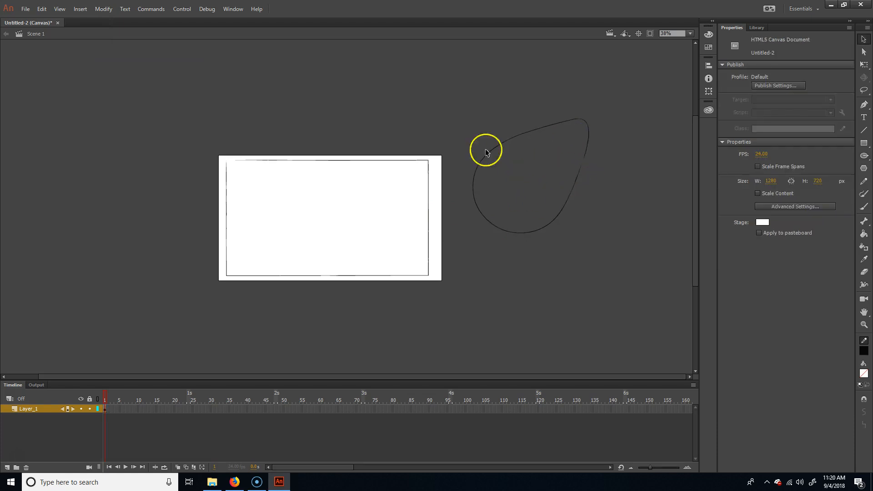
pyautogui.moveTo(465, 251); pyautogui.dragTo(642, 101)
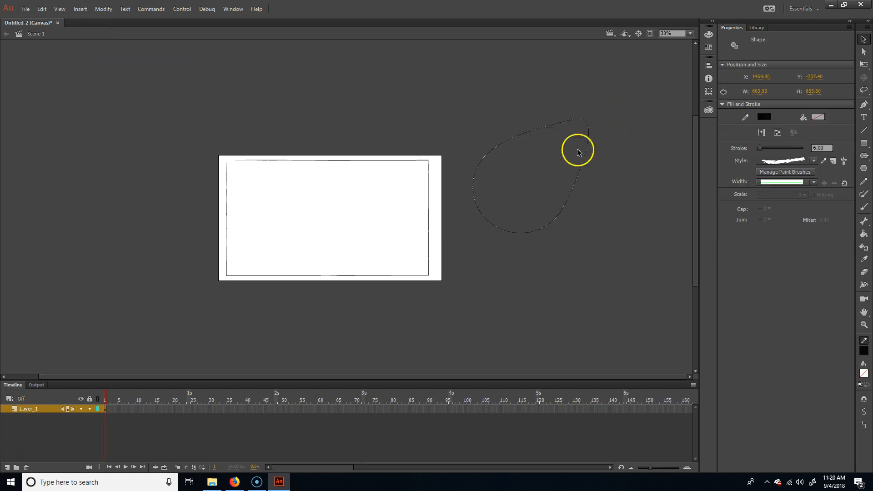
pyautogui.press('Delete')
# Step: Break apart the rectangular frame on the stage into an editable shape
pyautogui.click(429, 197)
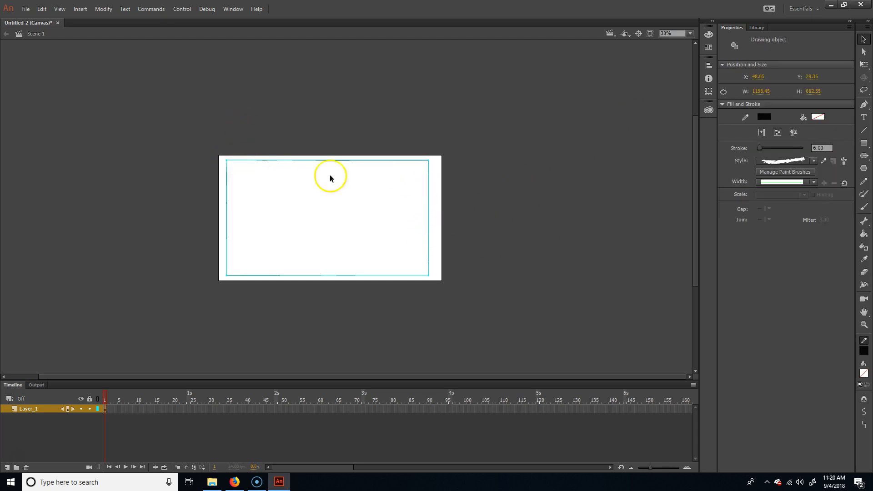
pyautogui.click(103, 10)
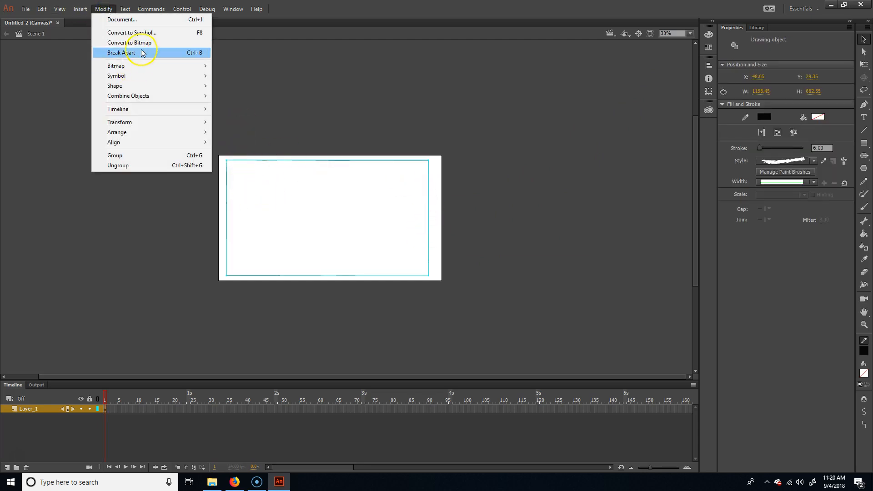
pyautogui.click(154, 53)
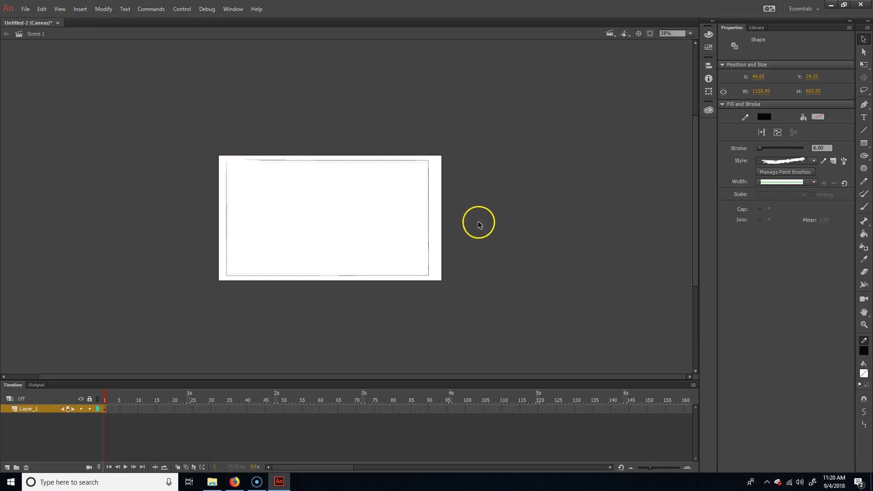
pyautogui.moveTo(551, 100); pyautogui.dragTo(222, 341)
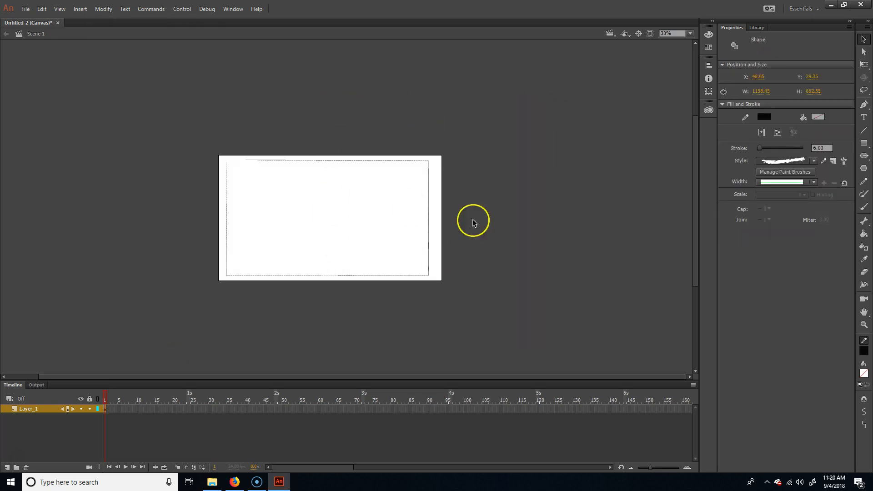
pyautogui.click(455, 262)
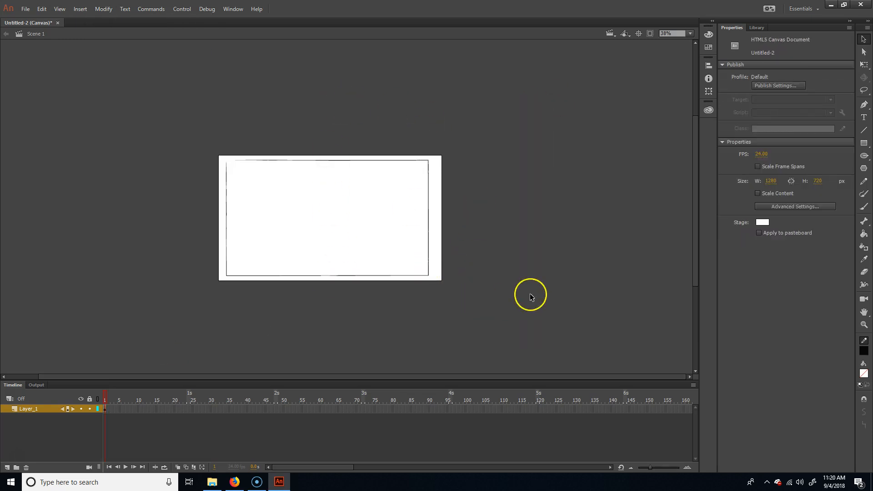
pyautogui.moveTo(572, 249); pyautogui.dragTo(551, 242)
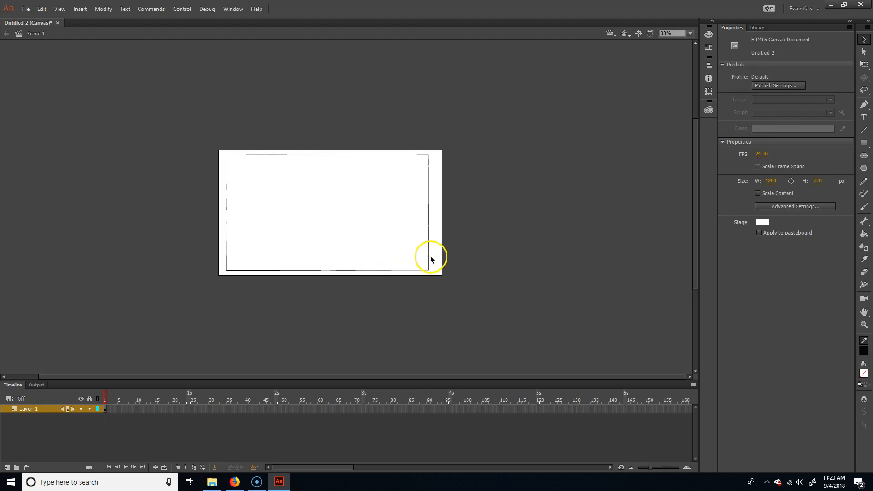
# Step: Duplicate the whole frame horizontally beside the original, at about X 1263 and the same height
pyautogui.moveTo(511, 119)
pyautogui.mouseDown()
pyautogui.moveTo(306, 230)
pyautogui.moveTo(148, 330)
pyautogui.mouseUp()
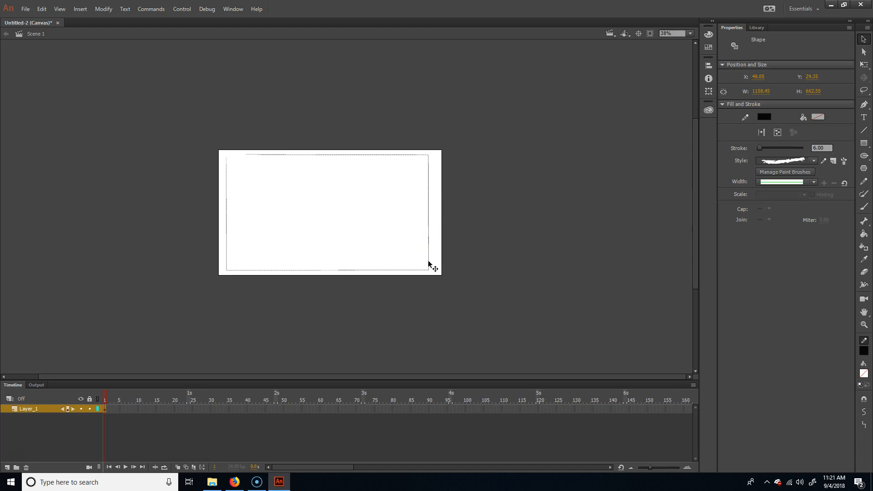
pyautogui.moveTo(428, 262); pyautogui.dragTo(640, 265)
pyautogui.moveTo(640, 262); pyautogui.dragTo(640, 262)
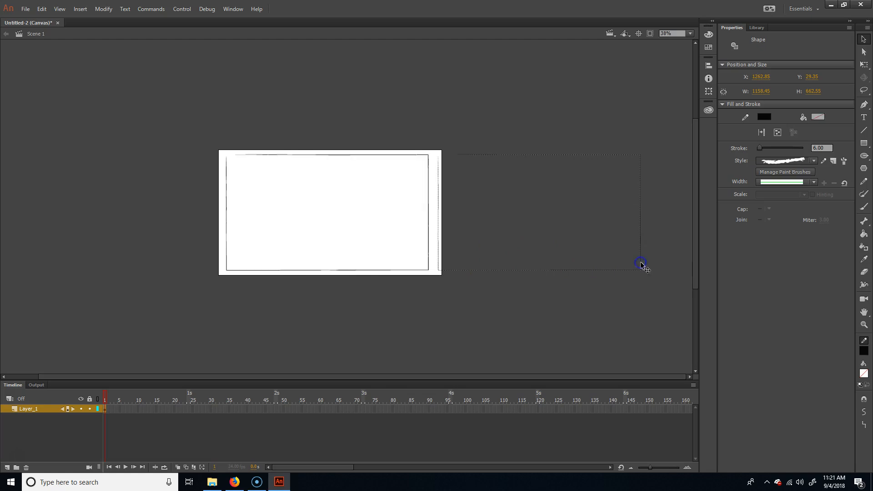
pyautogui.click(421, 348)
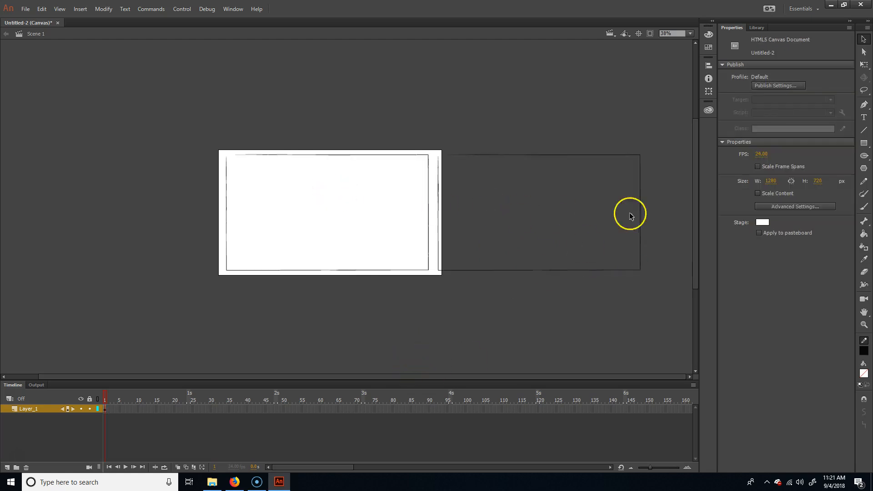
# Step: Paste another copy of the frame and place it in line beyond the second one, at about X 2485, Y 29
pyautogui.moveTo(661, 129)
pyautogui.mouseDown()
pyautogui.moveTo(432, 286)
pyautogui.moveTo(434, 296)
pyautogui.mouseUp()
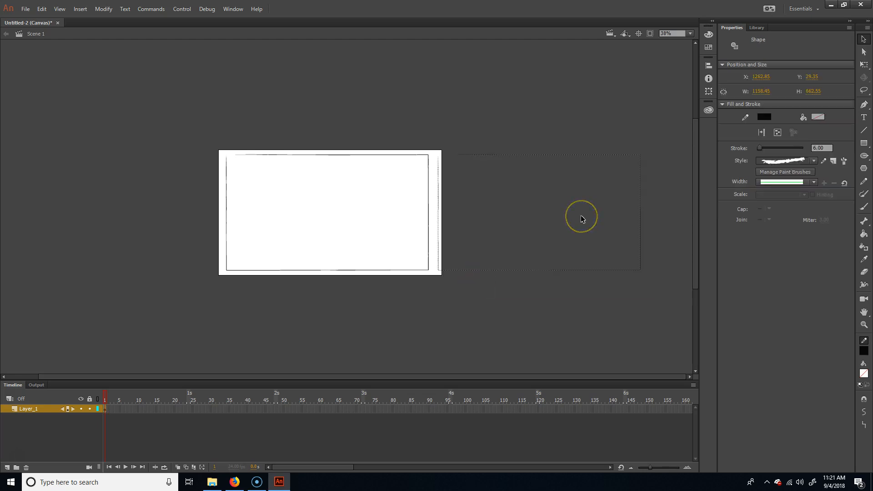
pyautogui.hotkey('ctrl', 'v')
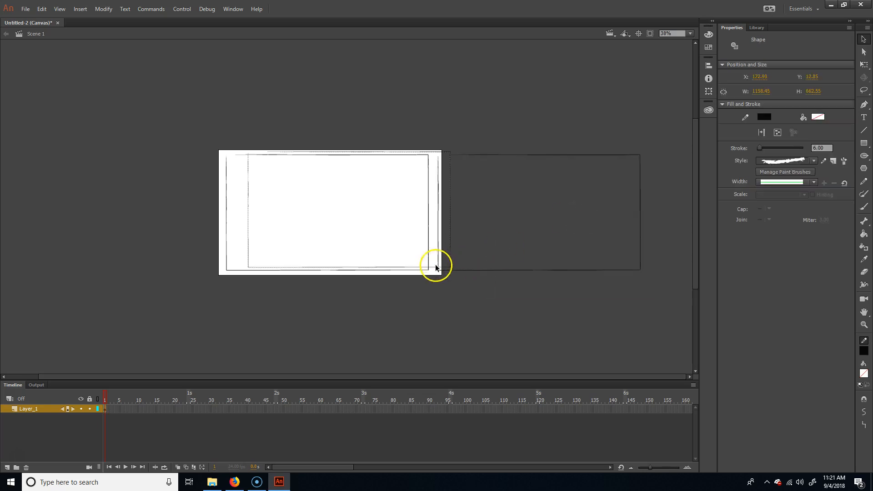
pyautogui.moveTo(453, 255); pyautogui.dragTo(809, 258)
pyautogui.moveTo(863, 258); pyautogui.dragTo(851, 256)
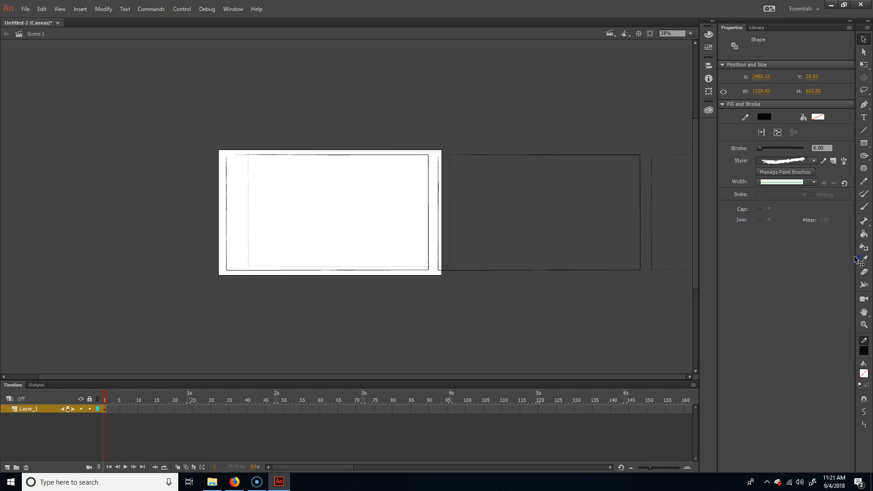
pyautogui.click(668, 266)
pyautogui.moveTo(518, 377); pyautogui.dragTo(547, 366)
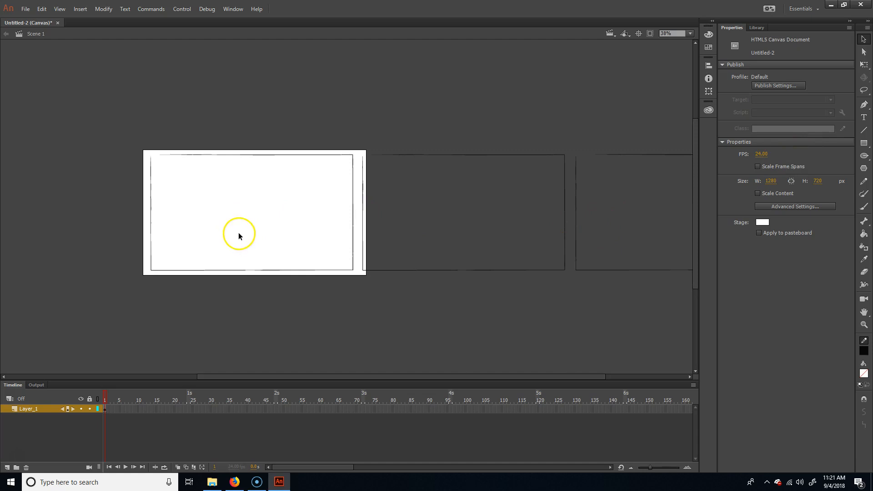
# Step: Convert the first frame on the stage to a Movie Clip symbol named panel01
pyautogui.moveTo(97, 322); pyautogui.dragTo(357, 129)
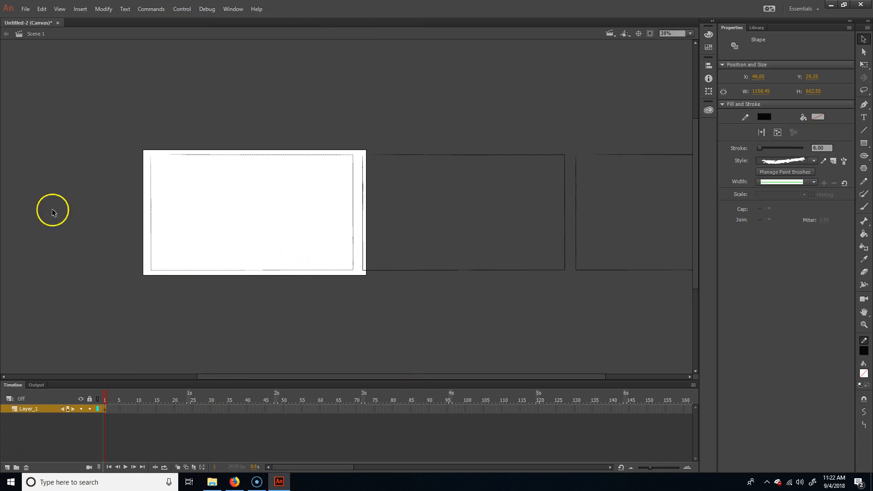
pyautogui.click(100, 9)
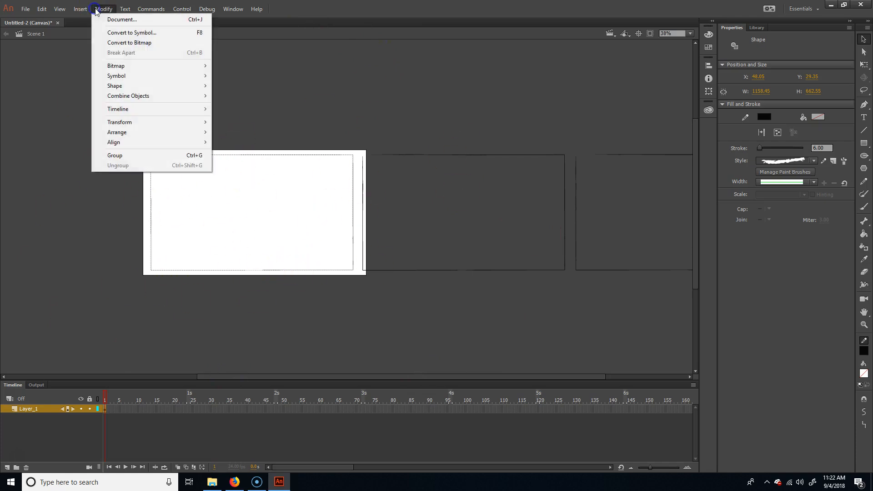
pyautogui.click(139, 35)
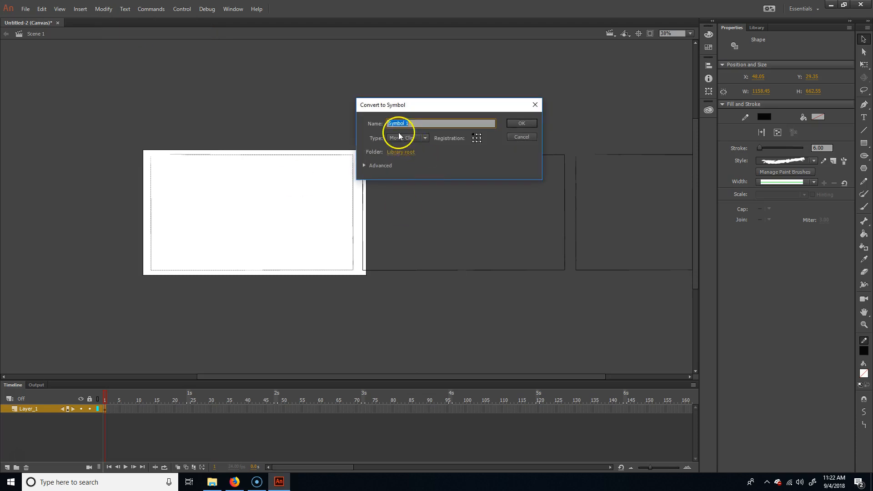
pyautogui.moveTo(418, 124); pyautogui.dragTo(328, 118)
pyautogui.write('panel01')
pyautogui.press('Return')
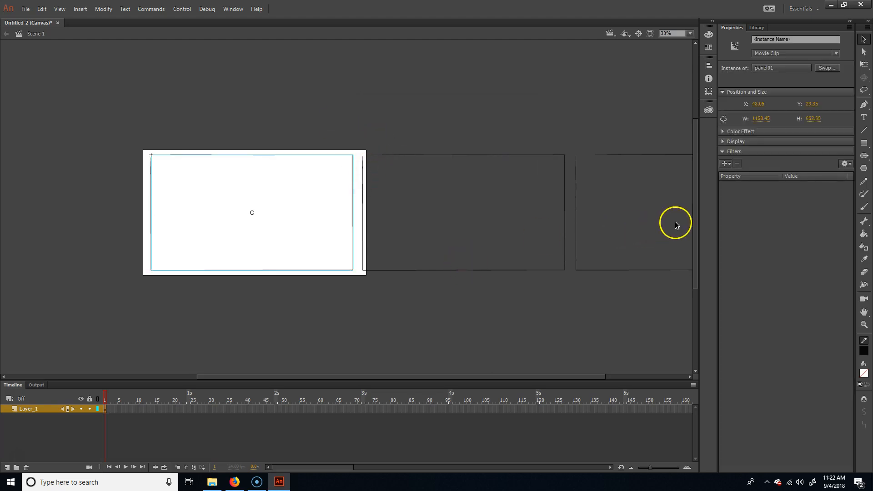
# Step: Convert the middle frame to a Movie Clip symbol named panel02
pyautogui.moveTo(356, 143); pyautogui.dragTo(571, 302)
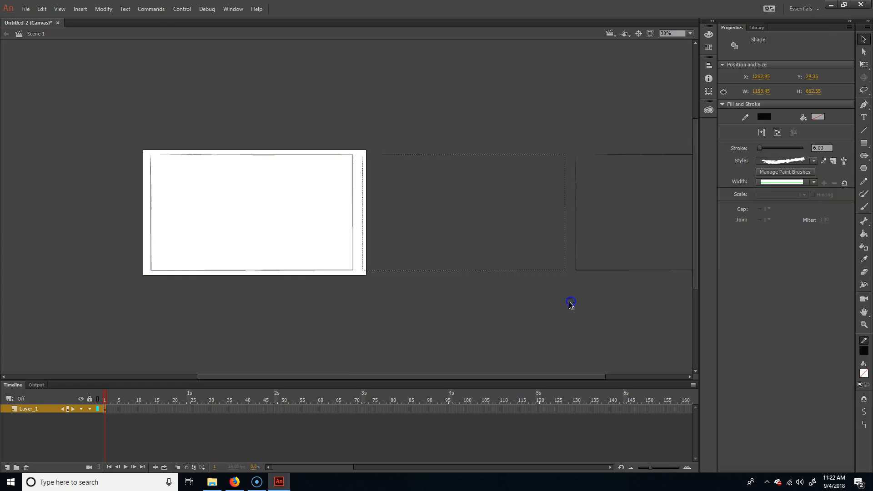
pyautogui.click(104, 9)
pyautogui.moveTo(156, 11)
pyautogui.moveTo(103, 9)
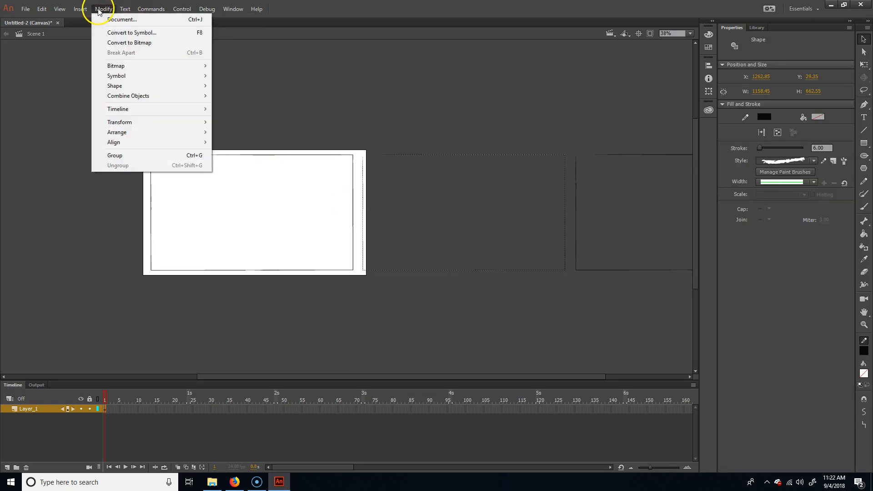
pyautogui.click(199, 37)
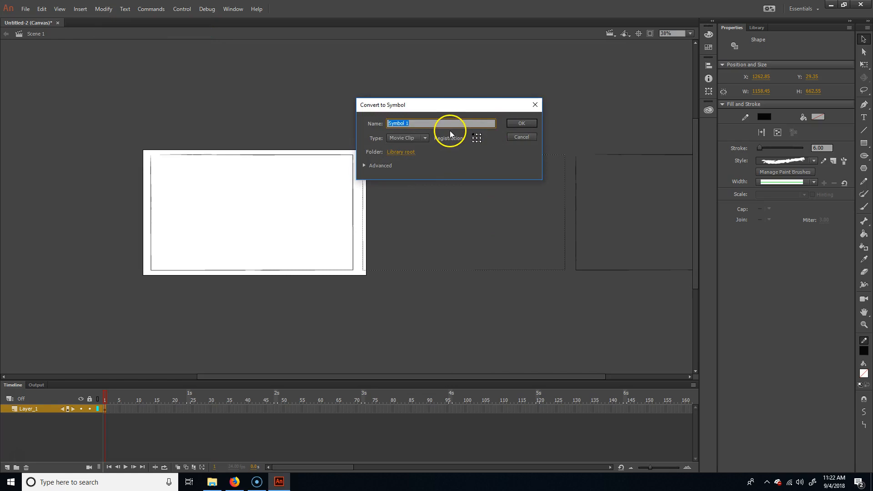
pyautogui.write('panel')
pyautogui.press('Return')
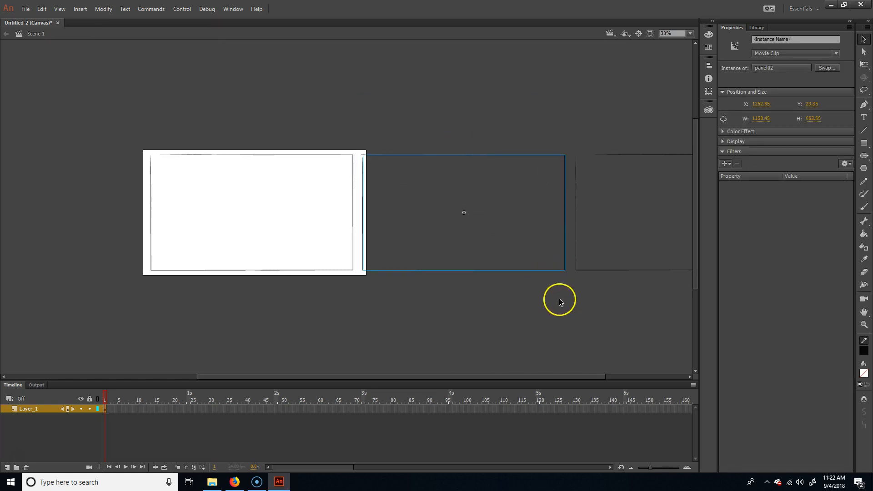
# Step: Convert the third frame, farthest from the stage, to a Movie Clip symbol named panel03
pyautogui.hscroll(3, 559, 298)
pyautogui.moveTo(527, 181); pyautogui.dragTo(663, 114)
pyautogui.press('F8')
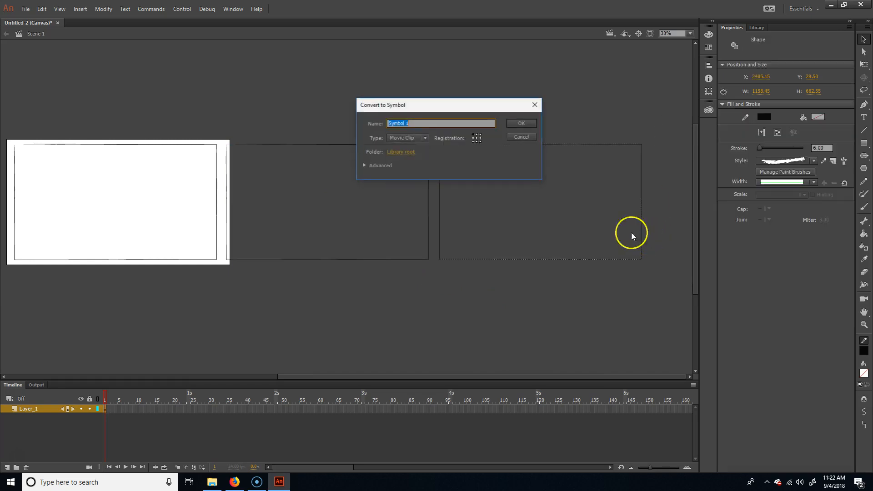
pyautogui.write('panel03')
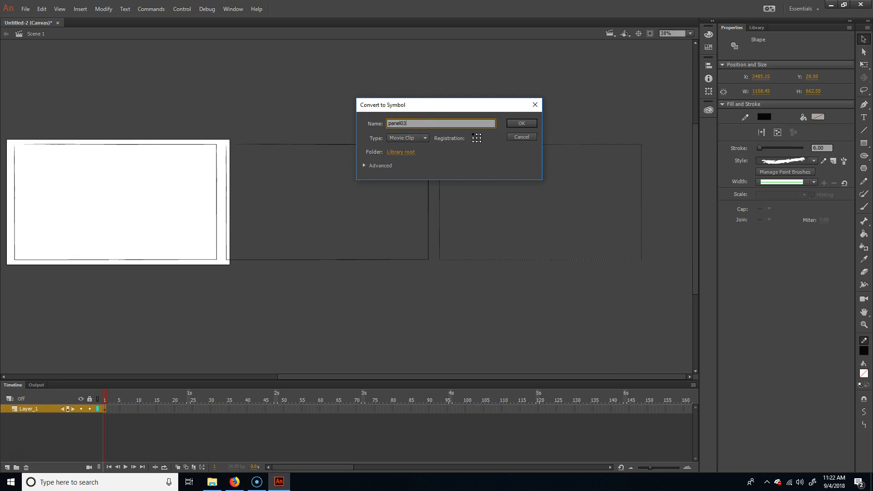
pyautogui.press('Return')
# Step: Review the panel01, panel02 and panel03 symbols in the Library
pyautogui.moveTo(215, 295); pyautogui.dragTo(350, 295)
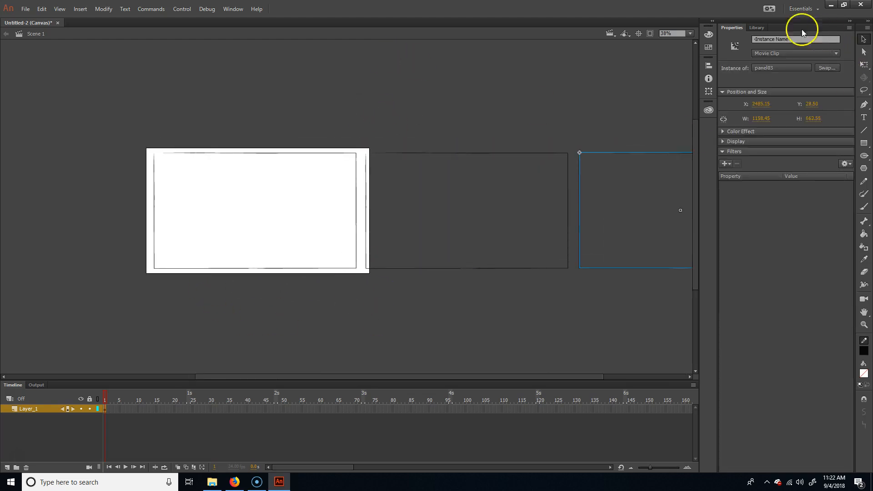
pyautogui.click(756, 28)
pyautogui.click(760, 136)
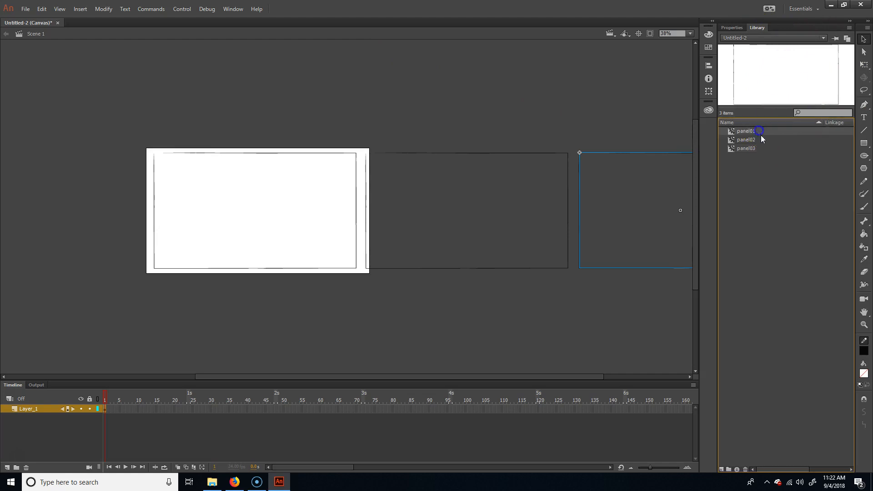
pyautogui.click(763, 147)
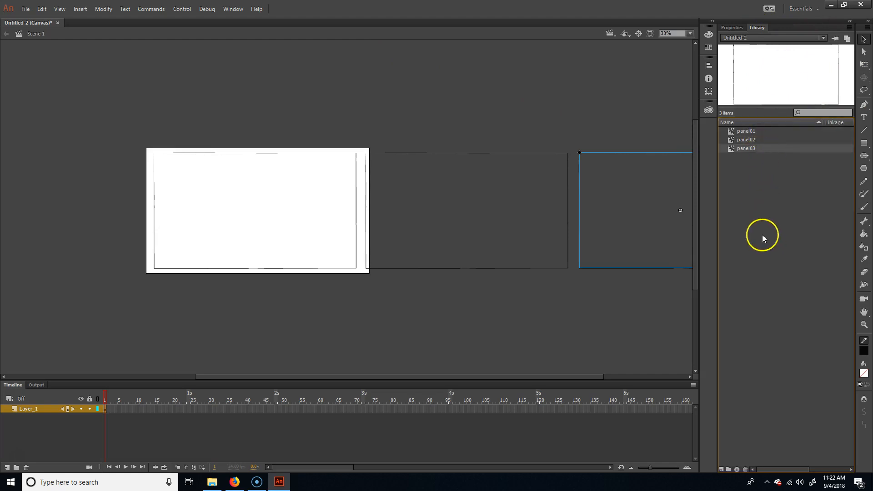
# Step: Try placing another instance of panel01 from the Library on the stage, undo it and clear the selection
pyautogui.click(352, 184)
pyautogui.click(356, 196)
pyautogui.click(766, 132)
pyautogui.moveTo(766, 132); pyautogui.dragTo(208, 207)
pyautogui.hotkey('ctrl', 'z')
pyautogui.hotkey('ctrl', 'z')
pyautogui.hotkey('ctrl', 'z')
pyautogui.click(334, 112)
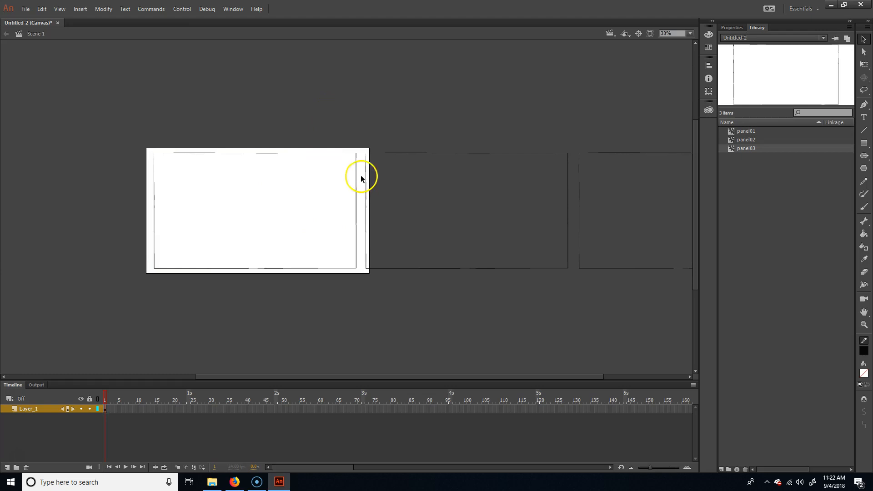
# Step: Inside the panel01 symbol, add a layer and draw a rectangle about 722 by 693 px overlapping the frame's lower edge
pyautogui.doubleClick(356, 184)
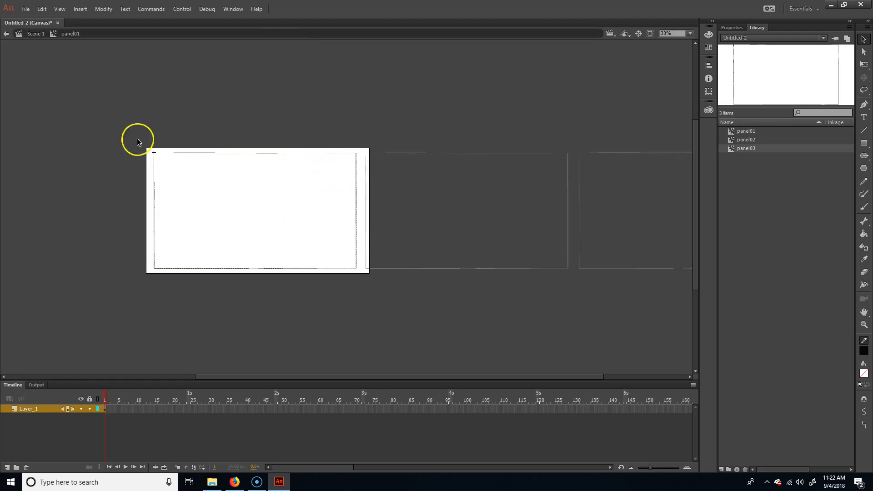
pyautogui.click(356, 128)
pyautogui.click(864, 143)
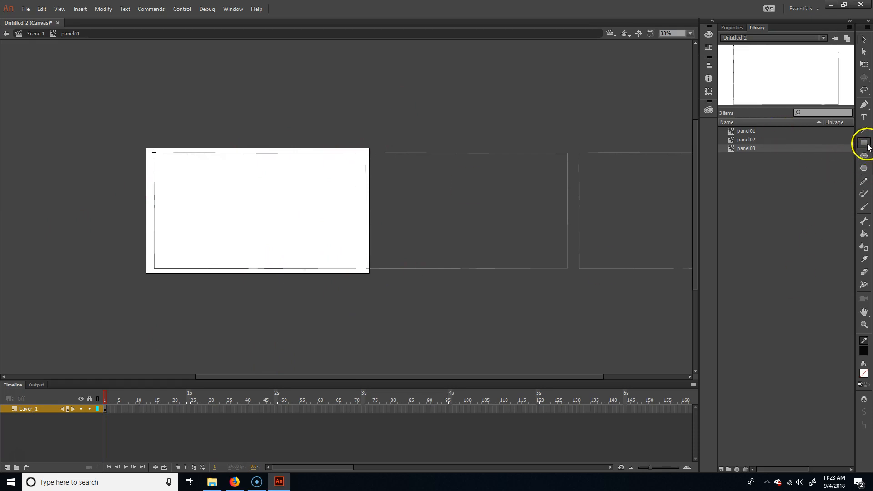
pyautogui.click(7, 467)
pyautogui.moveTo(185, 356); pyautogui.dragTo(312, 236)
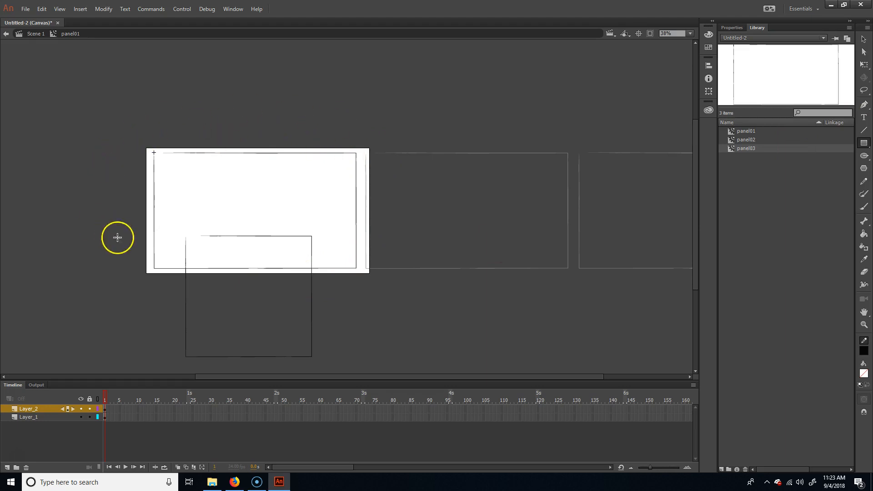
# Step: Move the new layer below Layer_1 and fill its rectangle with dark teal #003333
pyautogui.moveTo(26, 410); pyautogui.dragTo(30, 421)
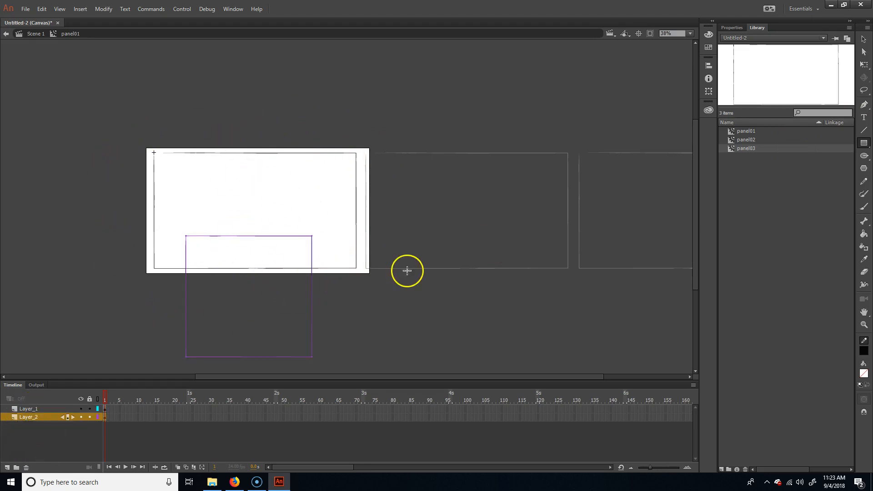
pyautogui.click(863, 234)
pyautogui.click(864, 373)
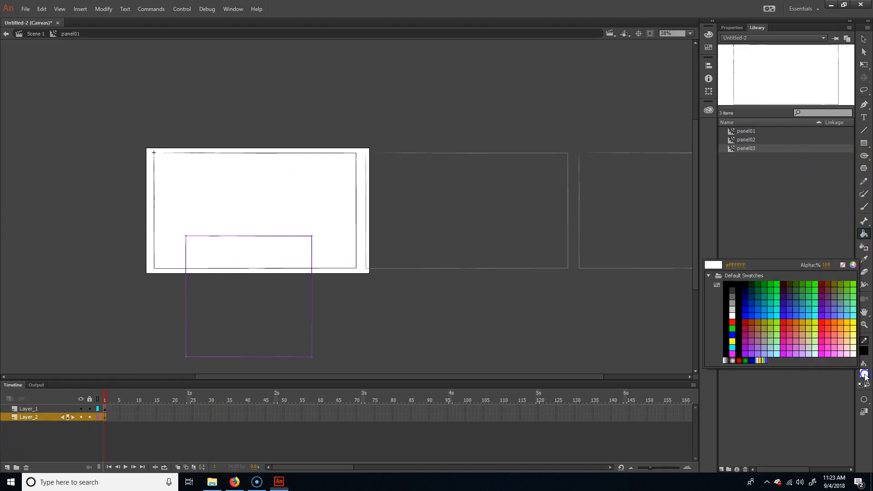
pyautogui.click(755, 291)
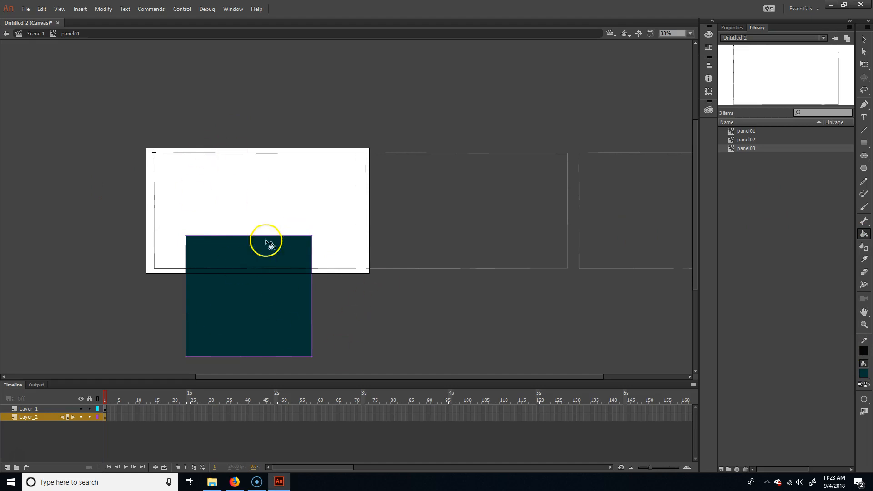
pyautogui.click(863, 39)
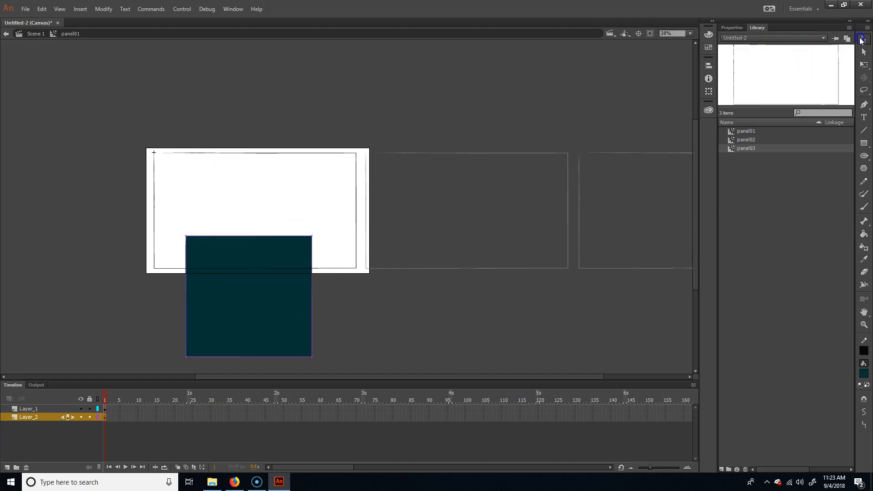
# Step: Hide Layer_2 and draw an unfilled rectangle about 2505 by 1611 px around the whole frame on Layer_1
pyautogui.click(81, 417)
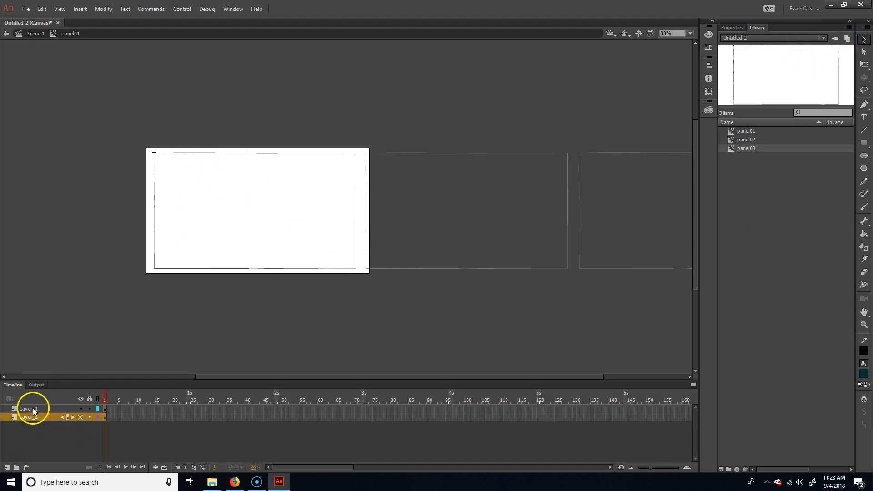
pyautogui.click(33, 409)
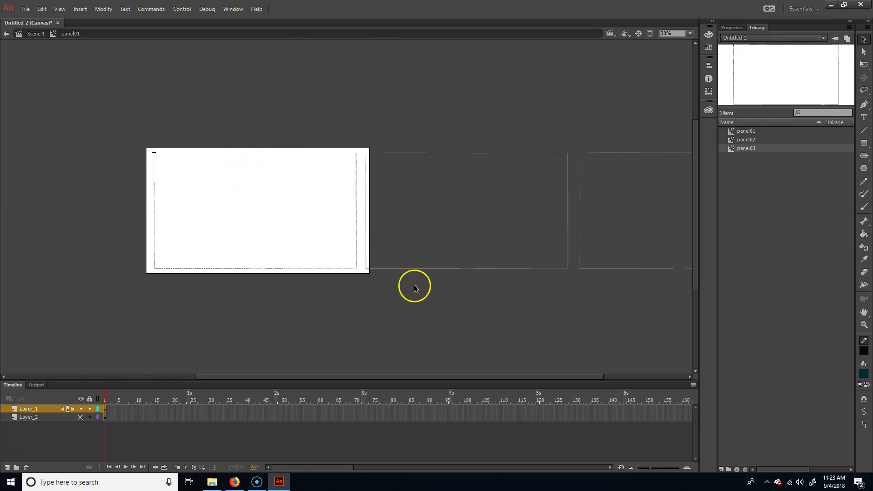
pyautogui.click(863, 142)
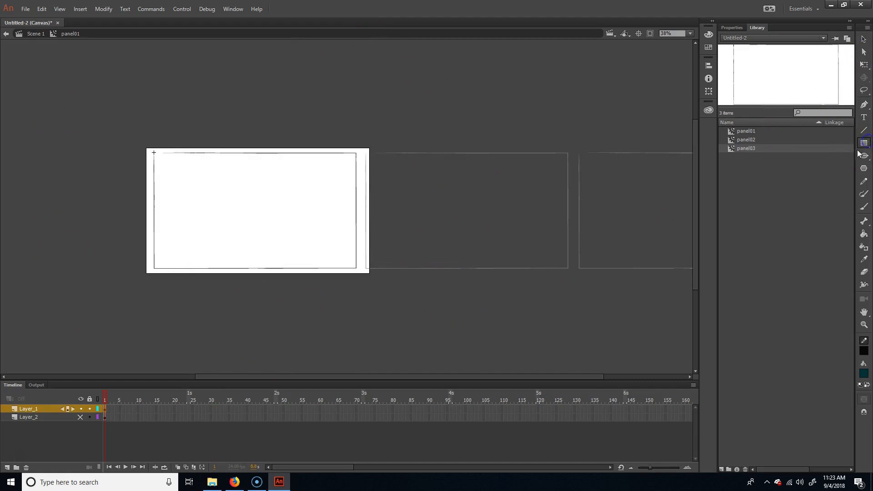
pyautogui.moveTo(49, 351); pyautogui.dragTo(468, 61)
pyautogui.hotkey('ctrl', 'z')
pyautogui.click(725, 27)
pyautogui.click(820, 86)
pyautogui.click(791, 87)
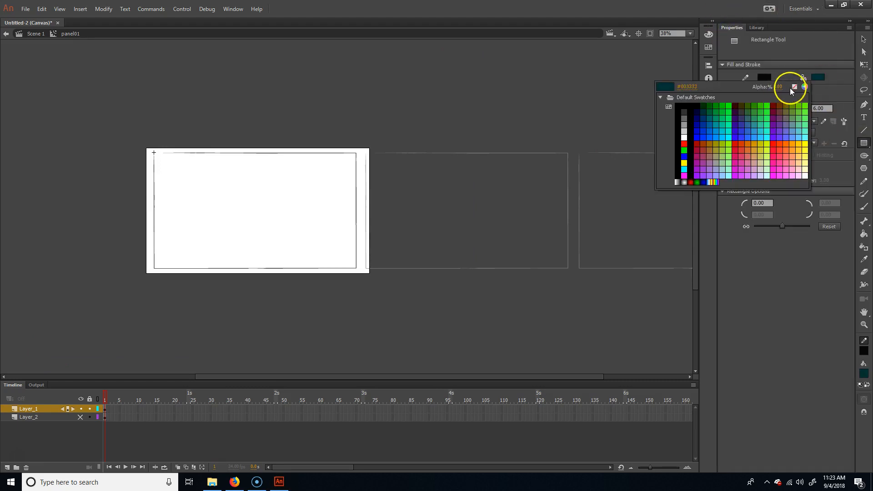
pyautogui.moveTo(46, 348)
pyautogui.mouseDown()
pyautogui.moveTo(492, 80)
pyautogui.moveTo(482, 68)
pyautogui.mouseUp()
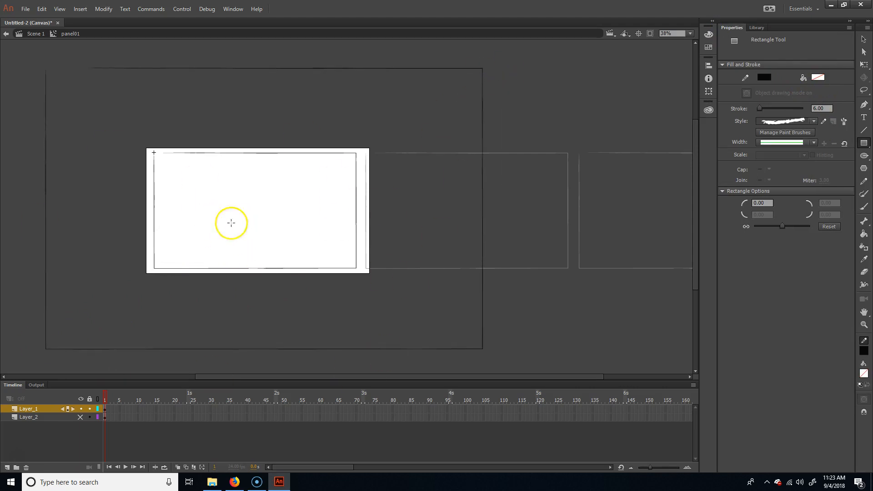
# Step: Break the large outer rectangle apart into a raw shape and deselect it
pyautogui.press('v')
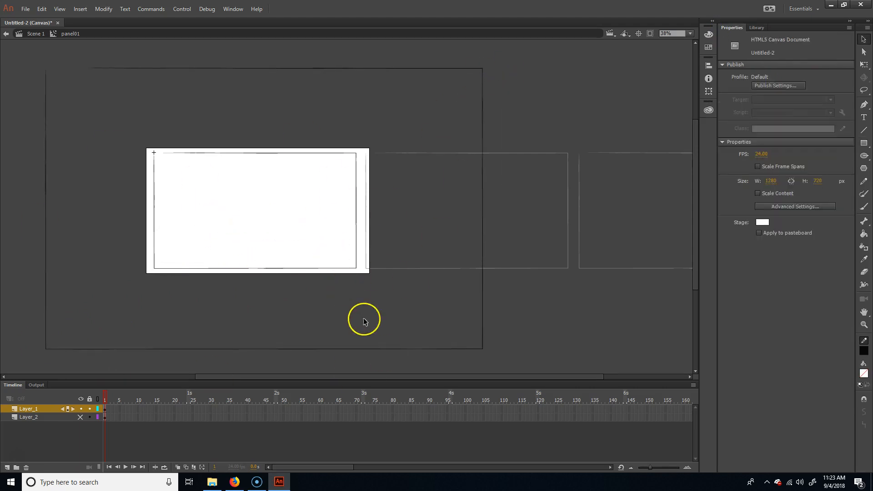
pyautogui.click(403, 348)
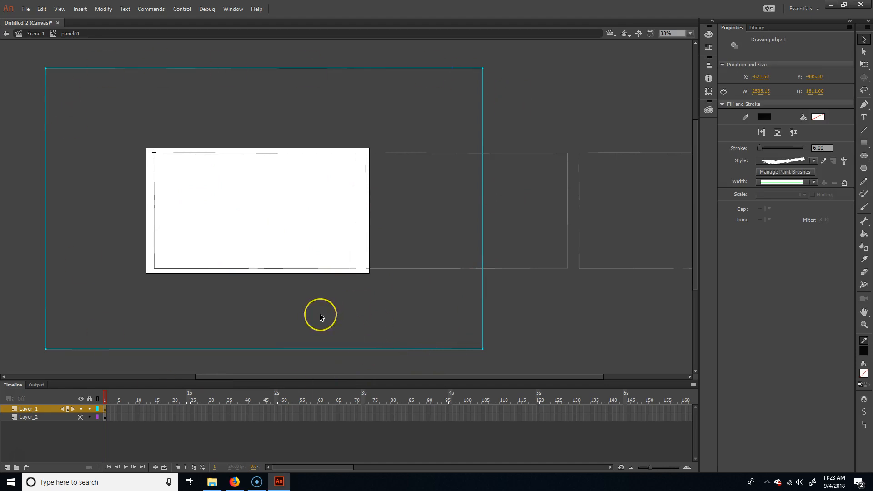
pyautogui.hotkey('ctrl', 'b')
pyautogui.click(103, 9)
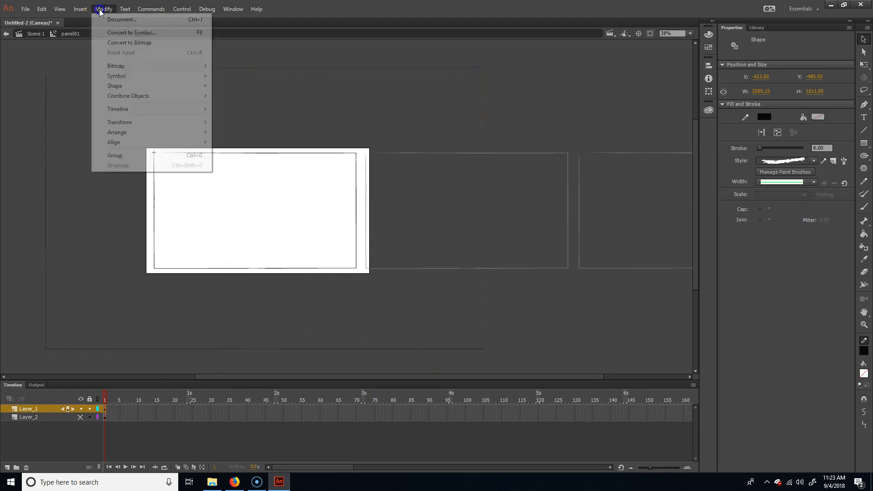
pyautogui.click(550, 354)
# Step: Fill the area between the outer rectangle and the panel frame with white using the Paint Bucket
pyautogui.click(864, 234)
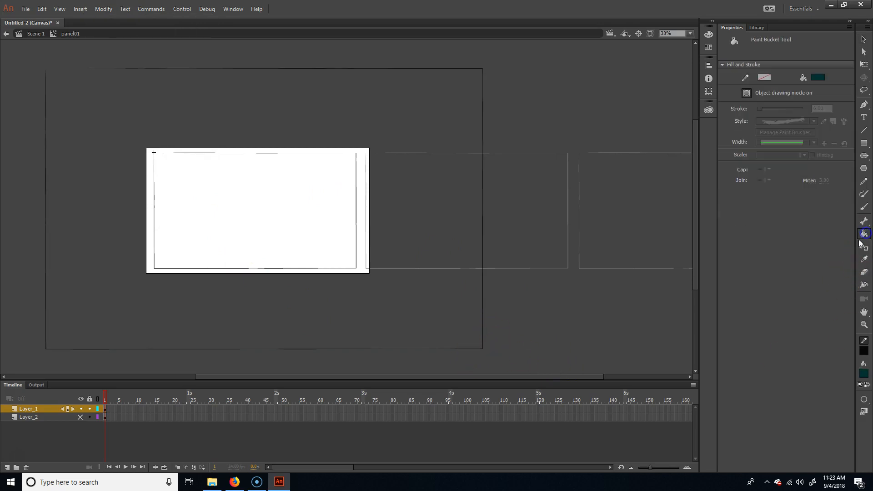
pyautogui.click(816, 78)
pyautogui.click(677, 139)
pyautogui.click(404, 134)
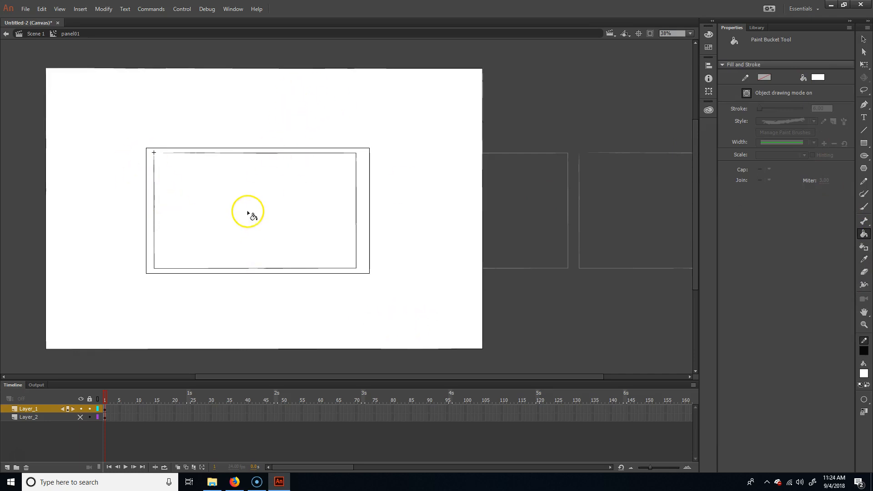
# Step: Try moving the white surround shape to check its cut-out, undo the move and deselect it
pyautogui.press('v')
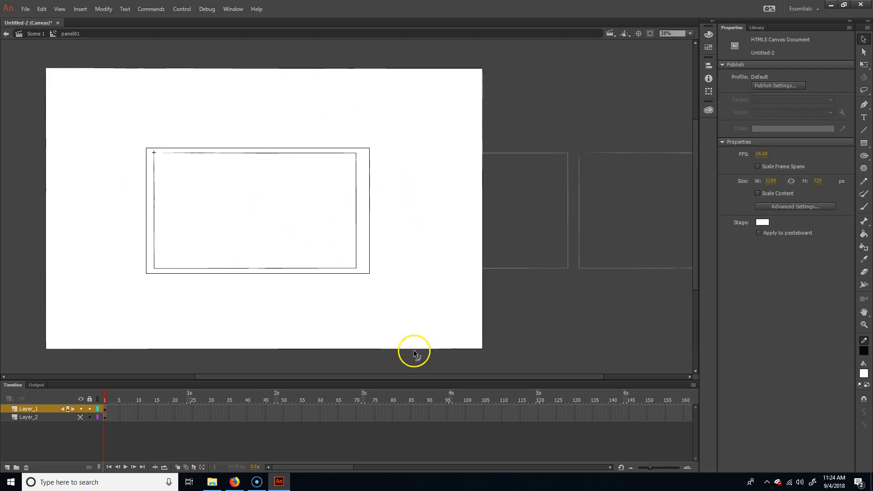
pyautogui.click(412, 323)
pyautogui.moveTo(355, 326); pyautogui.dragTo(392, 327)
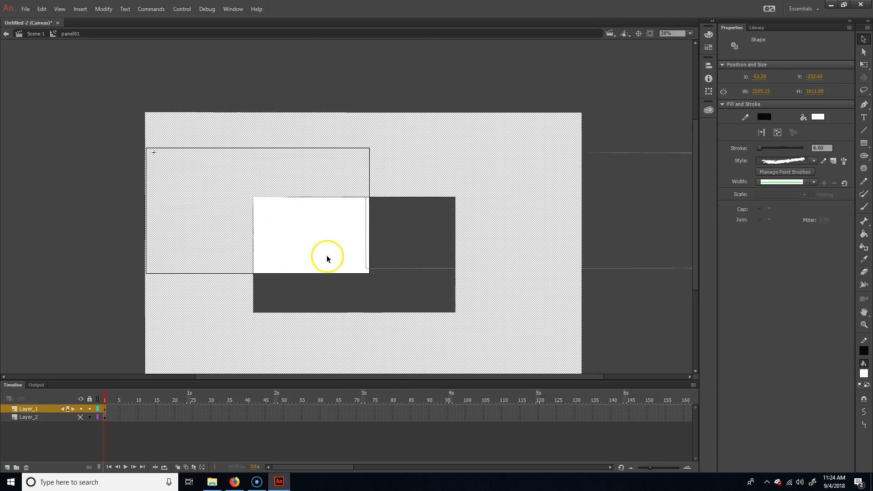
pyautogui.hotkey('ctrl', 'z')
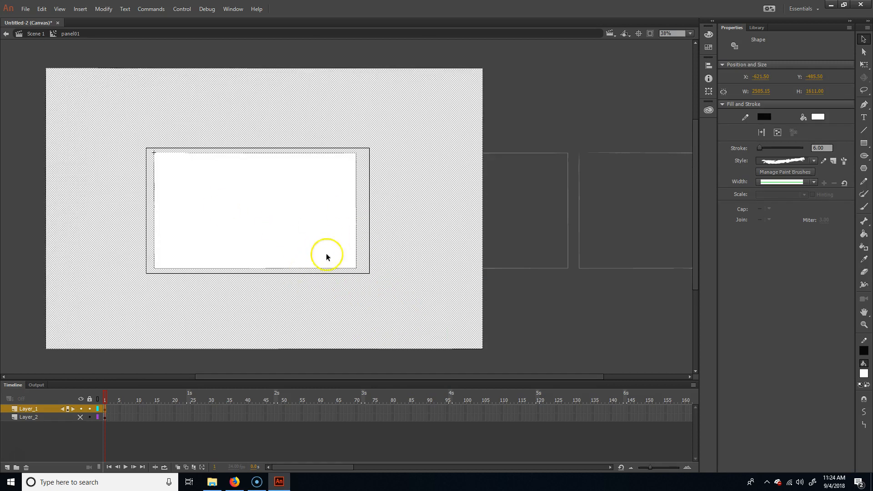
pyautogui.click(532, 328)
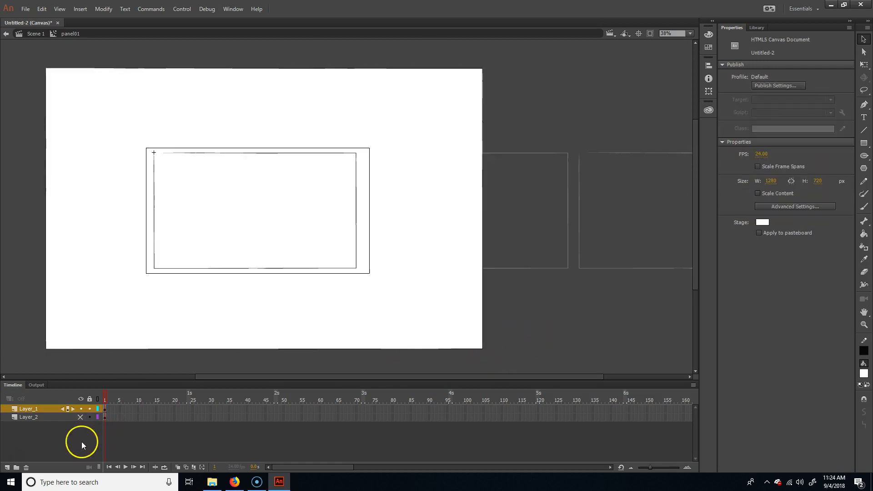
# Step: Show Layer_2 again and move its teal rectangle up behind the frame opening to test the masking
pyautogui.click(80, 416)
pyautogui.click(280, 254)
pyautogui.moveTo(283, 224); pyautogui.dragTo(274, 175)
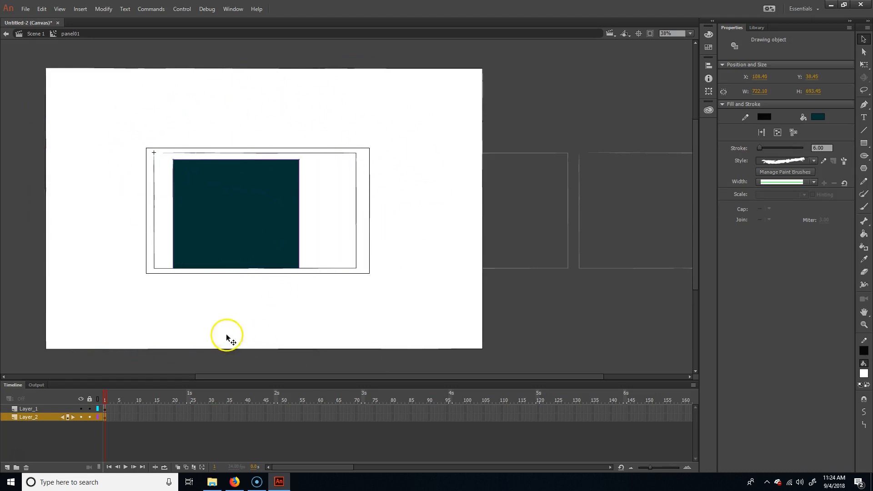
# Step: Delete Layer_2 with the teal test rectangle
pyautogui.click(45, 416)
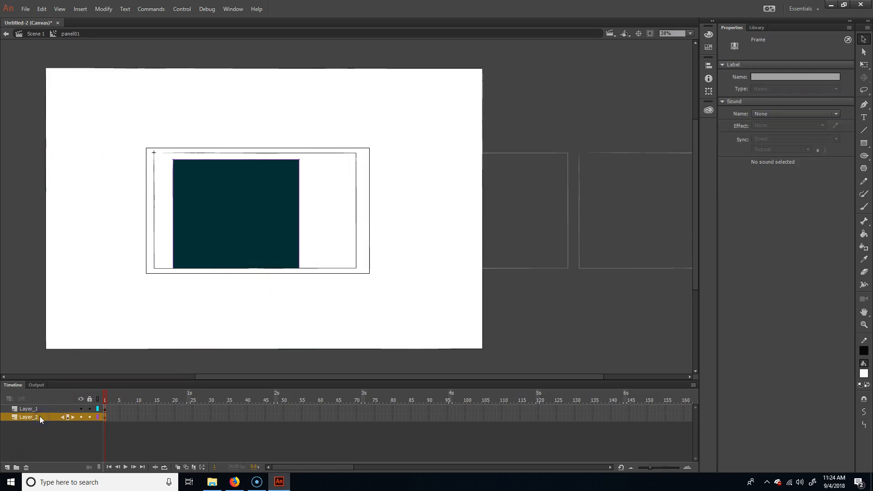
pyautogui.rightClick(40, 416)
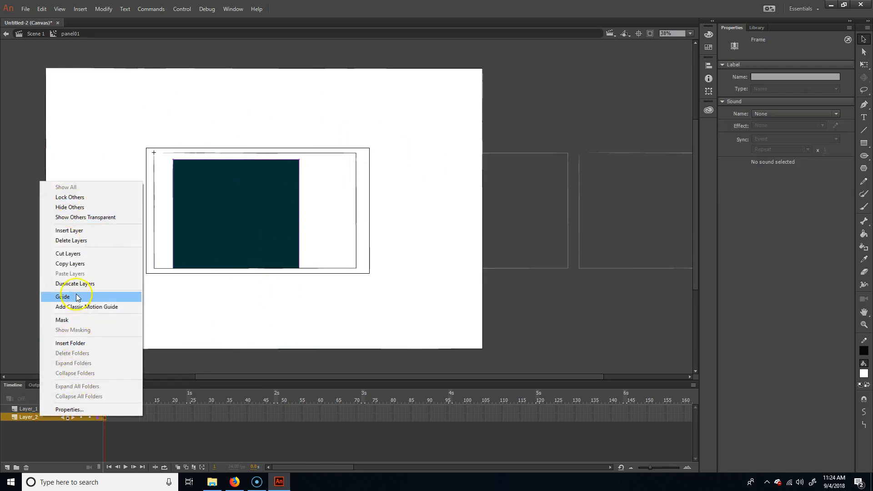
pyautogui.click(79, 244)
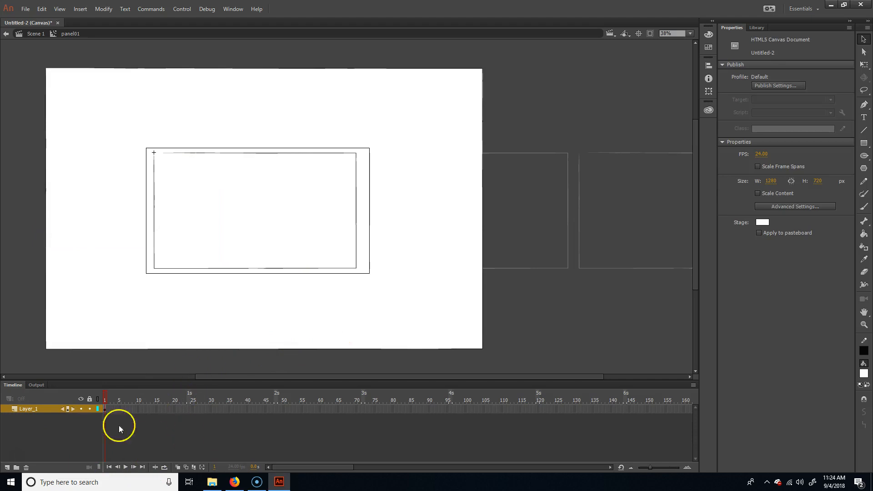
# Step: Rename the remaining layer as panel
pyautogui.doubleClick(28, 408)
pyautogui.write('pa')
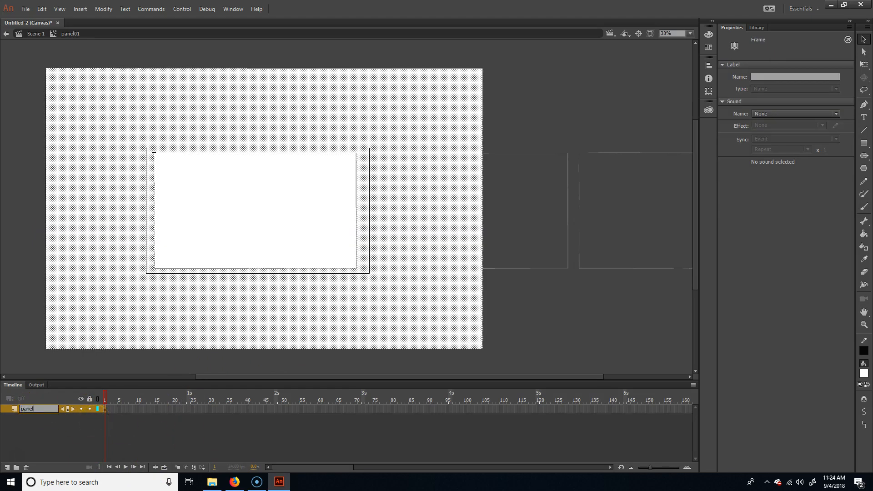
pyautogui.write('nel')
pyautogui.press('Return')
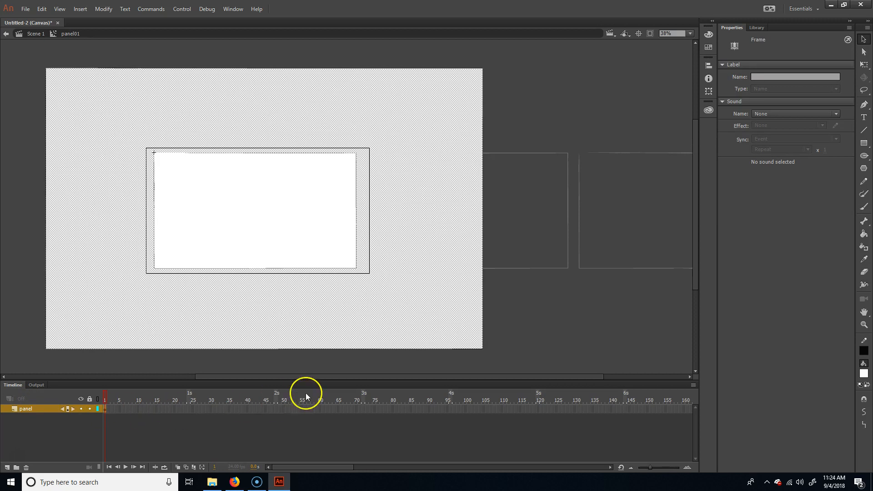
# Step: Convert the white surround shape to a Graphic symbol named panelGraphic
pyautogui.click(357, 370)
pyautogui.click(404, 320)
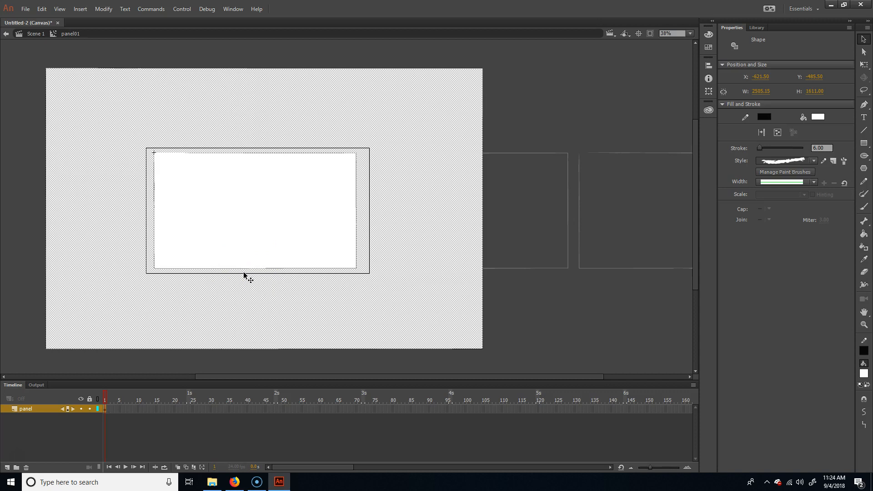
pyautogui.press('F8')
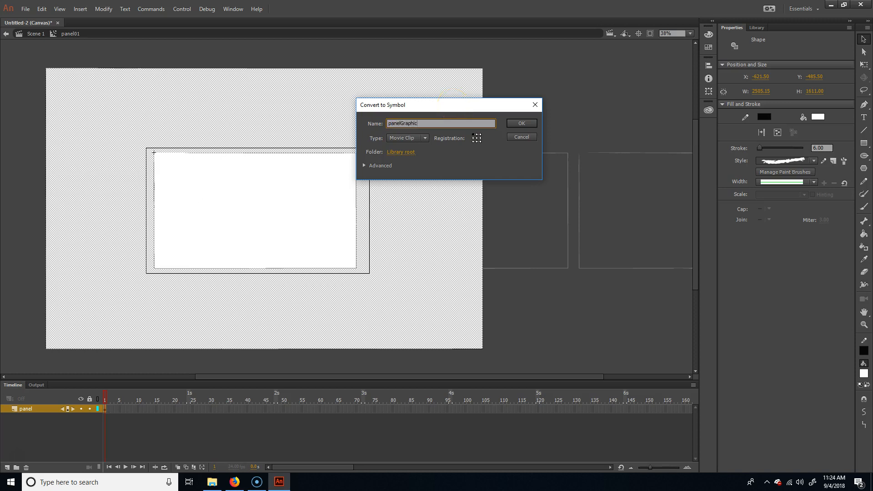
pyautogui.click(424, 138)
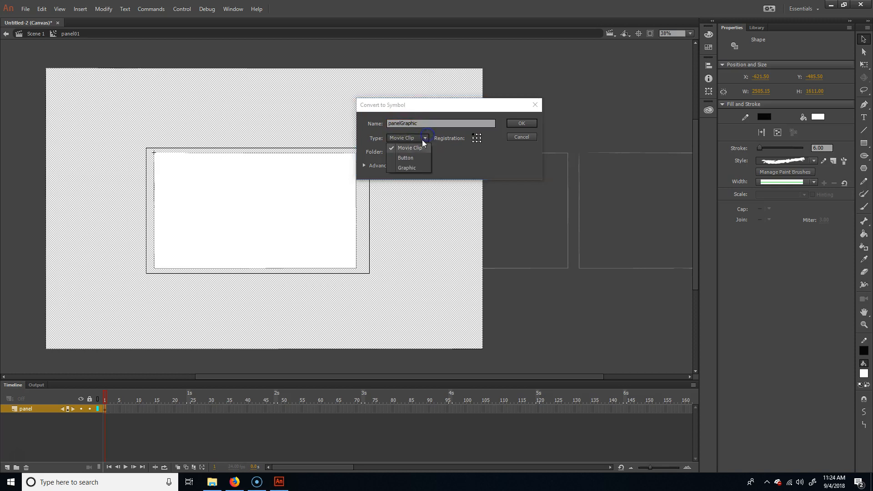
pyautogui.click(411, 168)
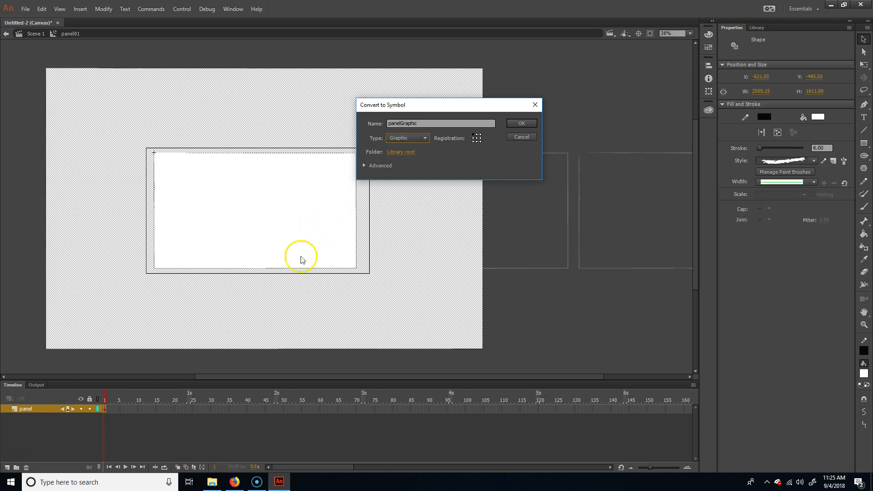
pyautogui.click(523, 122)
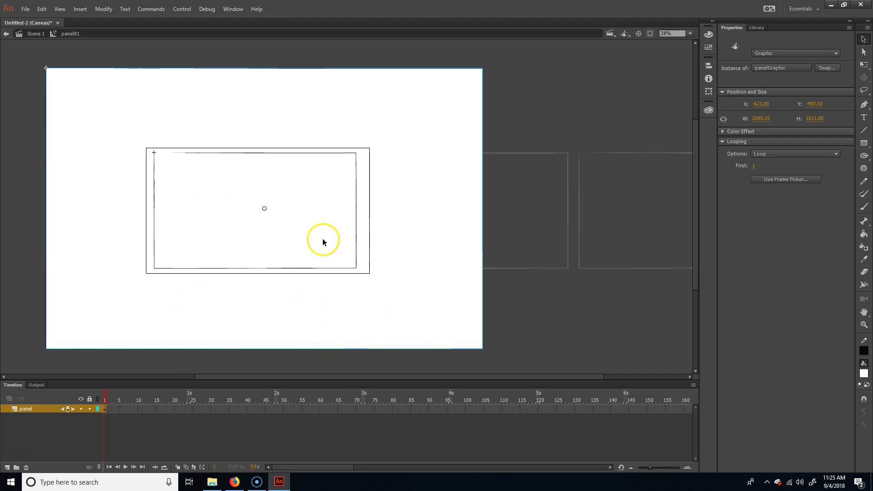
# Step: Lock the panel layer and add two layers above it, naming the lower one background
pyautogui.click(141, 362)
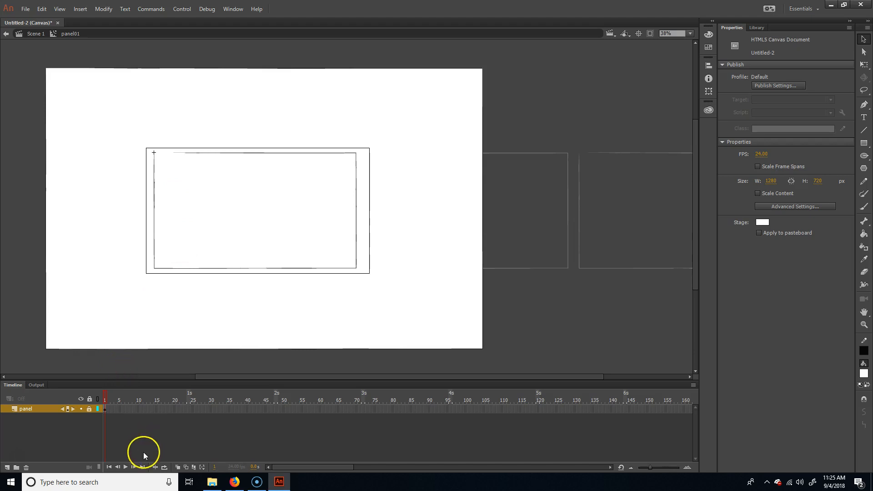
pyautogui.click(7, 468)
pyautogui.click(7, 467)
pyautogui.click(34, 417)
pyautogui.doubleClick(34, 417)
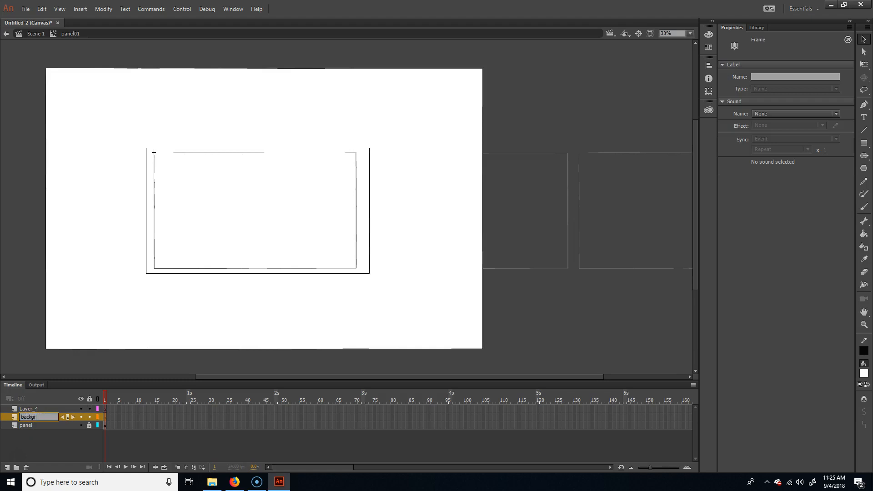
# Step: Rename the topmost layer as char
pyautogui.click(32, 409)
pyautogui.doubleClick(33, 410)
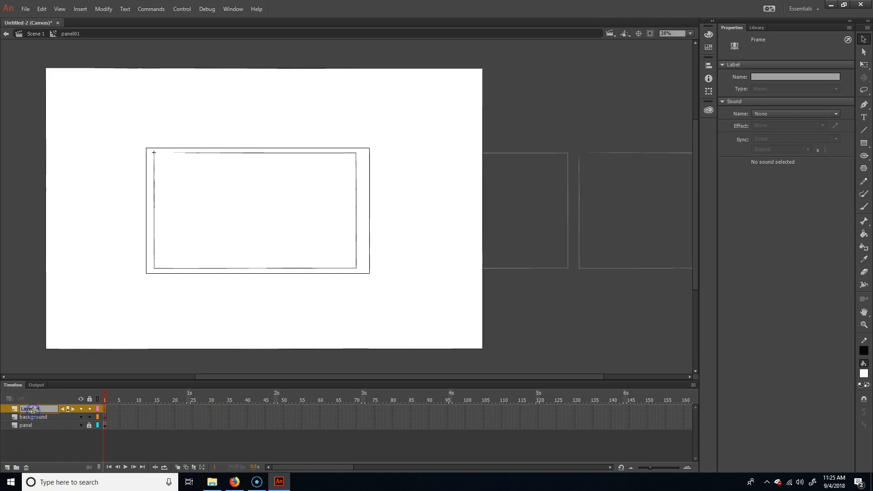
pyautogui.write('char')
pyautogui.press('Return')
# Step: Switch to Firefox, trigger the pink figure's animation in the third panel of the coneComic example, and return to Animate
pyautogui.click(235, 481)
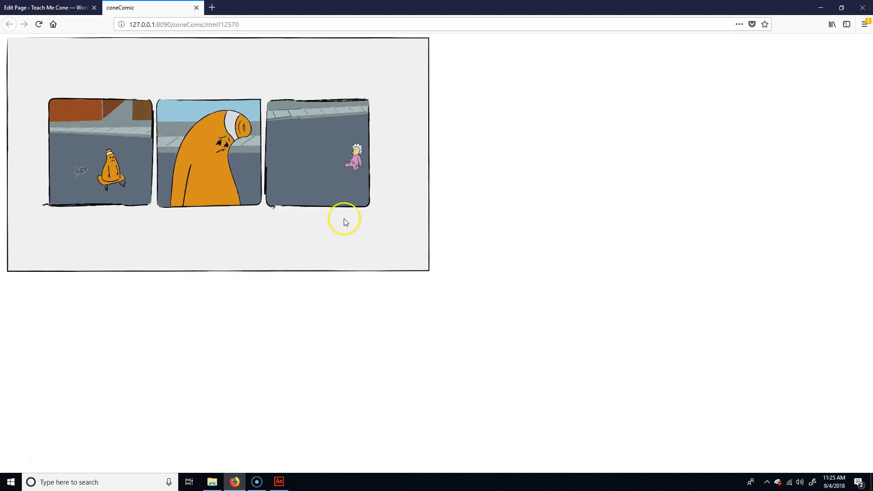
pyautogui.click(355, 166)
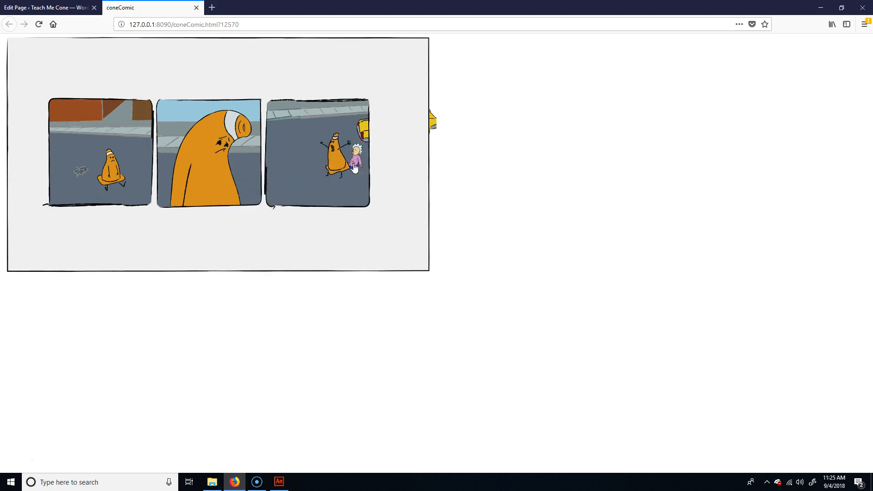
pyautogui.click(286, 481)
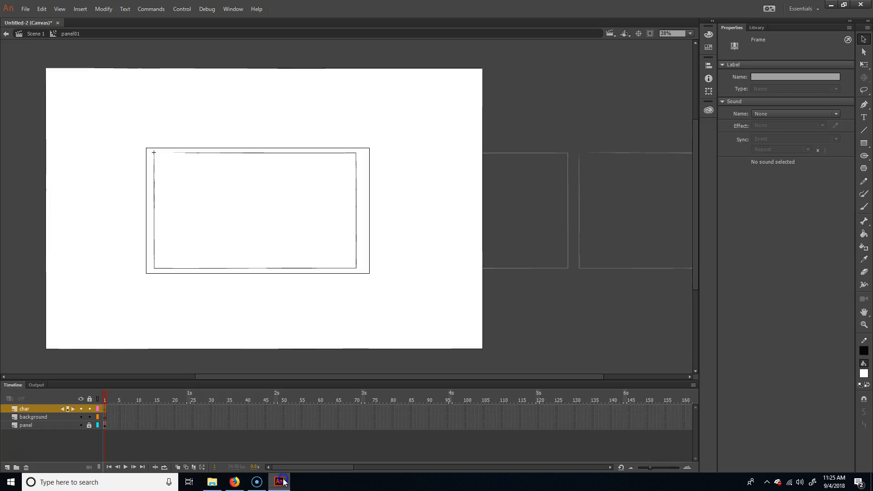
# Step: Make the background layer active and choose the Paint Brush Tool for drawing the scenery
pyautogui.click(48, 418)
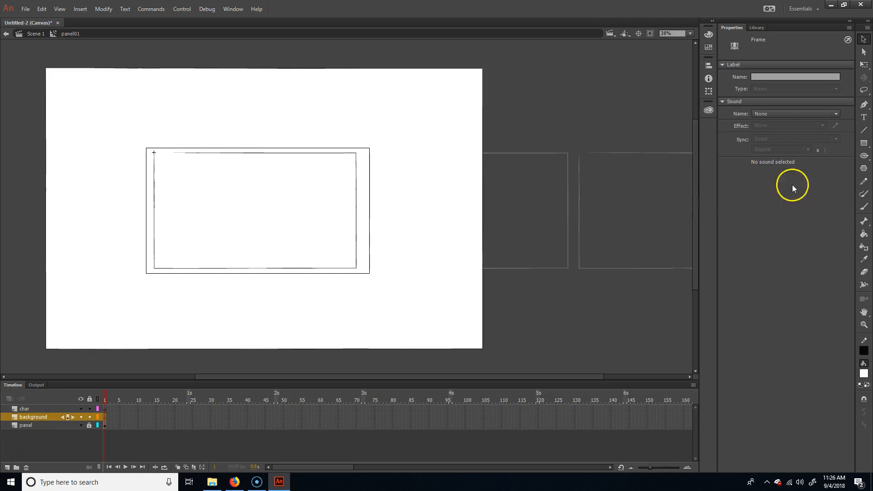
pyautogui.click(864, 143)
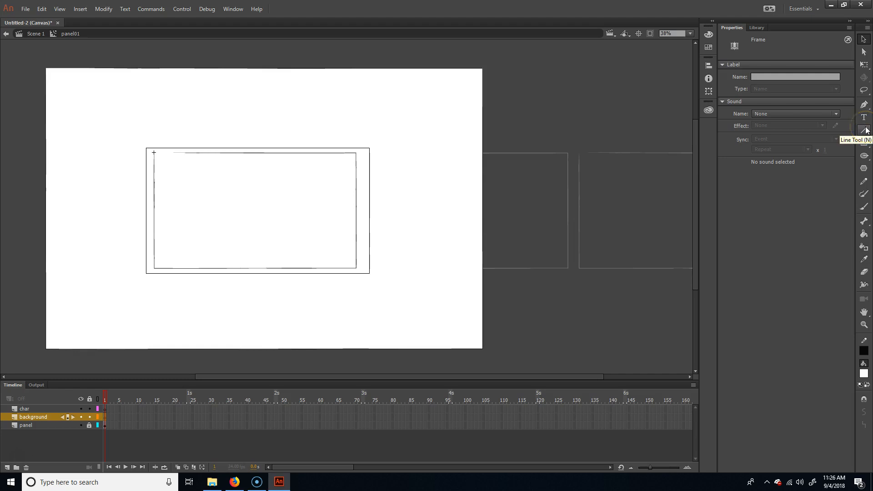
pyautogui.click(863, 193)
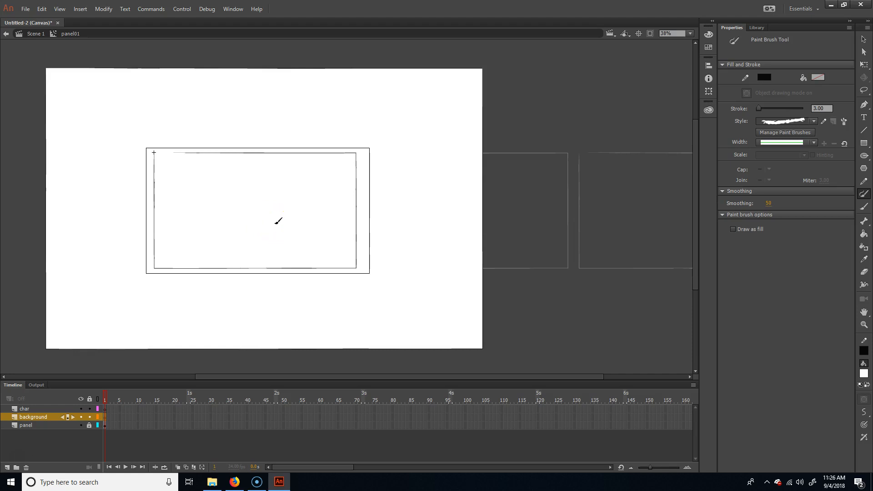
pyautogui.moveTo(206, 250); pyautogui.dragTo(353, 214)
pyautogui.hotkey('ctrl', 'z')
pyautogui.moveTo(174, 228); pyautogui.dragTo(402, 205)
pyautogui.hotkey('ctrl', 'z')
# Step: Paint a black horizon line with stroke 5 across the middle of the panel, running slightly past both side edges
pyautogui.hotkey('ctrl', '=')
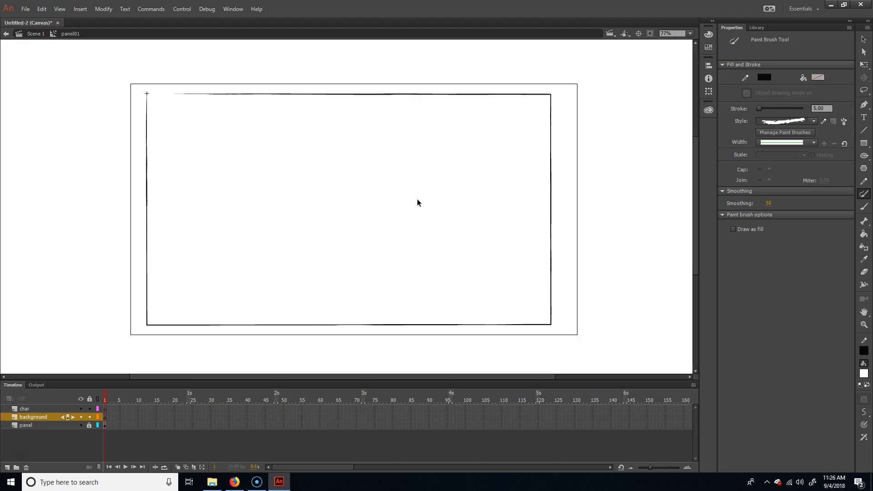
pyautogui.moveTo(550, 282); pyautogui.dragTo(523, 276)
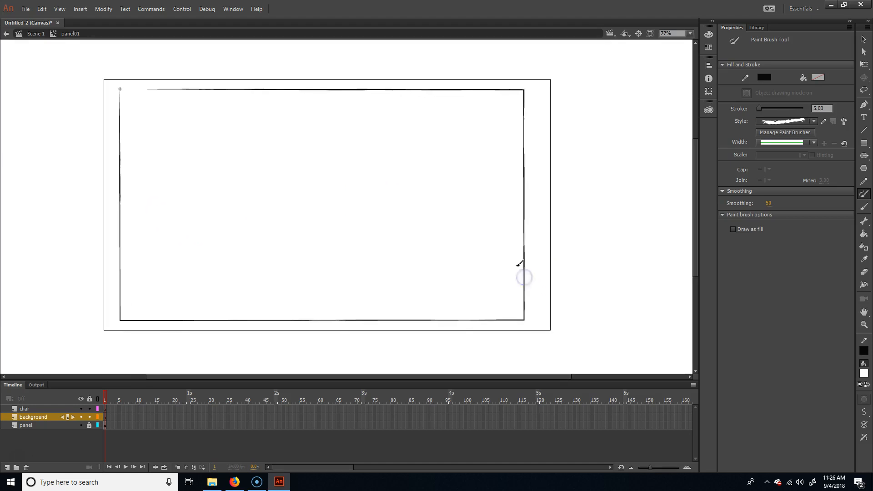
pyautogui.moveTo(100, 188); pyautogui.dragTo(537, 185)
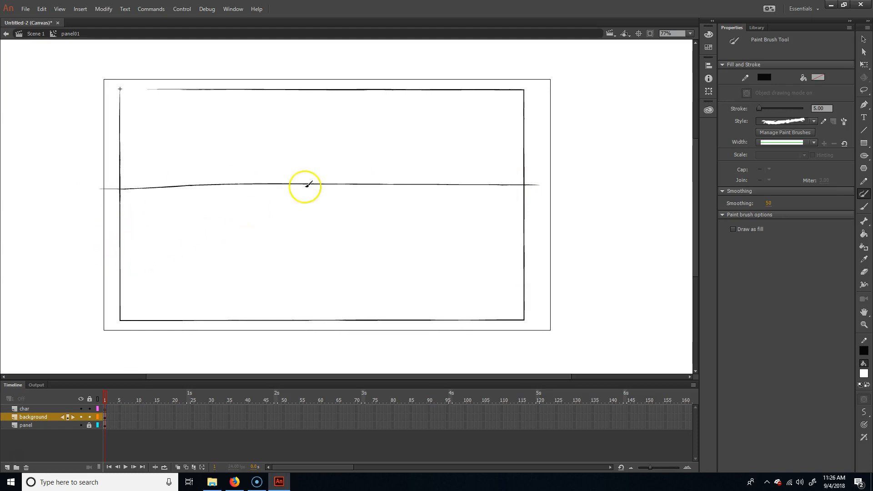
# Step: Paint a tree with curved trunk, branches, canopy and roots on the panel's right side, plus a puffy cloud in its upper left
pyautogui.moveTo(407, 223)
pyautogui.mouseDown()
pyautogui.moveTo(428, 207)
pyautogui.moveTo(381, 116)
pyautogui.moveTo(397, 130)
pyautogui.moveTo(426, 131)
pyautogui.moveTo(424, 114)
pyautogui.mouseUp()
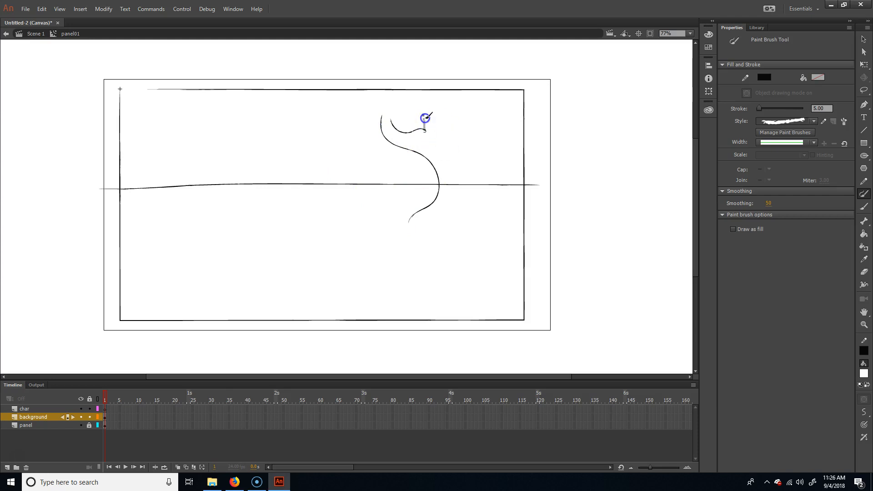
pyautogui.moveTo(500, 222)
pyautogui.mouseDown()
pyautogui.moveTo(474, 199)
pyautogui.moveTo(473, 171)
pyautogui.moveTo(506, 120)
pyautogui.moveTo(506, 86)
pyautogui.mouseUp()
pyautogui.moveTo(479, 142); pyautogui.dragTo(495, 93)
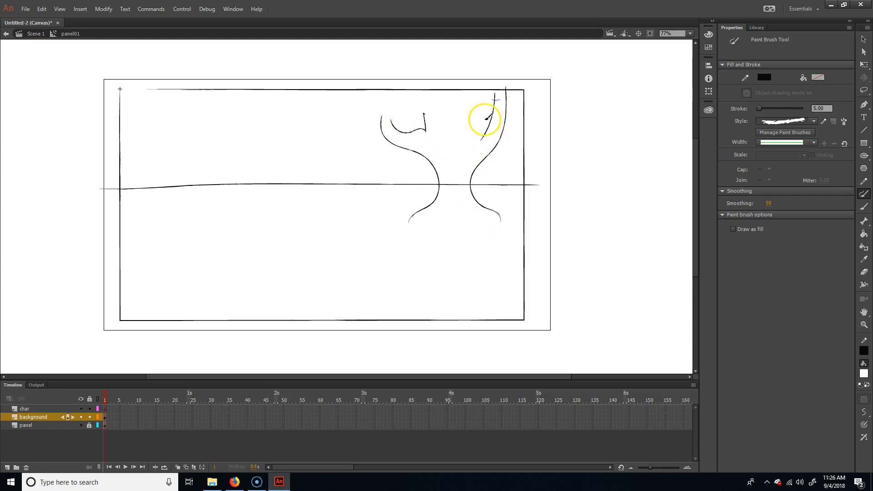
pyautogui.moveTo(479, 138)
pyautogui.mouseDown()
pyautogui.moveTo(480, 98)
pyautogui.moveTo(475, 108)
pyautogui.moveTo(455, 88)
pyautogui.mouseUp()
pyautogui.moveTo(422, 114)
pyautogui.mouseDown()
pyautogui.moveTo(399, 94)
pyautogui.moveTo(431, 107)
pyautogui.moveTo(437, 124)
pyautogui.moveTo(453, 114)
pyautogui.moveTo(447, 91)
pyautogui.mouseUp()
pyautogui.moveTo(389, 146)
pyautogui.mouseDown()
pyautogui.moveTo(356, 142)
pyautogui.moveTo(346, 81)
pyautogui.moveTo(429, 46)
pyautogui.moveTo(504, 46)
pyautogui.moveTo(559, 73)
pyautogui.moveTo(503, 135)
pyautogui.mouseUp()
pyautogui.moveTo(408, 222)
pyautogui.mouseDown()
pyautogui.moveTo(439, 214)
pyautogui.moveTo(428, 240)
pyautogui.moveTo(452, 221)
pyautogui.moveTo(488, 236)
pyautogui.moveTo(467, 210)
pyautogui.moveTo(499, 219)
pyautogui.mouseUp()
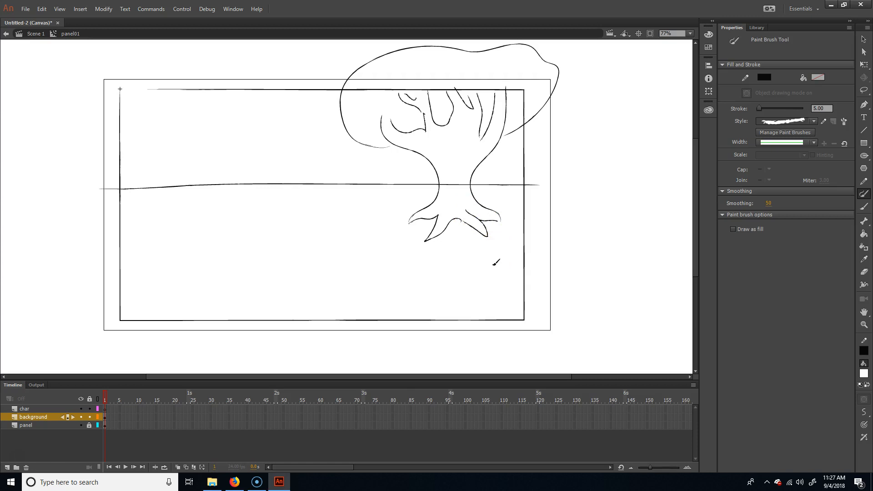
pyautogui.moveTo(162, 141)
pyautogui.mouseDown()
pyautogui.moveTo(260, 131)
pyautogui.moveTo(247, 103)
pyautogui.moveTo(229, 119)
pyautogui.moveTo(226, 102)
pyautogui.moveTo(203, 100)
pyautogui.moveTo(204, 112)
pyautogui.moveTo(149, 138)
pyautogui.moveTo(166, 148)
pyautogui.mouseUp()
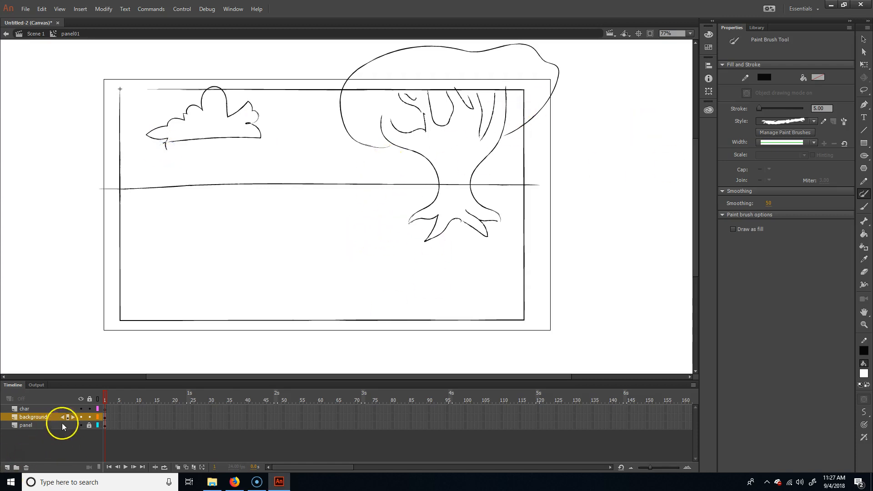
# Step: Hide the panel layer and try to fill the tree trunk with white using the Paint Bucket and a different gap size option
pyautogui.click(863, 234)
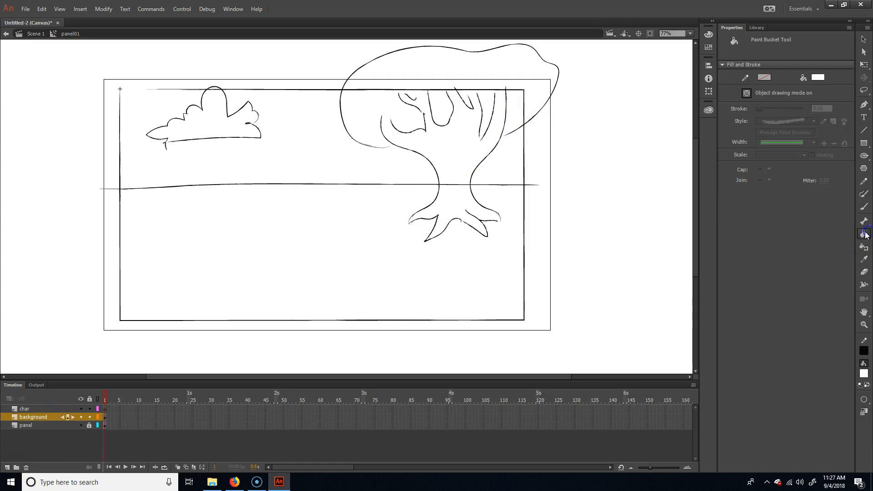
pyautogui.click(276, 253)
pyautogui.click(81, 425)
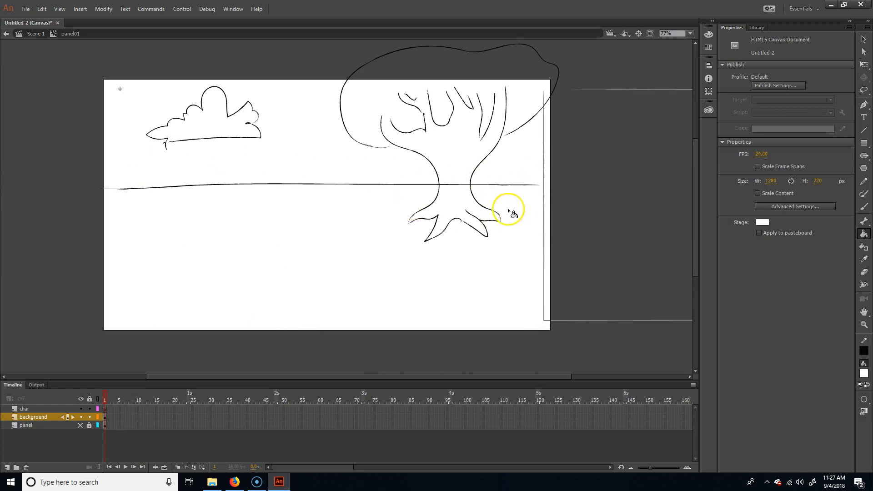
pyautogui.click(459, 222)
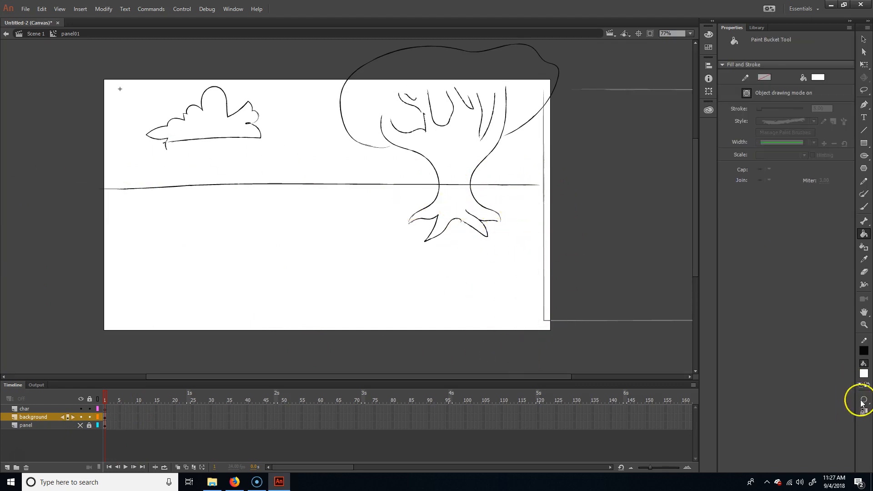
pyautogui.click(860, 403)
pyautogui.click(826, 415)
pyautogui.click(438, 194)
pyautogui.click(456, 217)
pyautogui.click(453, 161)
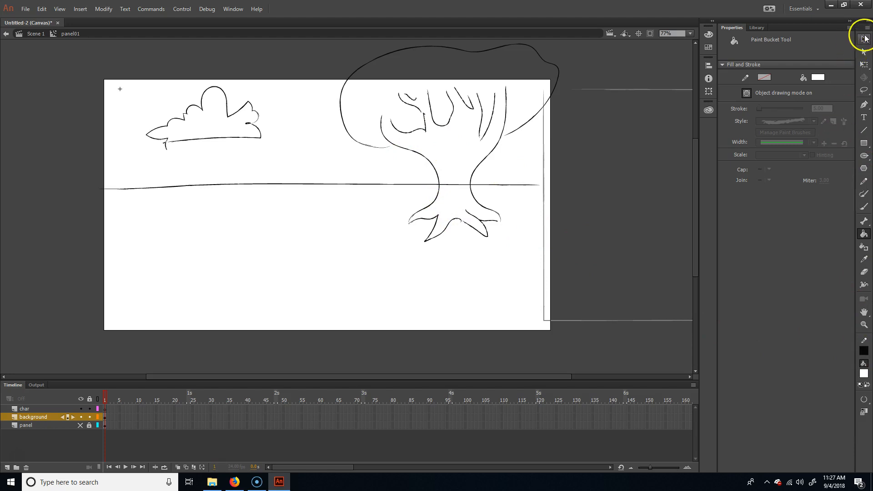
# Step: Select all the background line art and break its drawing objects apart into plain shapes
pyautogui.click(864, 38)
pyautogui.click(478, 225)
pyautogui.click(488, 231)
pyautogui.click(484, 235)
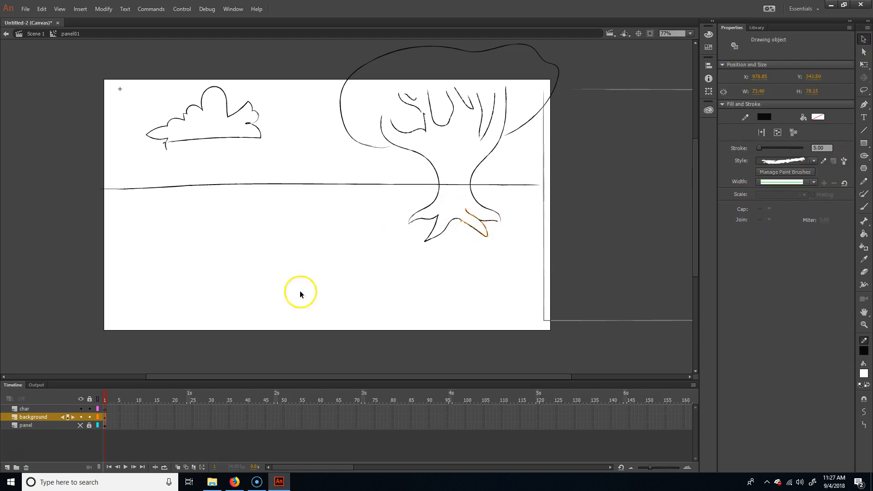
pyautogui.scroll(-1, 483, 274)
pyautogui.moveTo(112, 325)
pyautogui.mouseDown()
pyautogui.moveTo(360, 197)
pyautogui.moveTo(585, 60)
pyautogui.mouseUp()
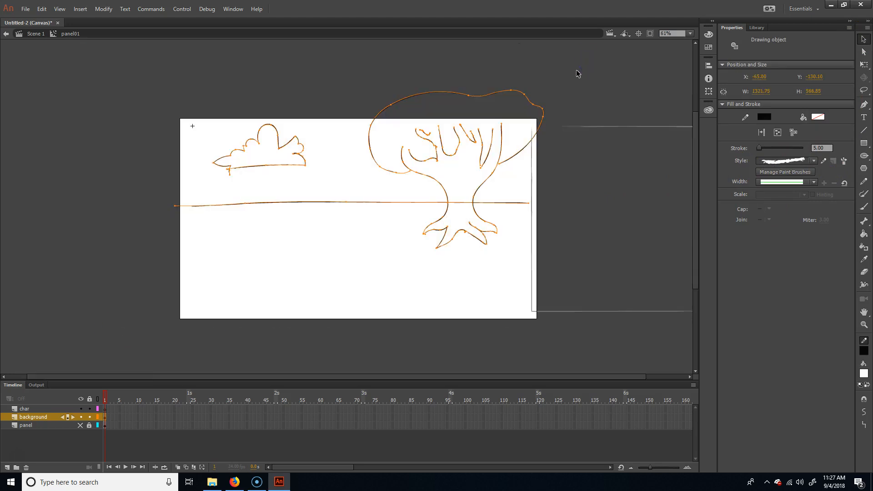
pyautogui.click(356, 151)
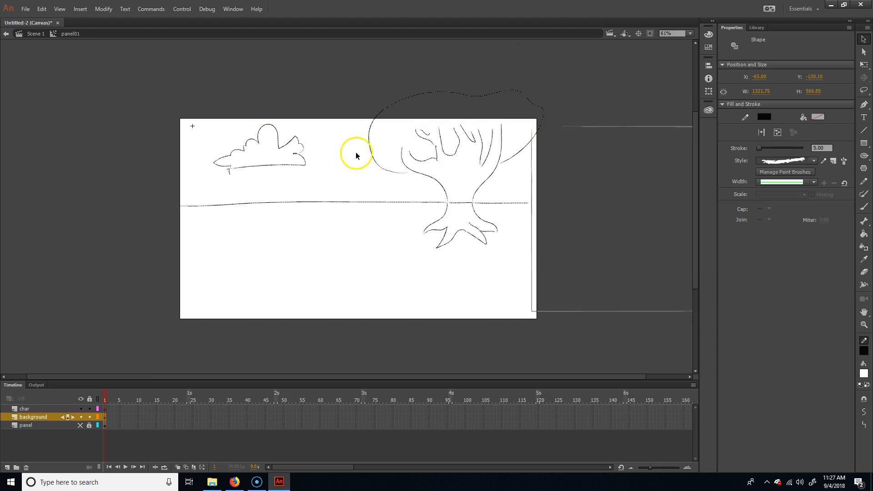
# Step: Try to fill the tree trunk above the horizon with olive yellow using the Paint Bucket
pyautogui.click(864, 234)
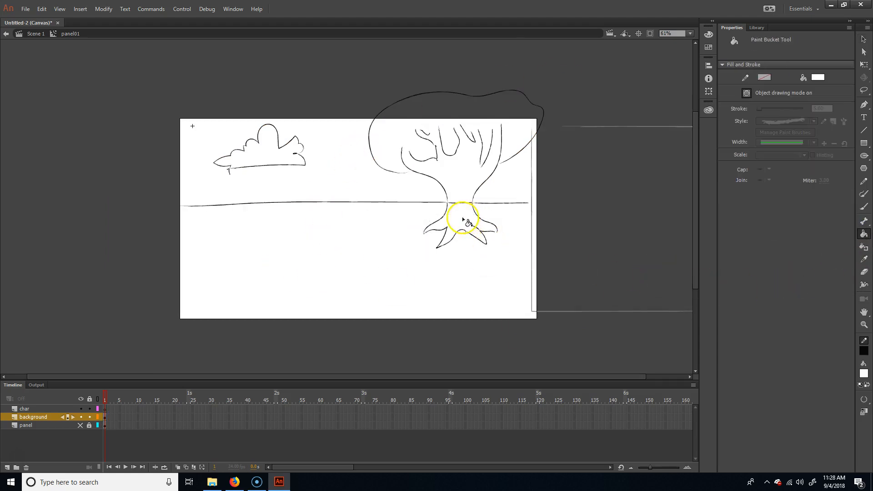
pyautogui.click(863, 373)
pyautogui.click(764, 320)
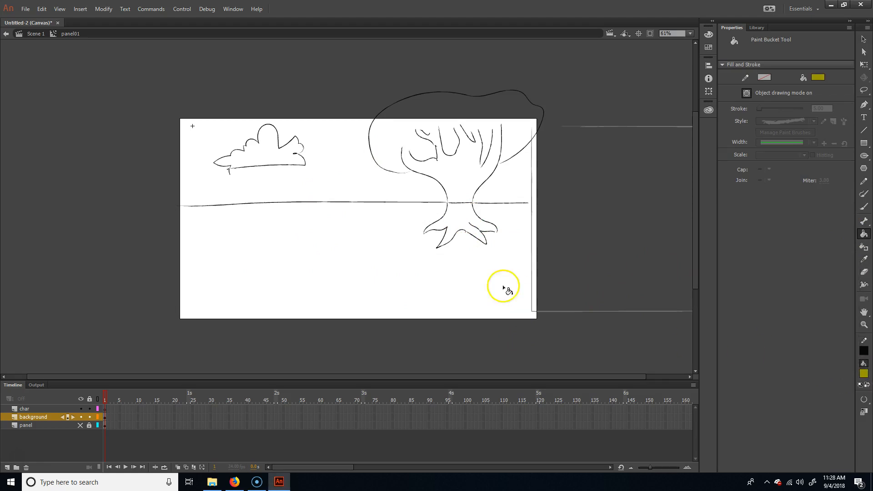
pyautogui.click(461, 189)
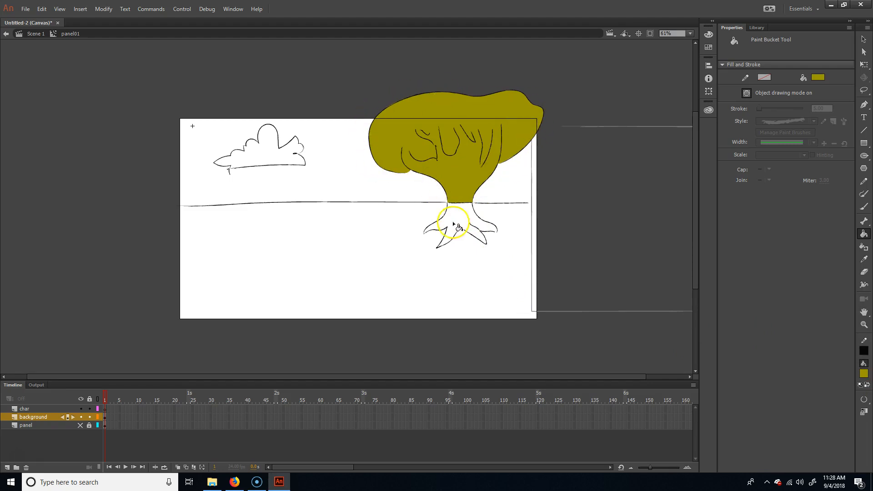
pyautogui.hotkey('ctrl', 'z')
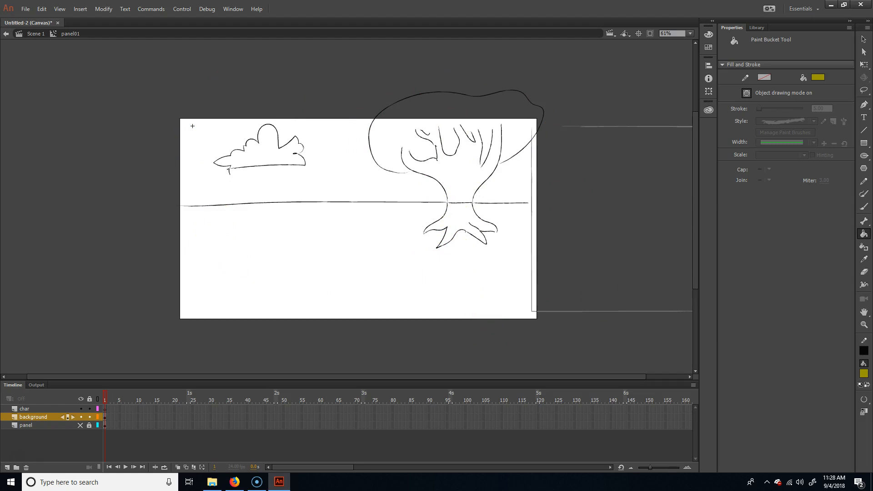
# Step: Show the panel layer again and draw an unfilled black rectangle about 1160 by 665 px on the background layer, tracing the panel frame
pyautogui.click(864, 143)
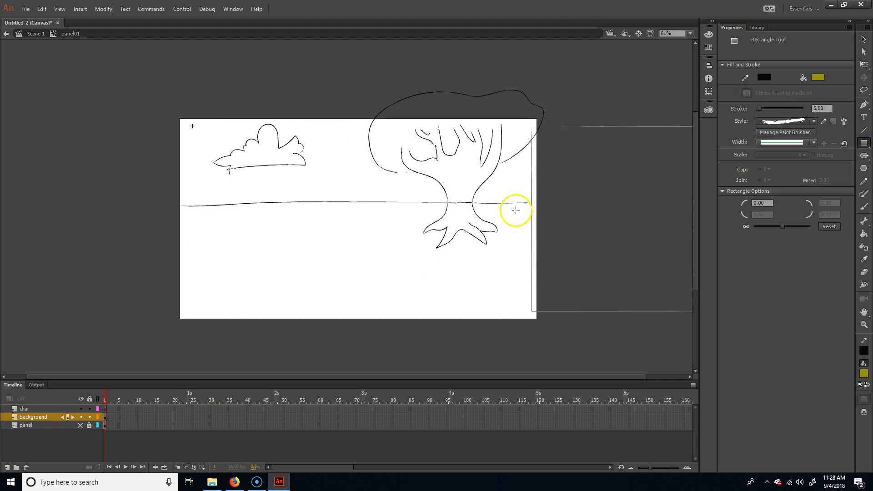
pyautogui.click(80, 426)
pyautogui.moveTo(193, 126); pyautogui.dragTo(517, 311)
pyautogui.click(864, 373)
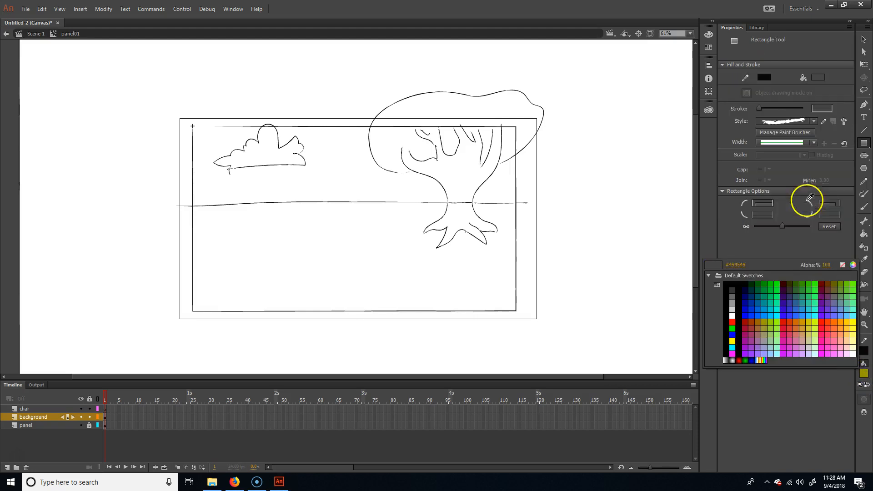
pyautogui.click(842, 264)
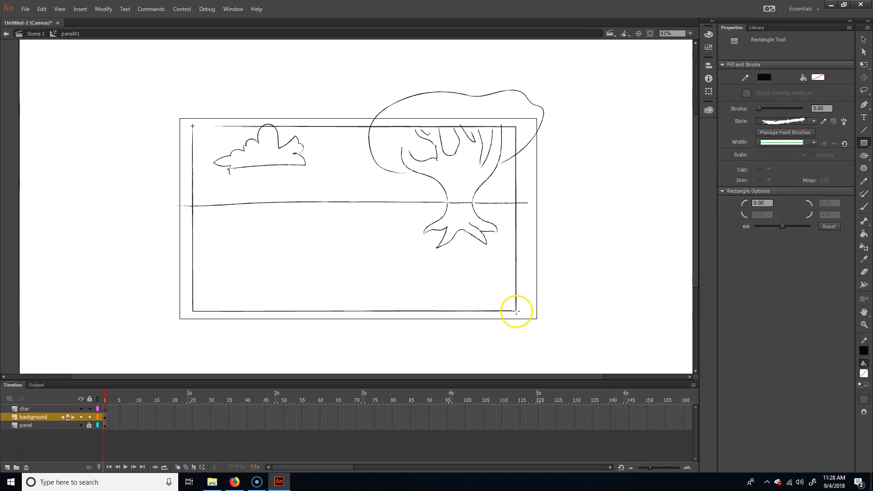
pyautogui.moveTo(516, 312); pyautogui.dragTo(192, 126)
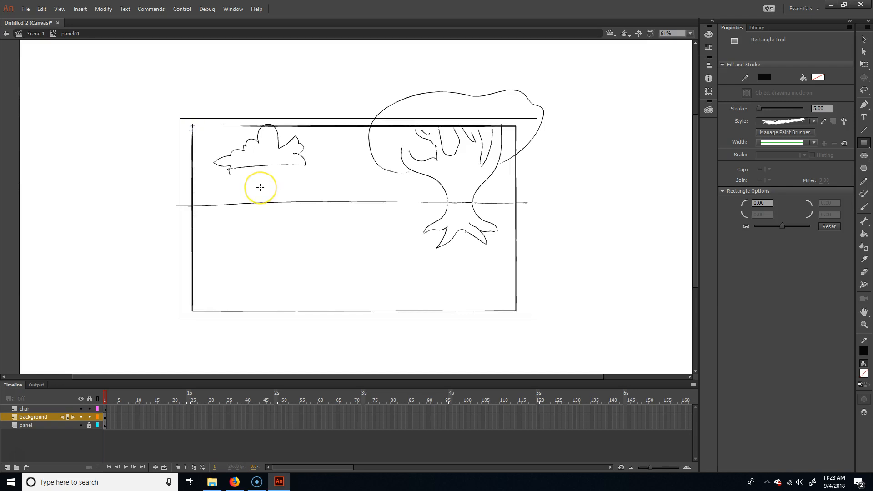
# Step: Break the traced rectangle apart into a shape and check that the frame and horizon segments select separately
pyautogui.press('b')
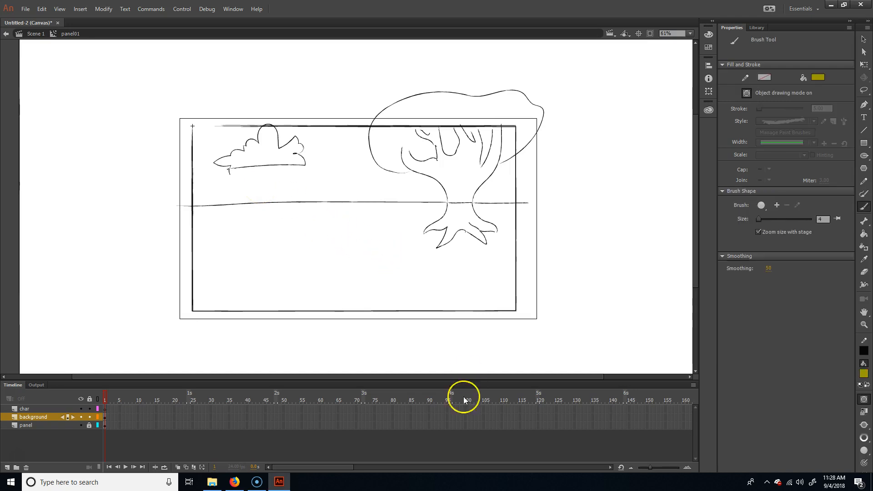
pyautogui.press('v')
pyautogui.click(420, 312)
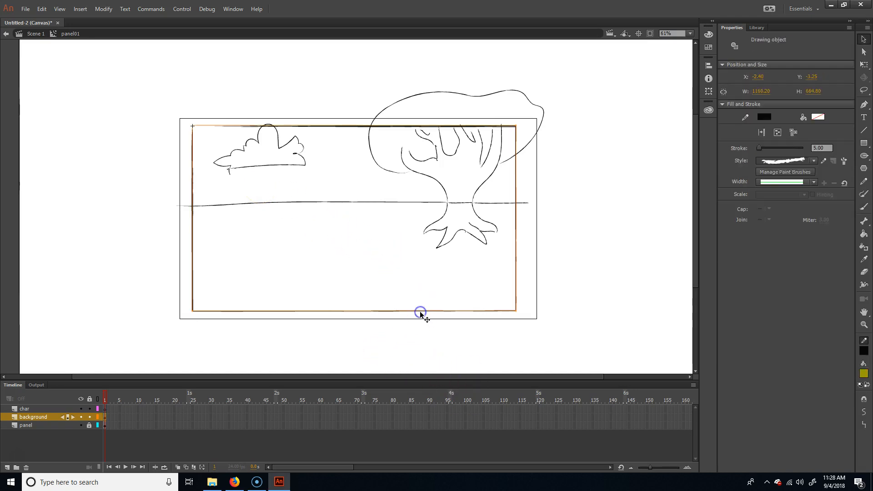
pyautogui.hotkey('ctrl', 'b')
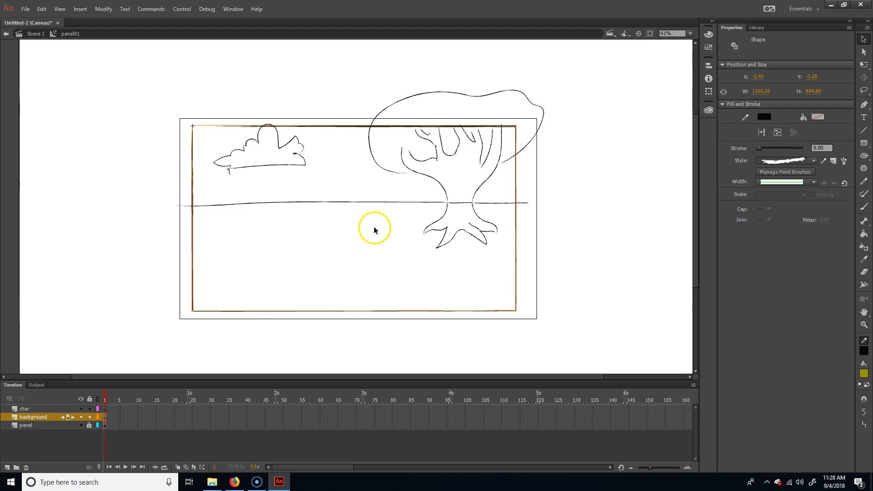
pyautogui.click(656, 311)
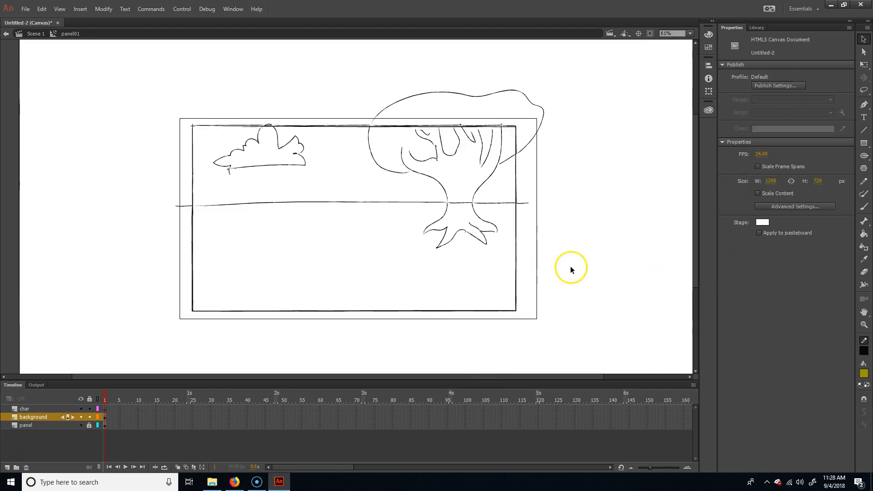
pyautogui.click(517, 257)
pyautogui.click(507, 202)
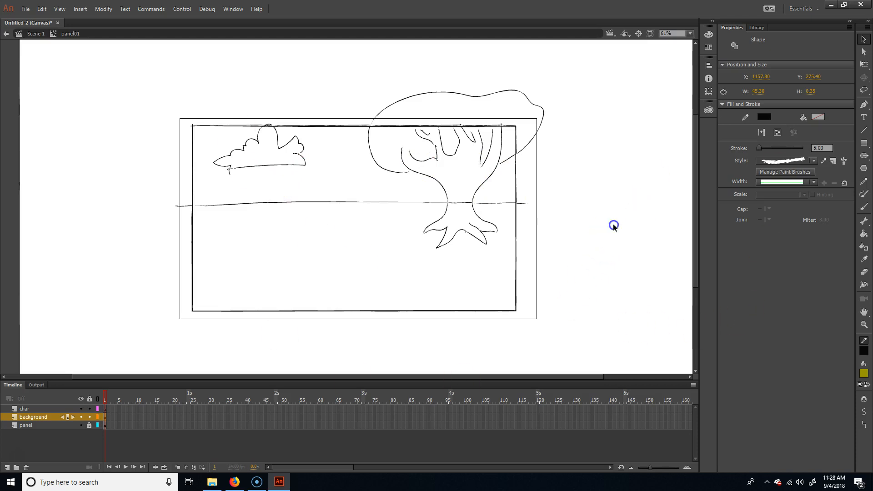
pyautogui.click(613, 226)
# Step: Mix a muted medium green as the fill colour in the Color Picker
pyautogui.click(863, 373)
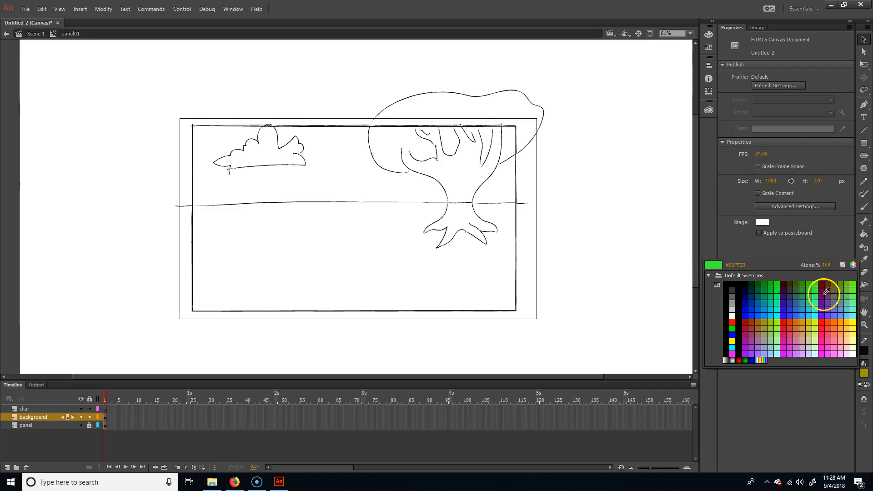
pyautogui.click(852, 265)
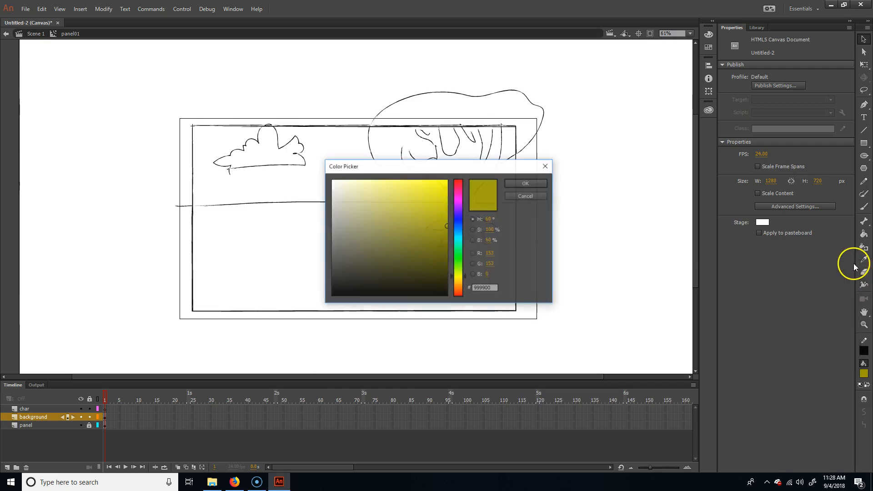
pyautogui.moveTo(426, 235)
pyautogui.mouseDown()
pyautogui.moveTo(396, 228)
pyautogui.moveTo(396, 238)
pyautogui.mouseUp()
pyautogui.moveTo(456, 251); pyautogui.dragTo(460, 262)
pyautogui.moveTo(382, 230)
pyautogui.mouseDown()
pyautogui.moveTo(395, 228)
pyautogui.moveTo(380, 223)
pyautogui.mouseUp()
pyautogui.click(523, 184)
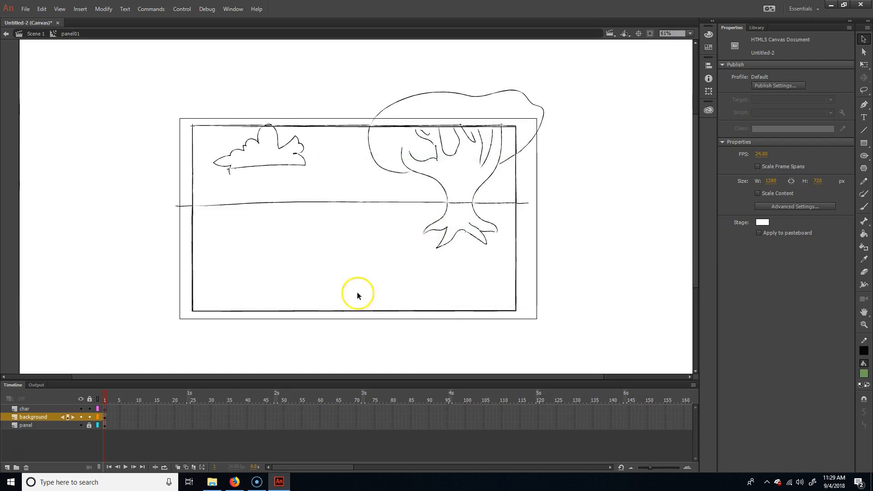
# Step: Fill the ground below the horizon line with the muted green using the Paint Bucket
pyautogui.press('k')
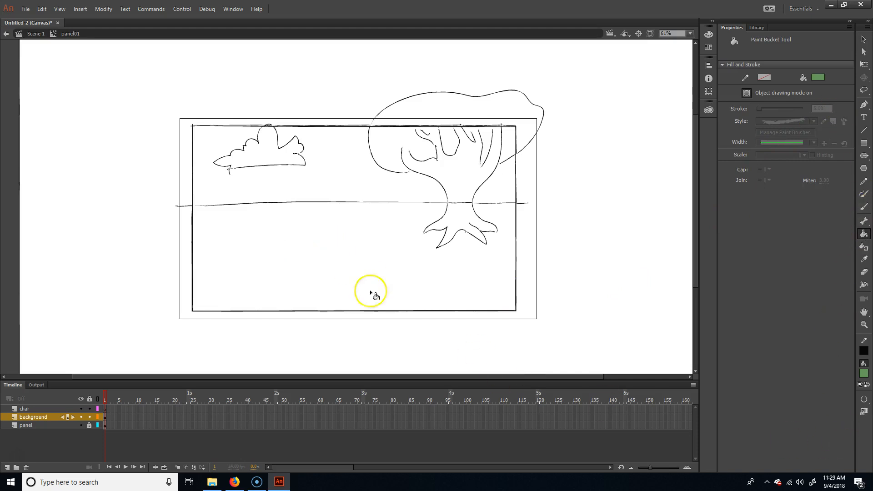
pyautogui.click(864, 399)
pyautogui.click(838, 408)
pyautogui.click(863, 399)
pyautogui.click(863, 399)
pyautogui.click(382, 266)
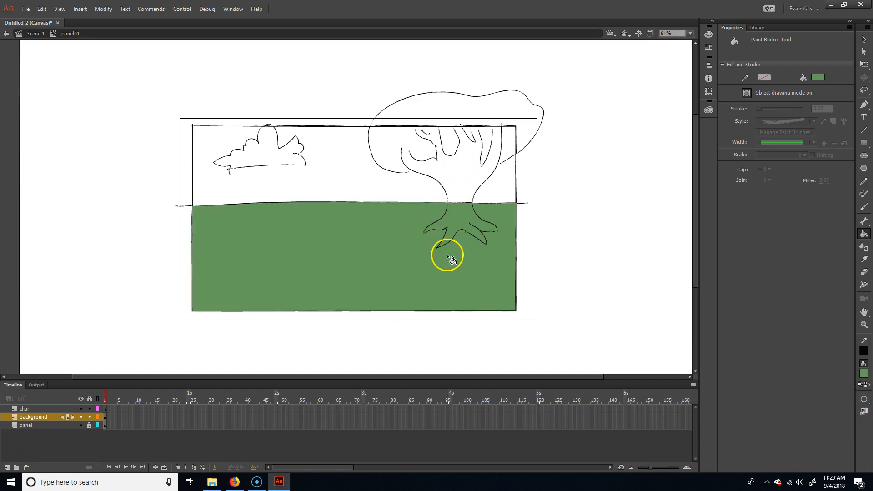
# Step: Try green fills in the sky area beside the trunk and between the rightmost branches, undoing each
pyautogui.click(510, 142)
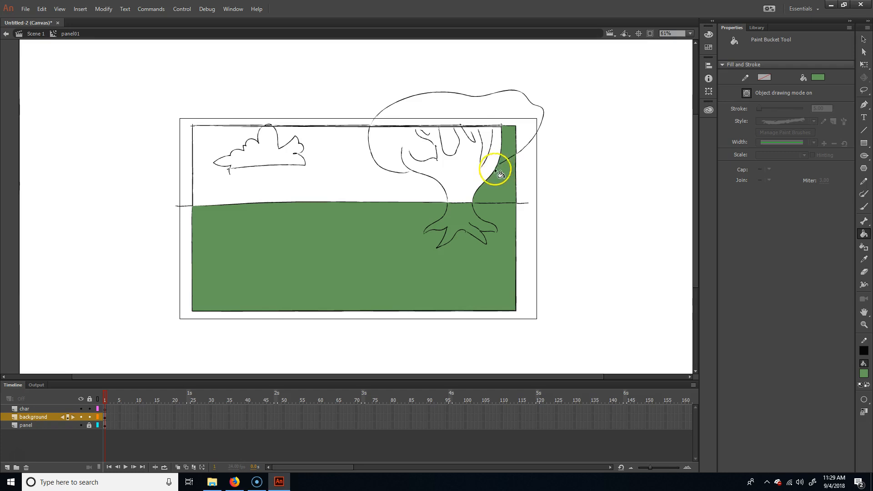
pyautogui.hotkey('ctrl', 'z')
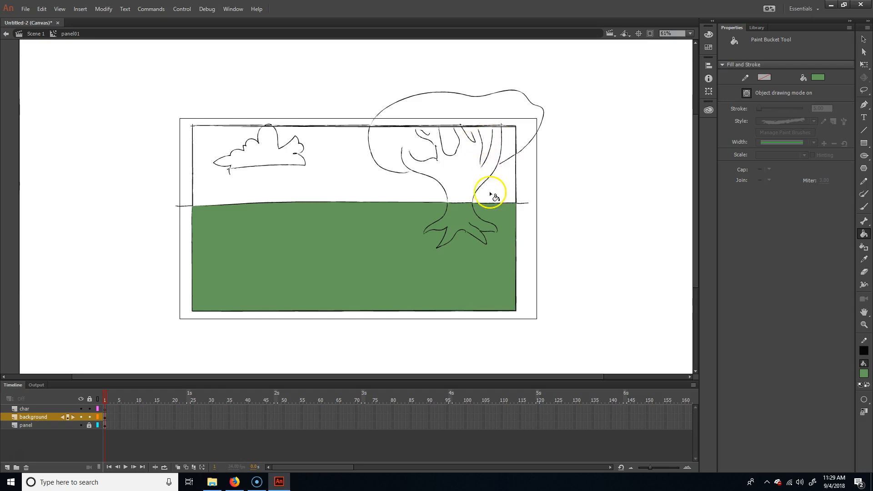
pyautogui.click(494, 150)
pyautogui.hotkey('ctrl', 'z')
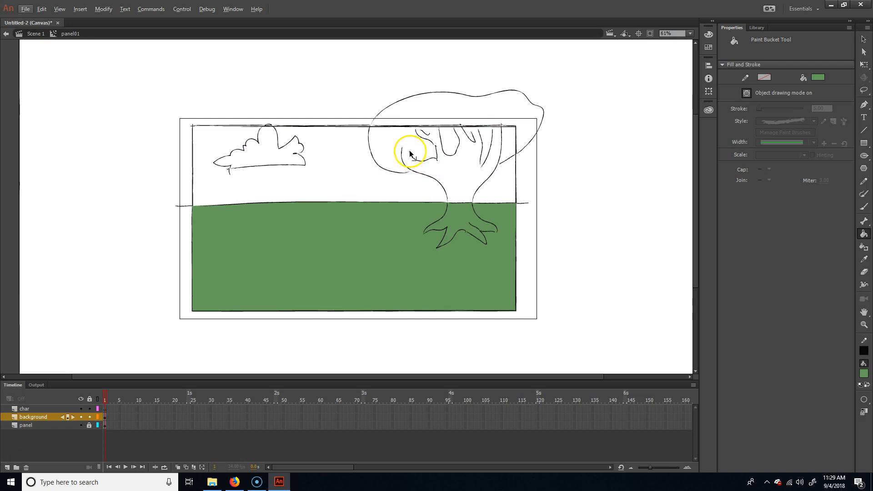
# Step: Set the Paint Bucket to Close Medium Gaps and fill the foliage patch between the rightmost branch and the panel frame with green
pyautogui.scroll(3, 410, 154)
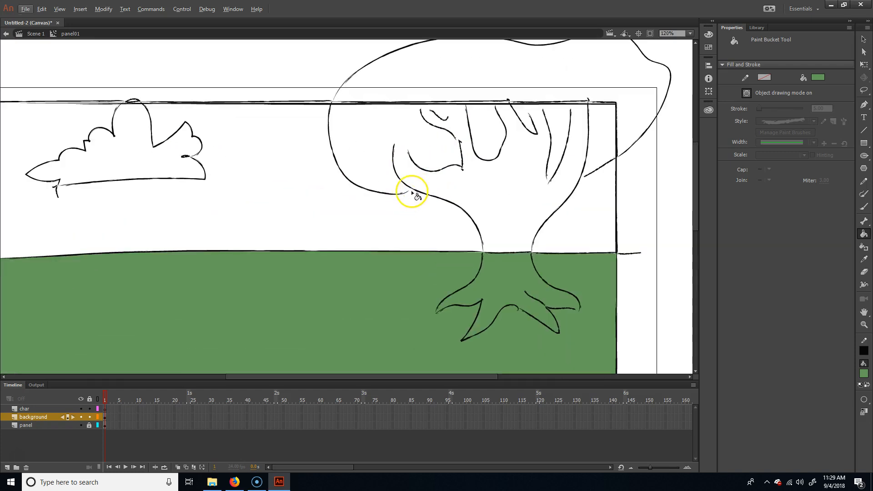
pyautogui.scroll(-3, 531, 204)
pyautogui.scroll(1, 530, 207)
pyautogui.click(863, 398)
pyautogui.click(823, 419)
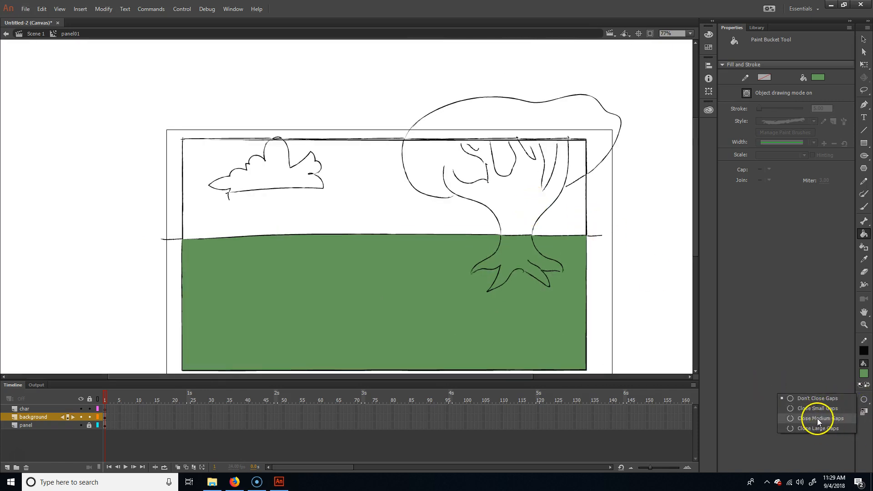
pyautogui.click(814, 421)
pyautogui.click(582, 172)
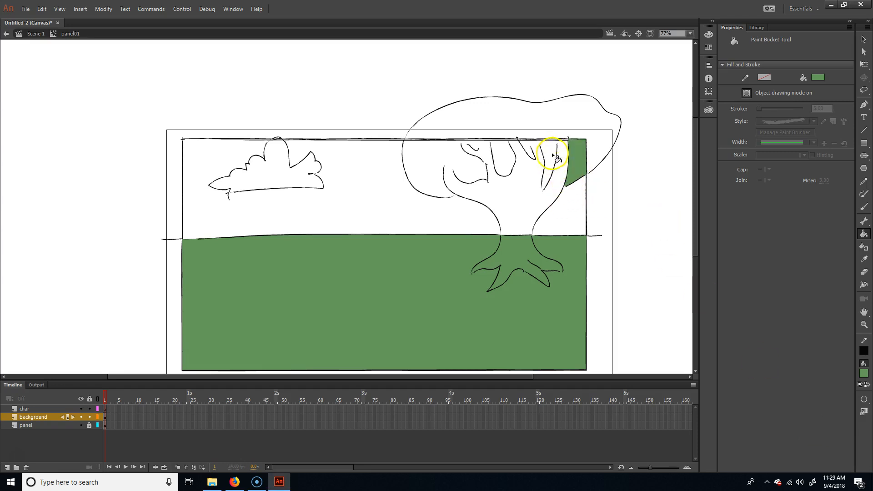
# Step: Try to fill the gaps between the upper branches with green, undoing each fill
pyautogui.click(548, 147)
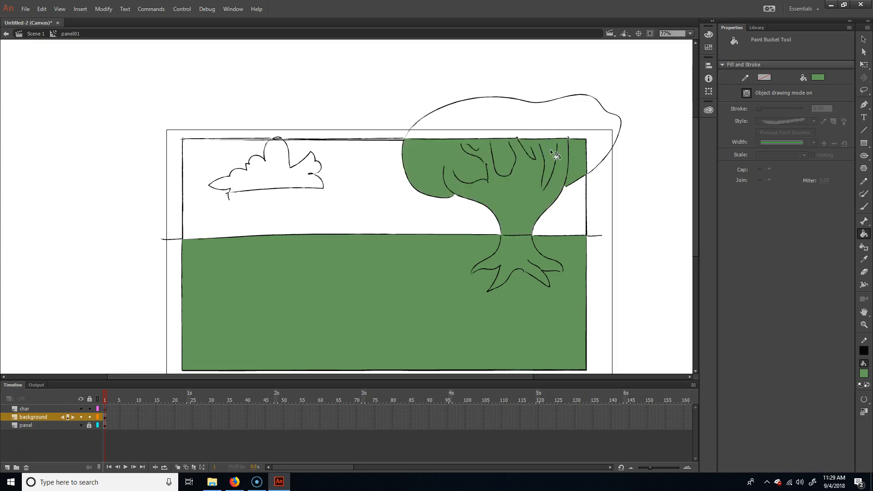
pyautogui.hotkey('ctrl', 'z')
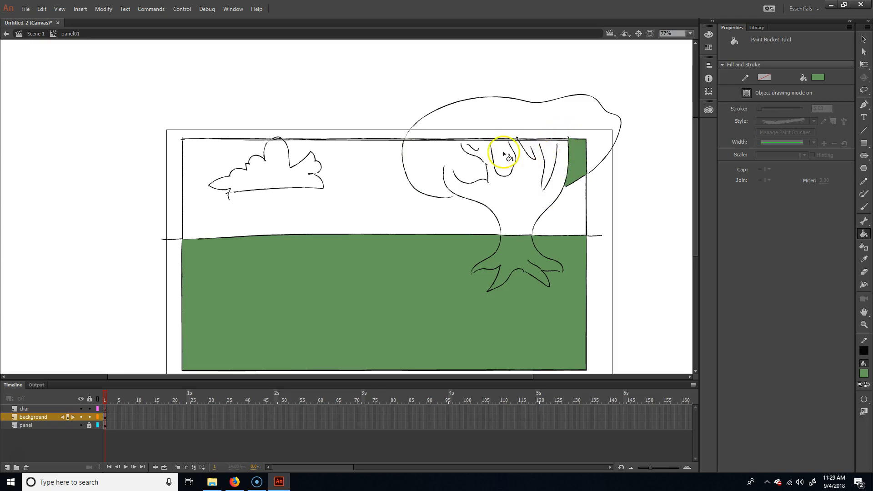
pyautogui.click(509, 181)
pyautogui.hotkey('ctrl', 'z')
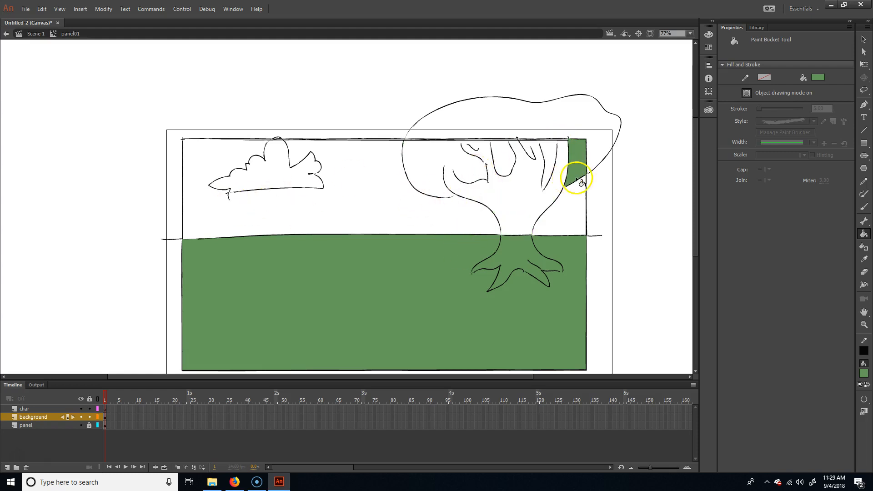
# Step: Try stretching the ends of the rightmost branch lines up to the panel frame with the Selection tool, undoing the changes
pyautogui.hotkey('ctrl', '=')
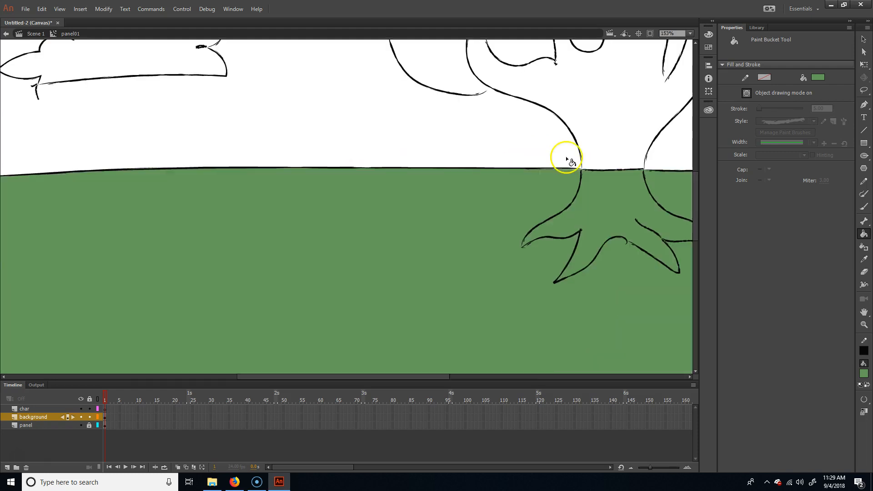
pyautogui.moveTo(579, 144)
pyautogui.mouseDown()
pyautogui.moveTo(411, 262)
pyautogui.moveTo(406, 276)
pyautogui.mouseUp()
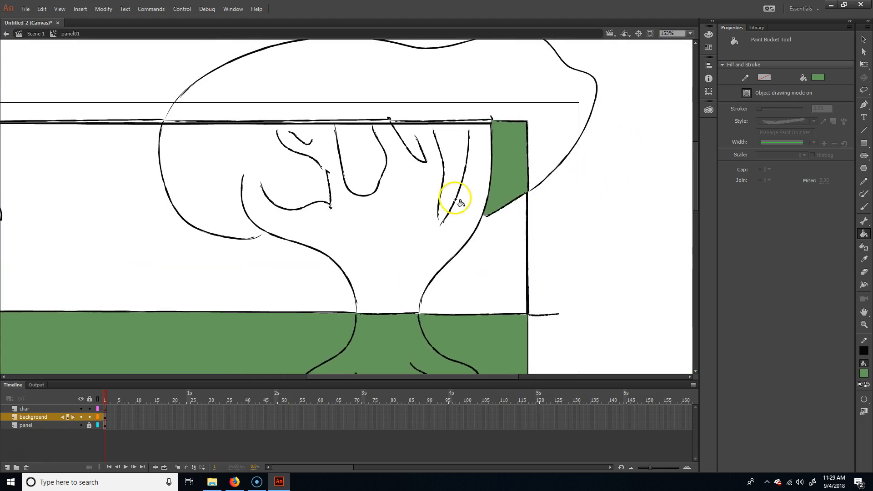
pyautogui.press('v')
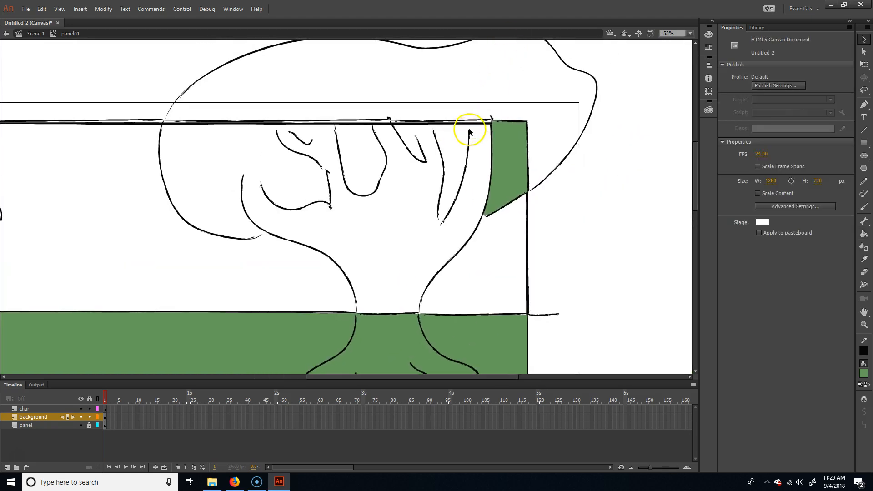
pyautogui.moveTo(467, 119); pyautogui.dragTo(468, 120)
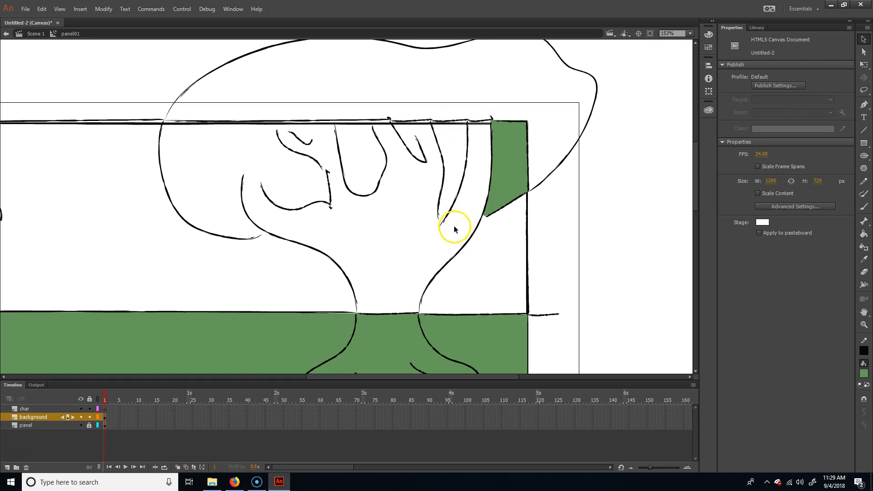
pyautogui.hotkey('ctrl', 'z')
pyautogui.hotkey('ctrl', 'z')
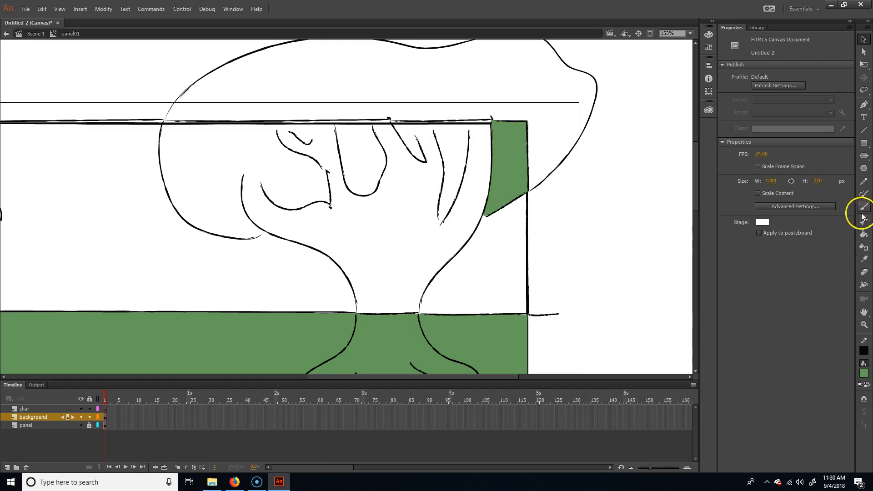
# Step: Try size 6 green brush strokes at the rightmost branches, including one in Paint Normal mode across the lines, undoing them
pyautogui.click(864, 195)
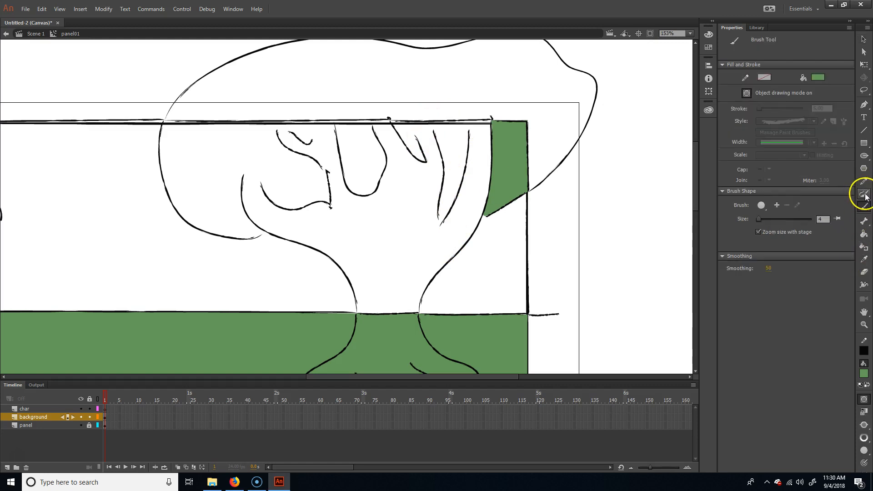
pyautogui.click(861, 208)
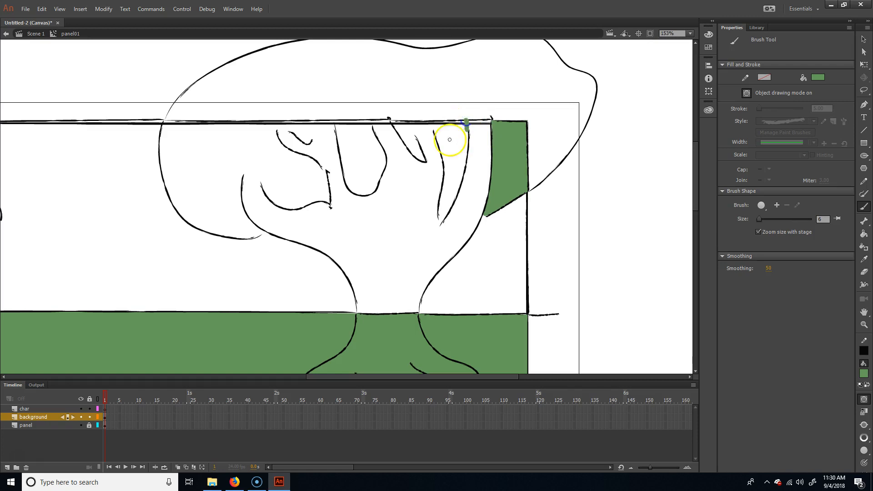
pyautogui.hotkey('ctrl', 'z')
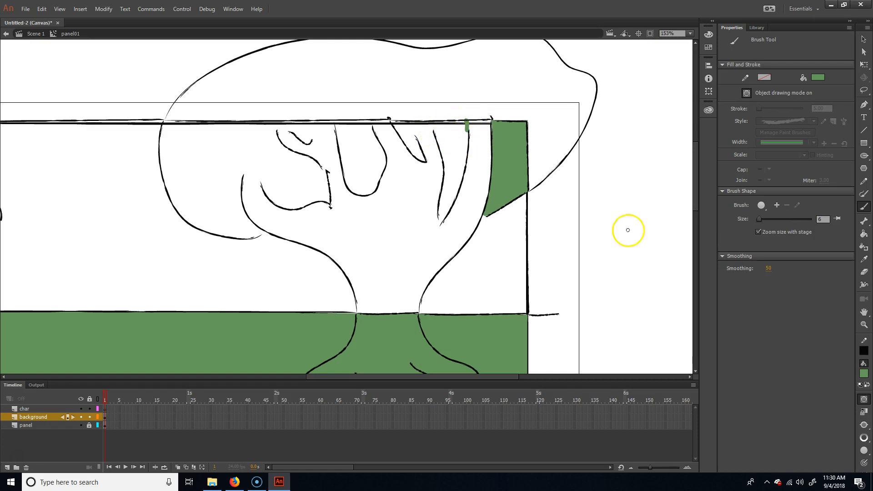
pyautogui.click(863, 426)
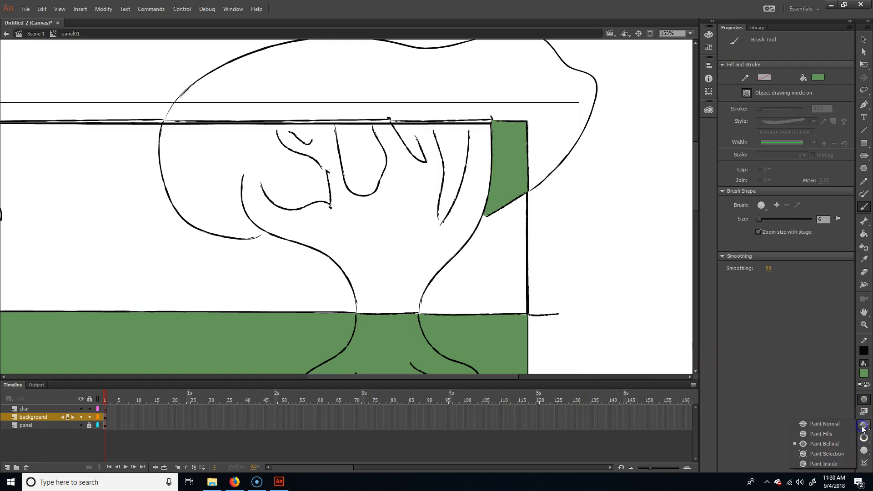
pyautogui.click(833, 433)
pyautogui.moveTo(493, 248); pyautogui.dragTo(462, 218)
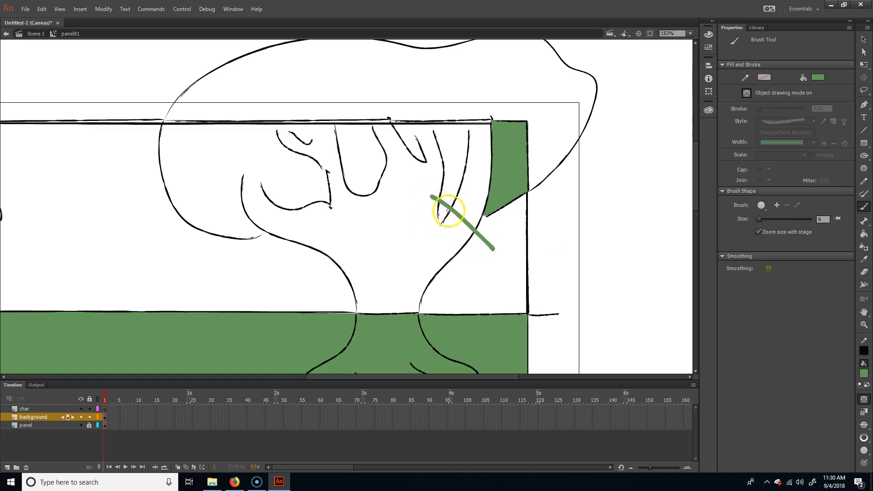
pyautogui.hotkey('ctrl', 'z')
# Step: Set the Brush to Paint Behind at size 12 and test it with green strokes across the tree trunk, undoing each one
pyautogui.click(863, 426)
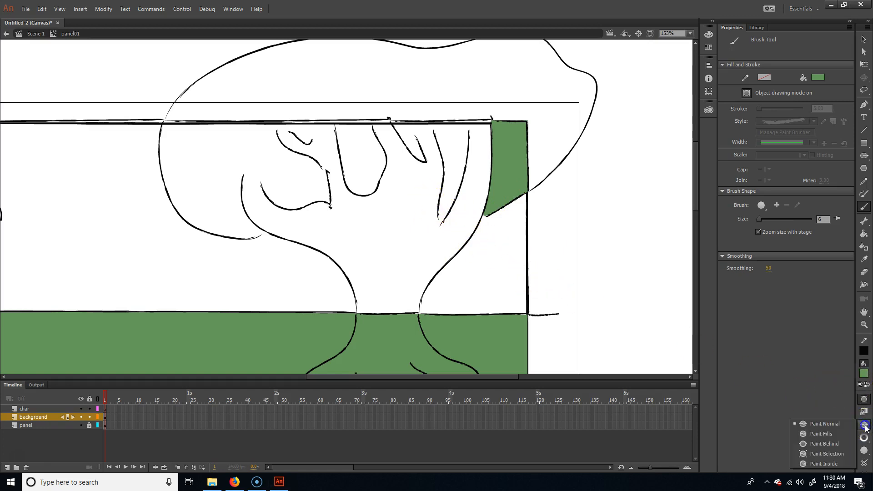
pyautogui.click(834, 444)
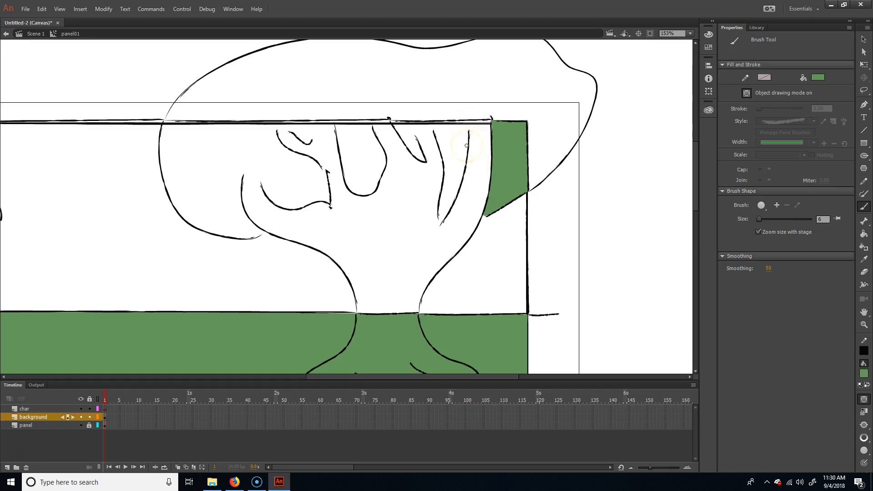
pyautogui.press(']')
pyautogui.moveTo(526, 266)
pyautogui.mouseDown()
pyautogui.moveTo(354, 225)
pyautogui.moveTo(200, 231)
pyautogui.mouseUp()
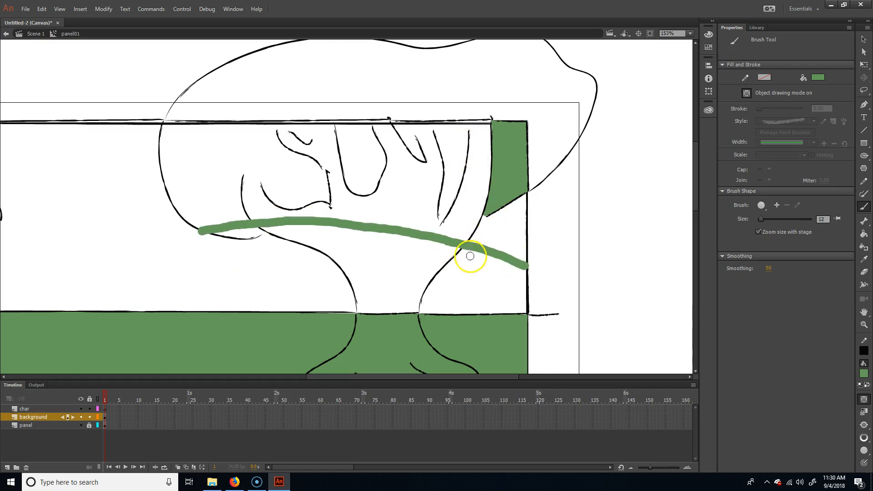
pyautogui.hotkey('ctrl', 'z')
pyautogui.moveTo(484, 262)
pyautogui.mouseDown()
pyautogui.moveTo(258, 235)
pyautogui.moveTo(195, 238)
pyautogui.mouseUp()
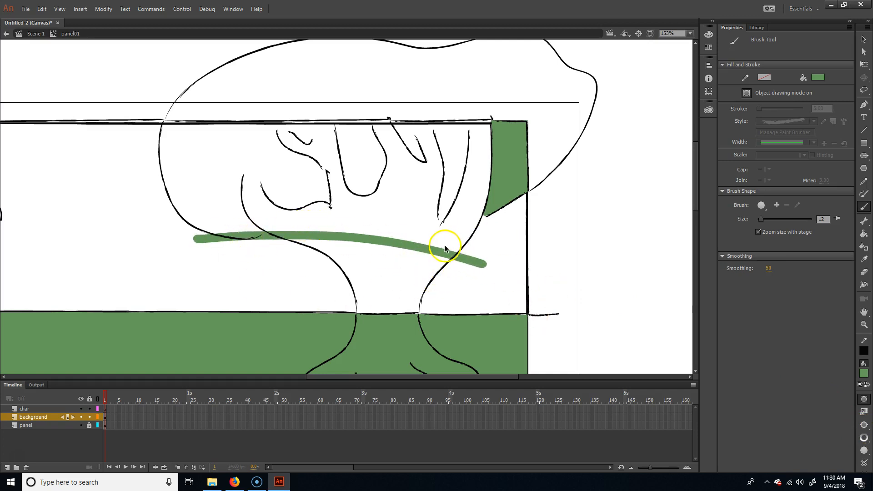
pyautogui.hotkey('ctrl', 'z')
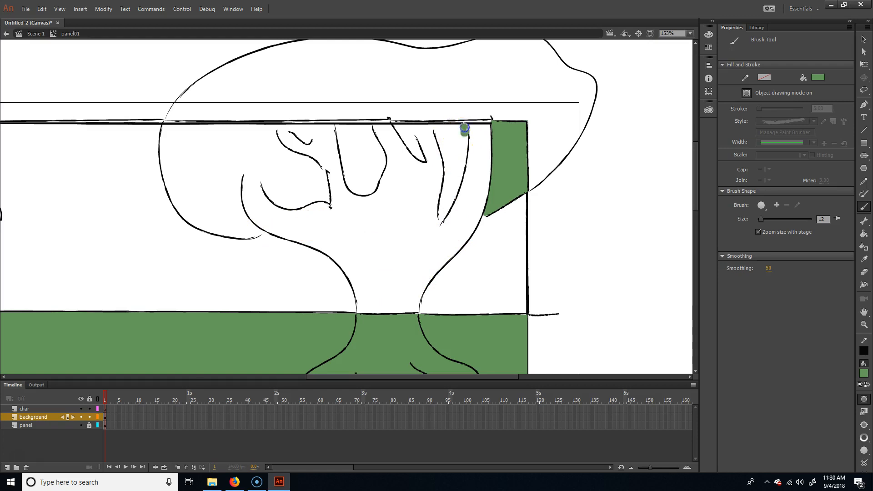
# Step: Paint short green strokes behind the line art to bridge the gaps at the open branch tips and the frame's upper edge
pyautogui.moveTo(463, 123); pyautogui.dragTo(462, 120)
pyautogui.moveTo(404, 120); pyautogui.dragTo(403, 119)
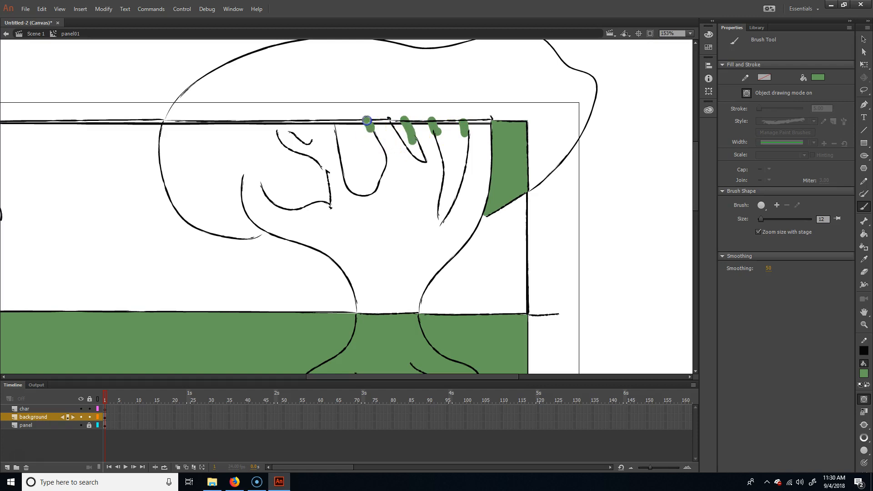
pyautogui.click(395, 120)
pyautogui.moveTo(307, 140)
pyautogui.mouseDown()
pyautogui.moveTo(310, 117)
pyautogui.moveTo(266, 106)
pyautogui.mouseUp()
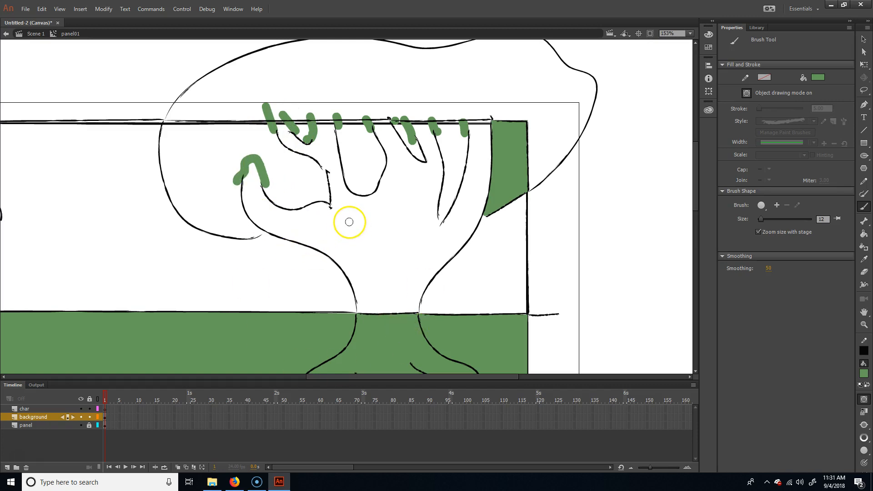
# Step: Fill the U-shaped opening between the central branches with green, and try the small opening at the left branches, undoing that fill
pyautogui.press('k')
pyautogui.click(367, 162)
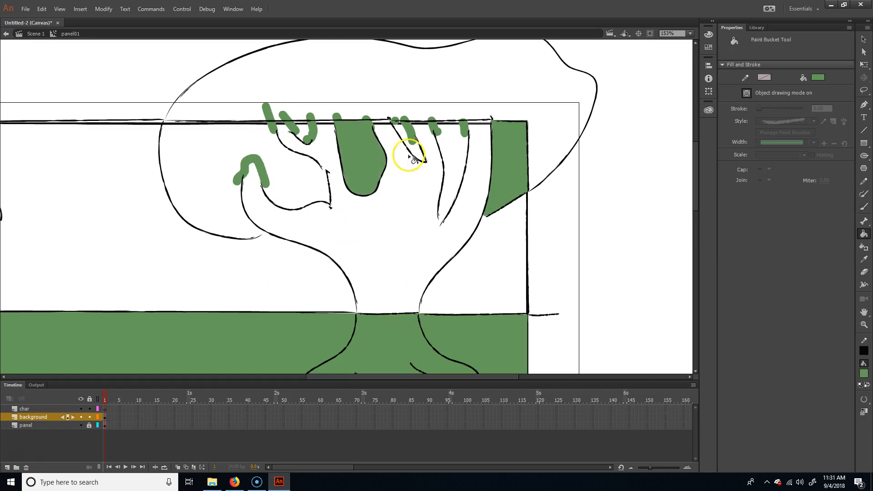
pyautogui.click(299, 134)
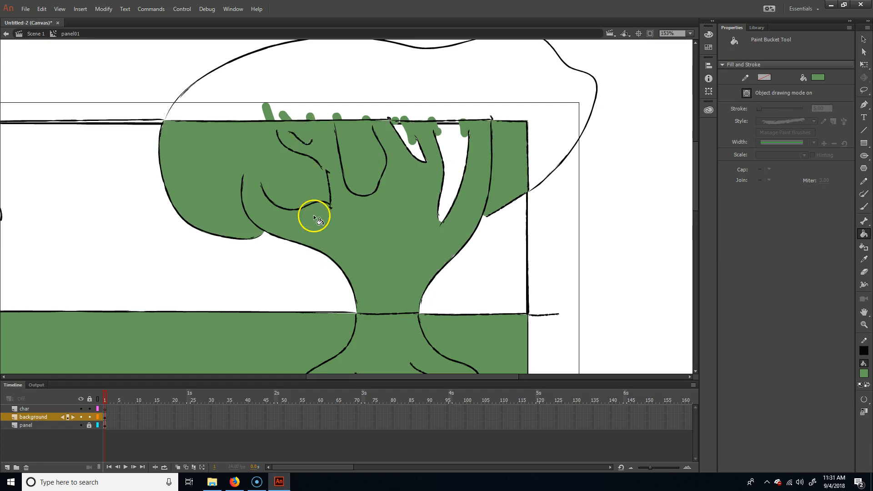
pyautogui.hotkey('ctrl', 'z')
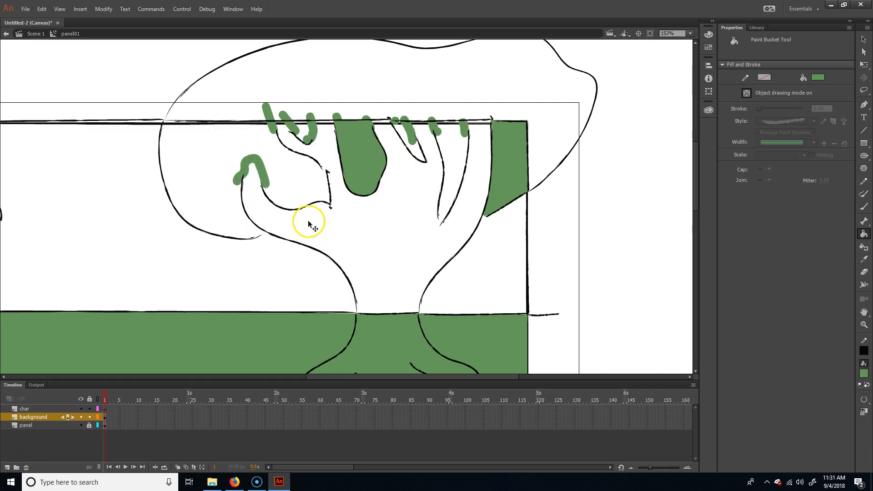
# Step: Dab green at the gap on the left branch, then fill the remaining foliage openings between the branches with green
pyautogui.press('b')
pyautogui.click(321, 172)
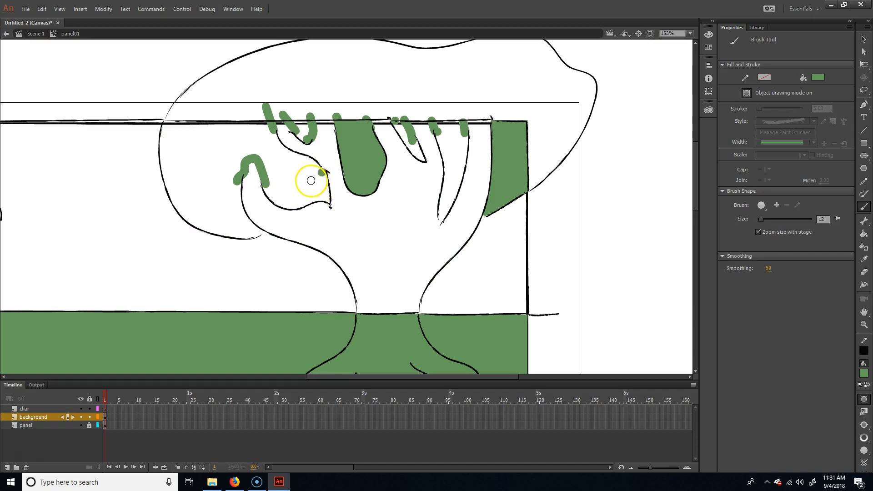
pyautogui.press('k')
pyautogui.click(313, 191)
pyautogui.click(411, 147)
pyautogui.click(453, 156)
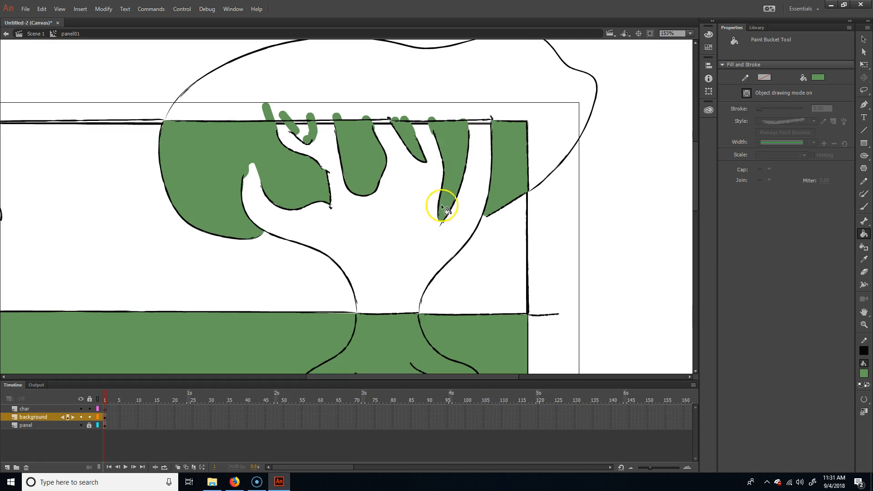
pyautogui.click(300, 129)
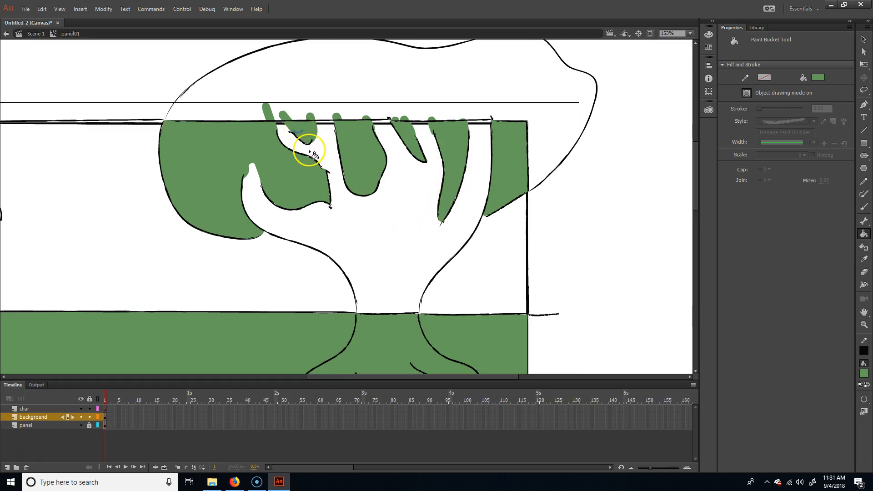
# Step: Set the fill colour to brown #725737 and fill the tree's trunk and branches above the horizon
pyautogui.hotkey('ctrl', '-')
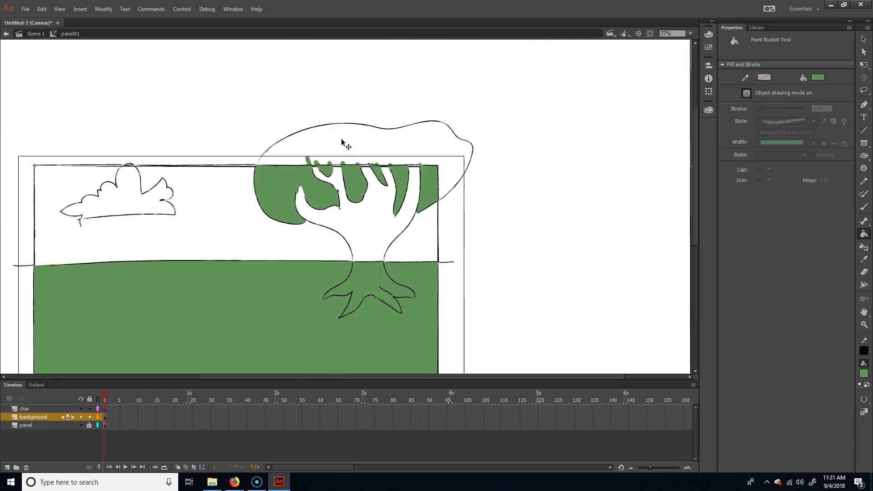
pyautogui.moveTo(352, 224); pyautogui.dragTo(355, 194)
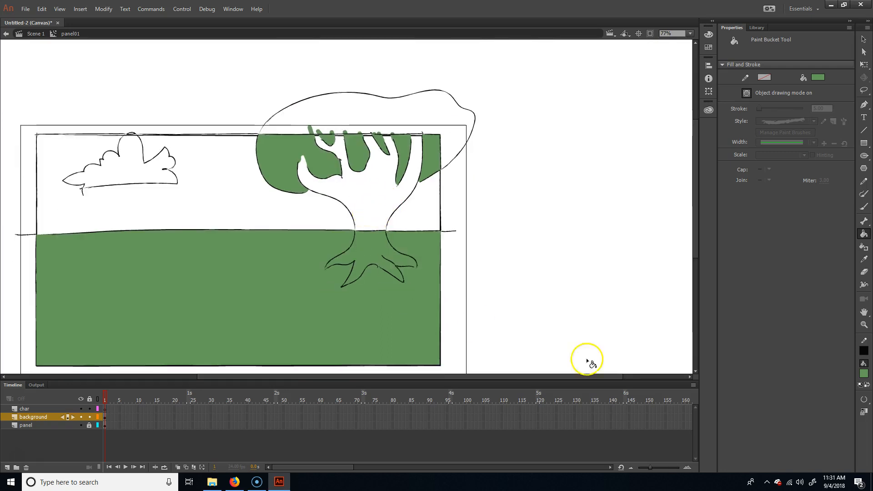
pyautogui.click(863, 373)
pyautogui.click(849, 261)
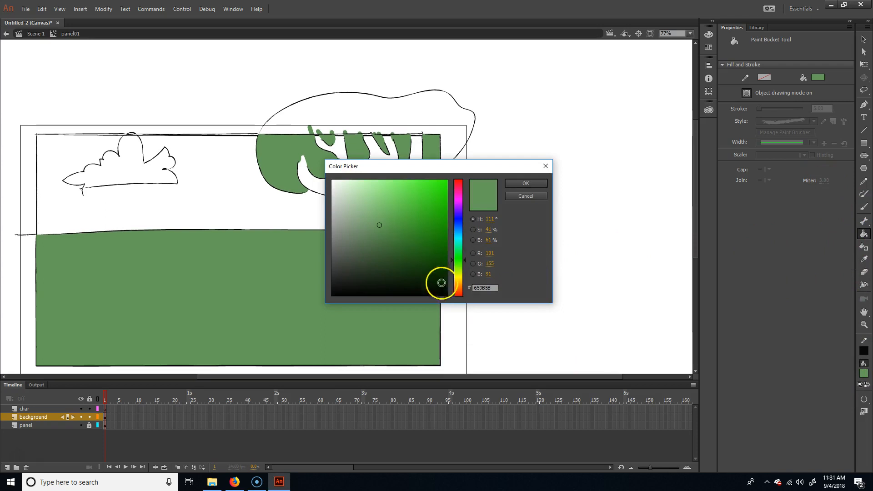
pyautogui.click(459, 285)
pyautogui.click(392, 243)
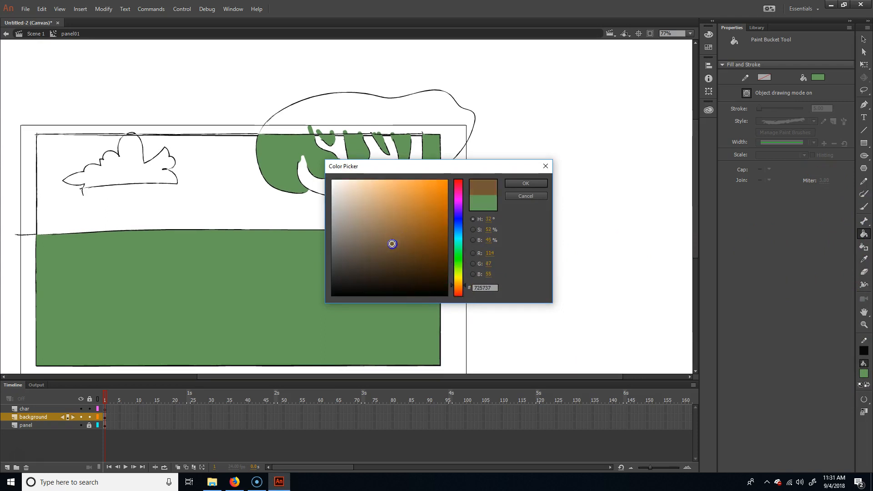
pyautogui.click(526, 183)
pyautogui.click(370, 224)
# Step: Try a brown fill below the horizon and undo it, then change the Paint Bucket's gap size and fill the tree's roots with brown
pyautogui.click(423, 319)
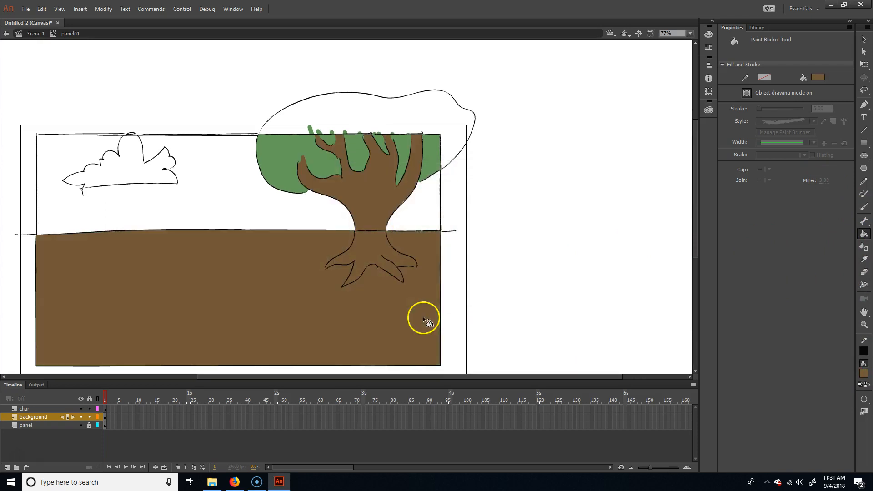
pyautogui.hotkey('ctrl', 'z')
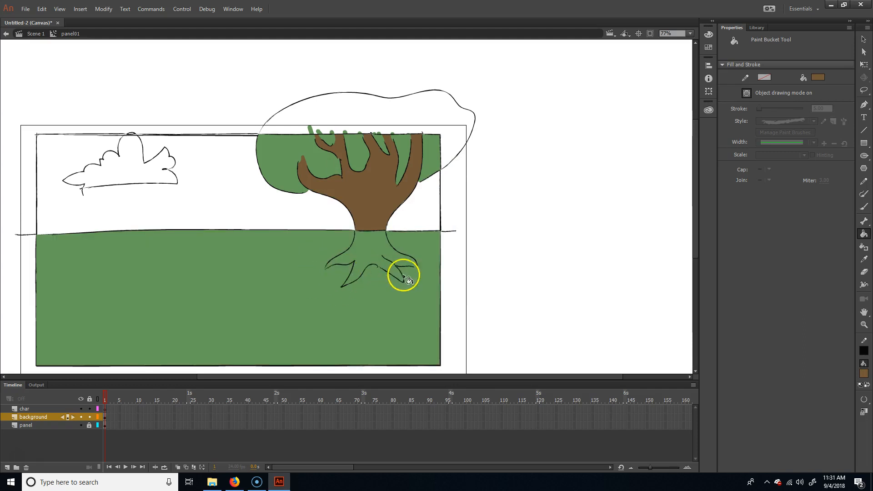
pyautogui.click(864, 399)
pyautogui.click(834, 415)
pyautogui.click(376, 251)
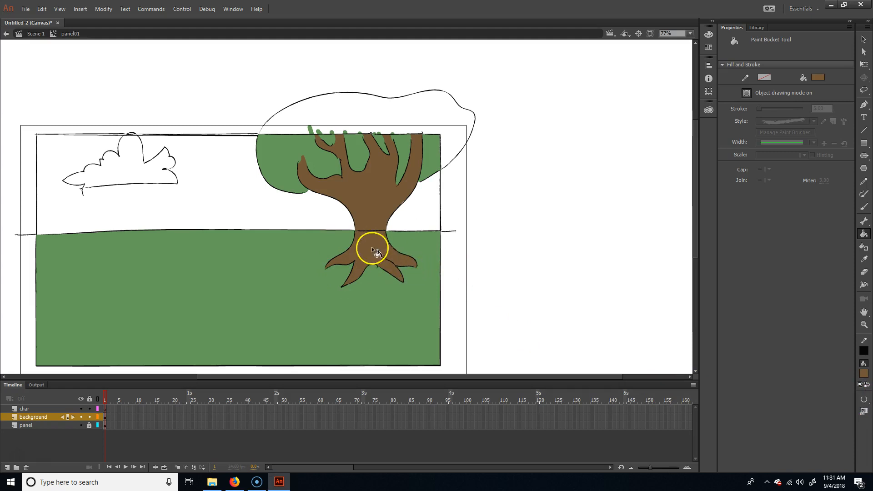
# Step: Delete the segment of the horizon line that crosses the tree trunk
pyautogui.press('v')
pyautogui.click(376, 230)
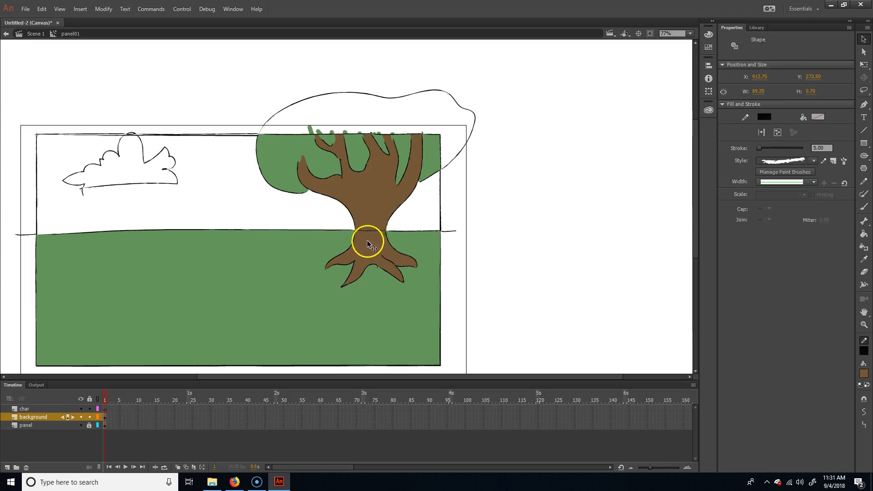
pyautogui.press('Delete')
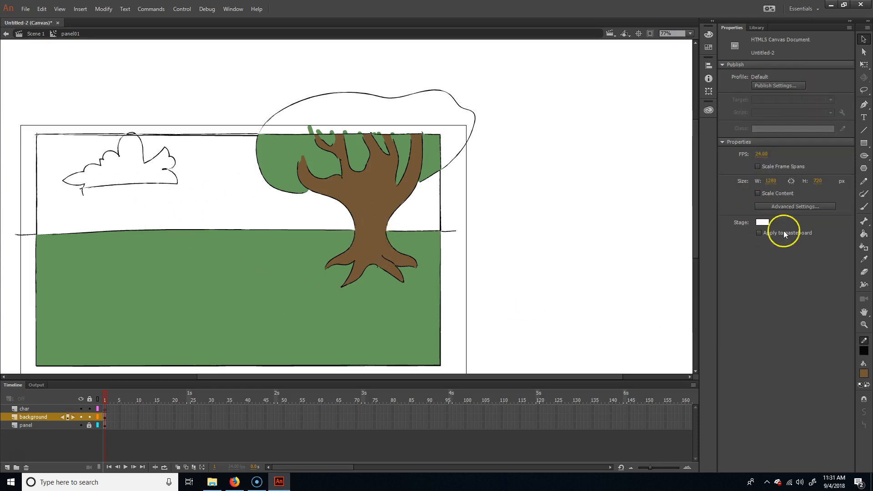
# Step: Set the fill colour to light blue #96D7D7 and fill the sky on both sides of the tree
pyautogui.click(863, 374)
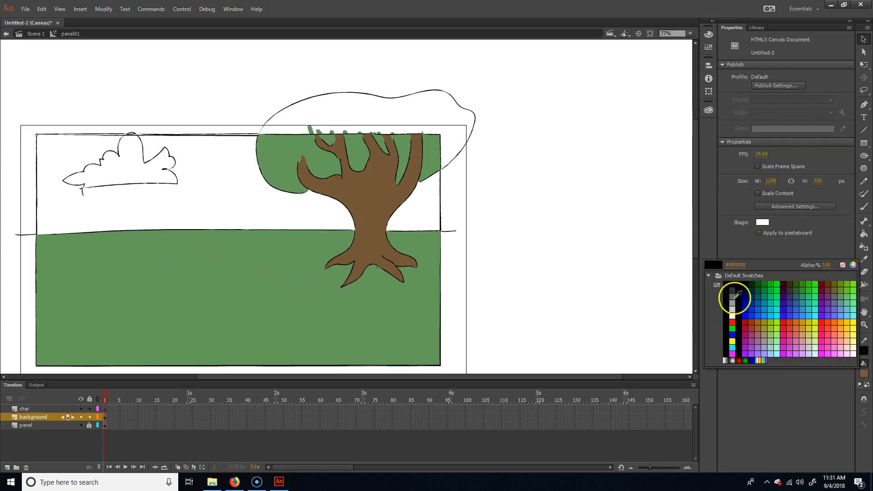
pyautogui.click(767, 309)
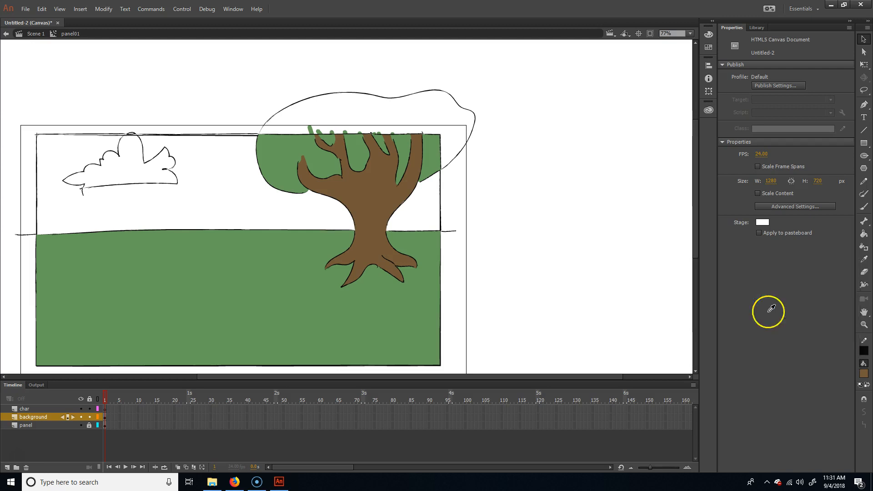
pyautogui.click(864, 374)
pyautogui.click(840, 267)
pyautogui.moveTo(401, 188)
pyautogui.mouseDown()
pyautogui.moveTo(393, 208)
pyautogui.moveTo(366, 198)
pyautogui.mouseUp()
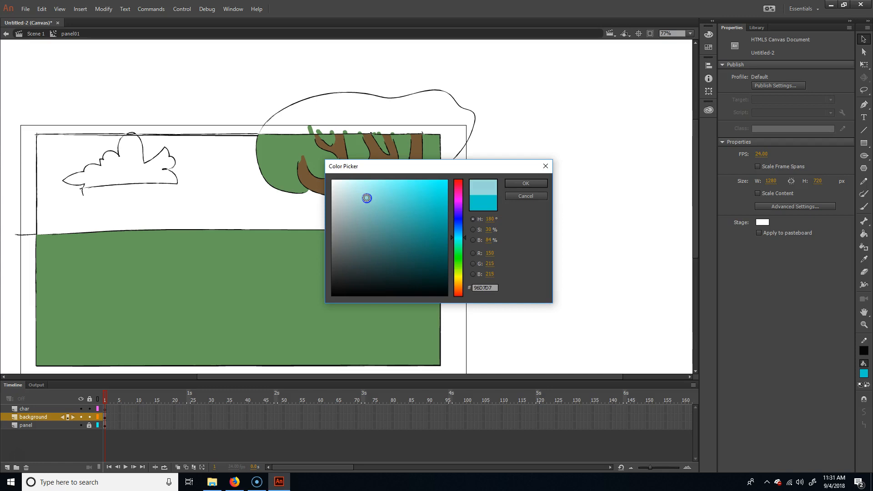
pyautogui.click(537, 187)
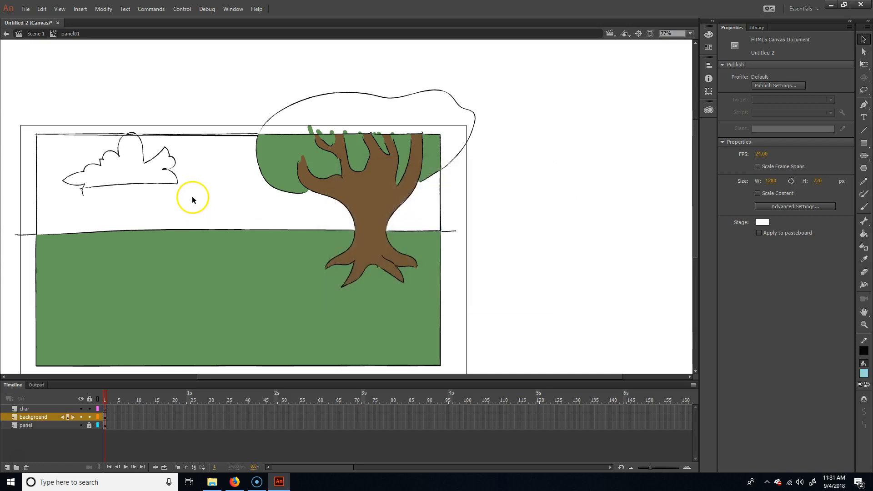
pyautogui.press('k')
pyautogui.click(197, 198)
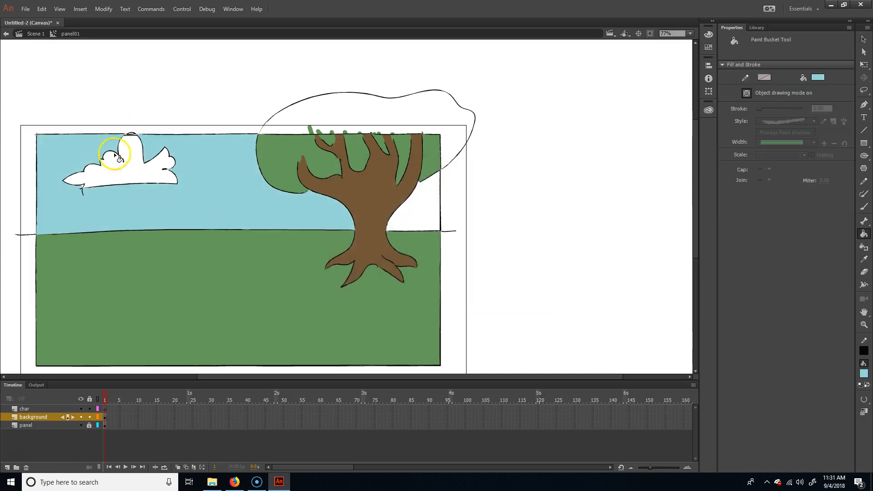
pyautogui.click(411, 218)
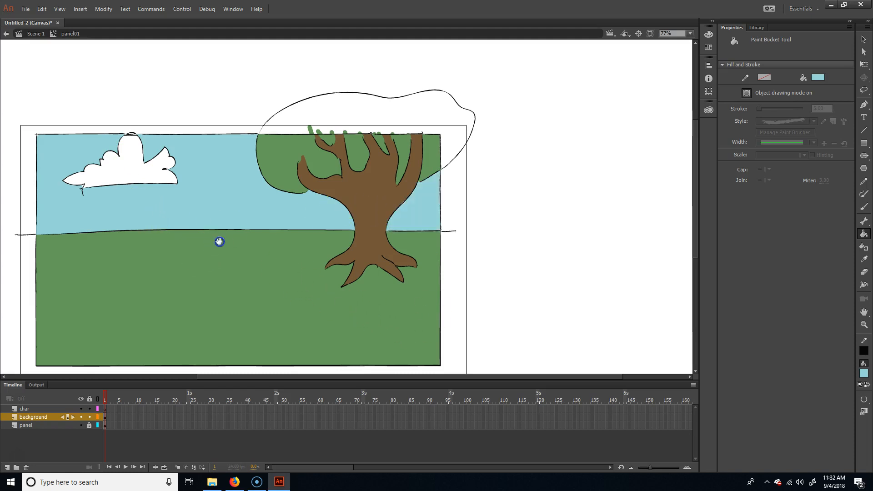
# Step: Hide the panel layer so only the background artwork can be selected
pyautogui.moveTo(218, 242); pyautogui.dragTo(292, 218)
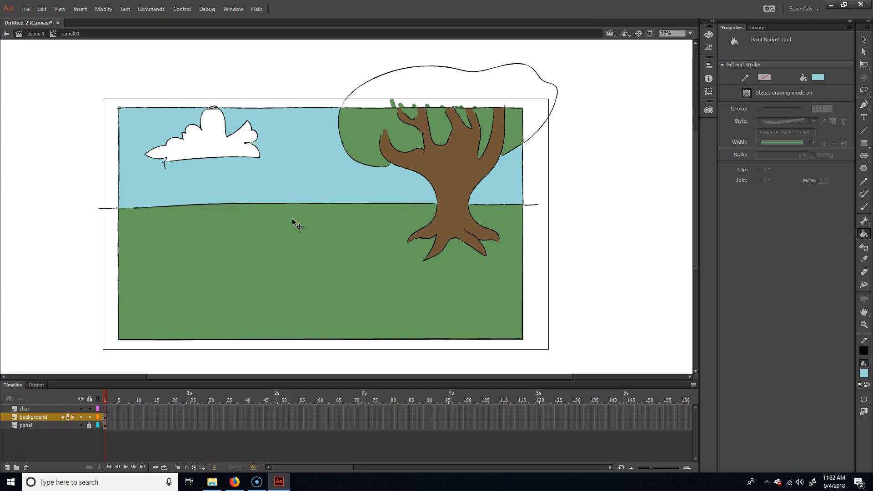
pyautogui.hotkey('ctrl', '-')
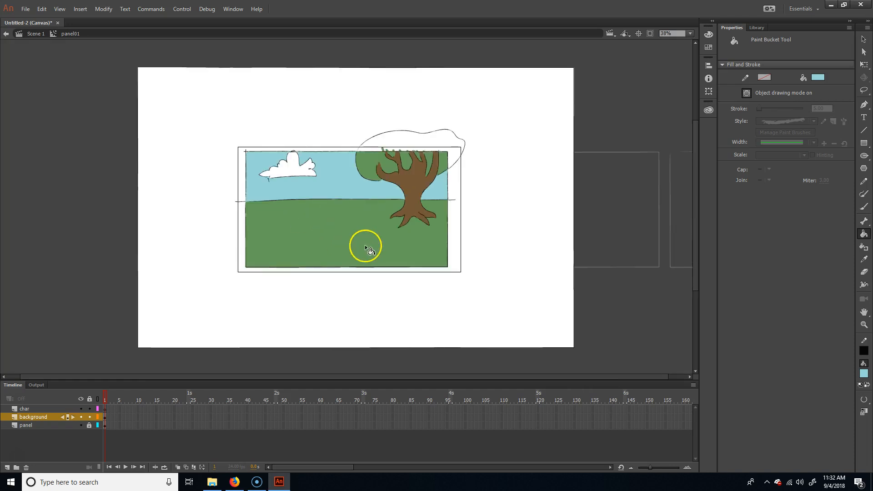
pyautogui.press('v')
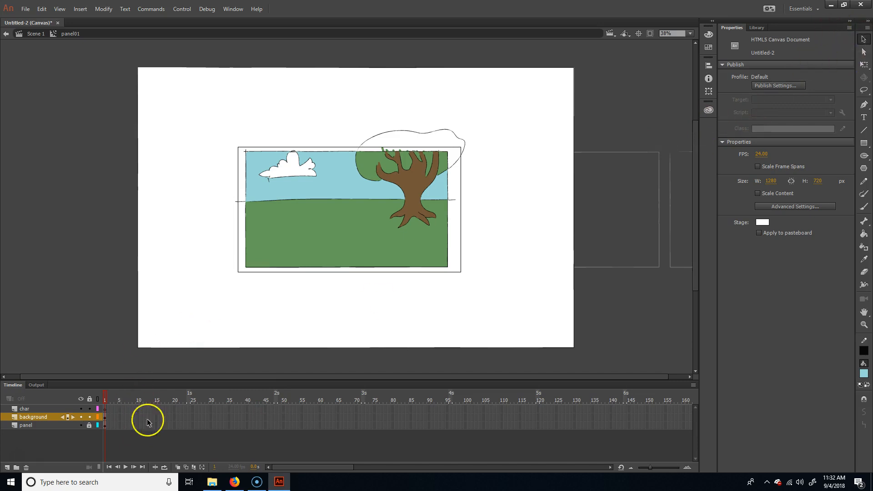
pyautogui.click(82, 426)
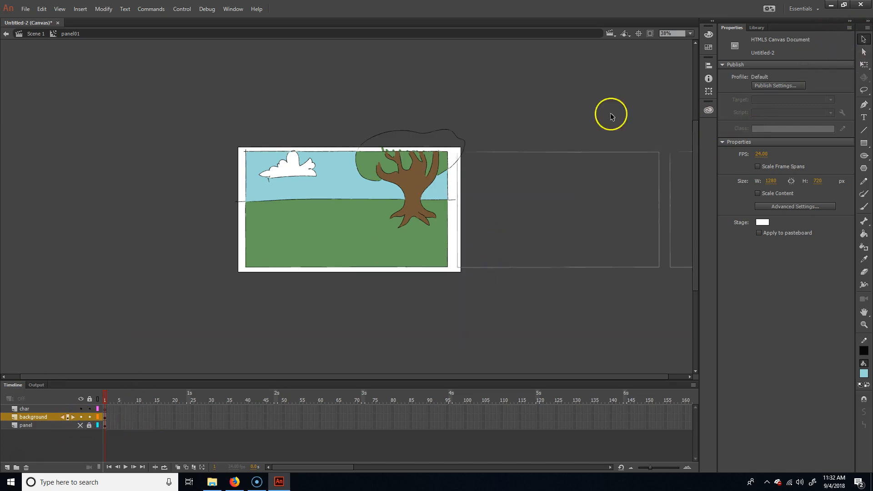
# Step: Select all the background artwork and convert it to a Movie Clip symbol named background01
pyautogui.moveTo(129, 322)
pyautogui.mouseDown()
pyautogui.moveTo(550, 75)
pyautogui.moveTo(550, 89)
pyautogui.mouseUp()
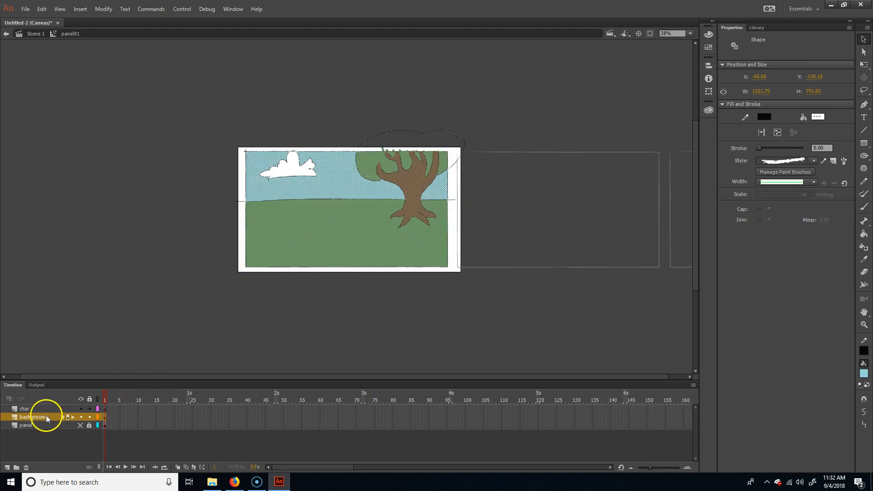
pyautogui.press('F8')
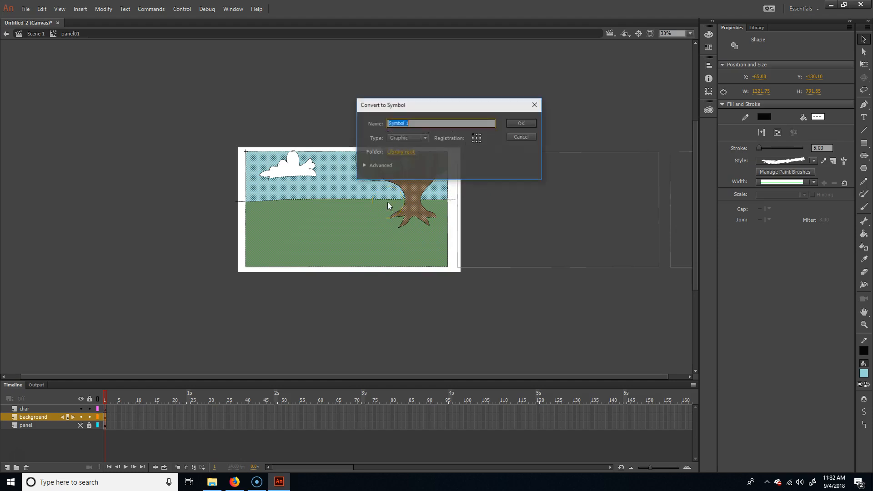
pyautogui.click(416, 138)
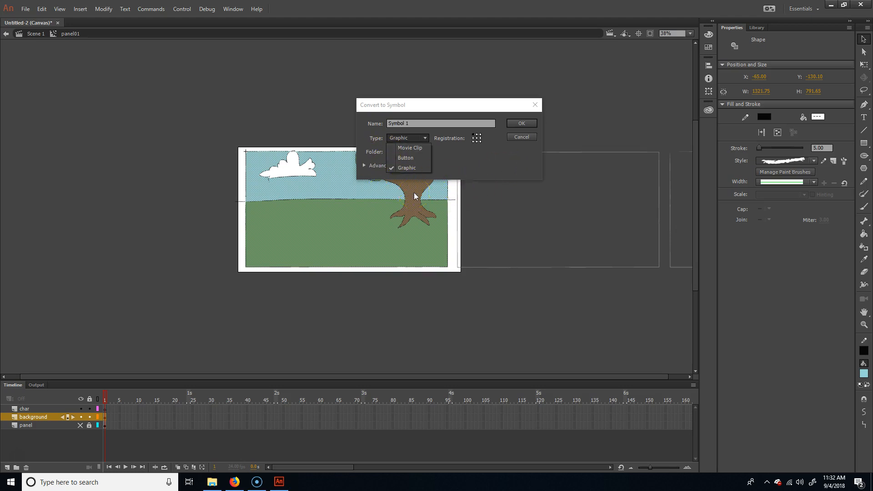
pyautogui.click(412, 155)
pyautogui.click(418, 149)
pyautogui.doubleClick(433, 125)
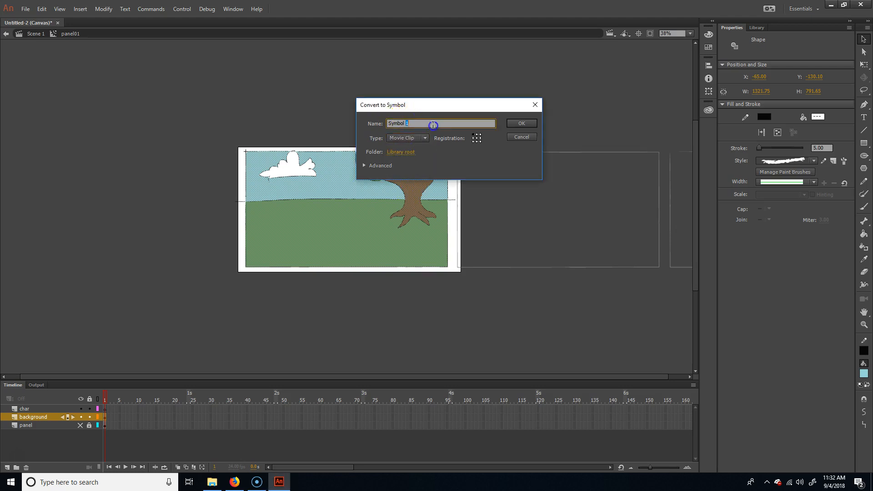
pyautogui.moveTo(444, 120); pyautogui.dragTo(328, 117)
pyautogui.write('background01')
pyautogui.press('Return')
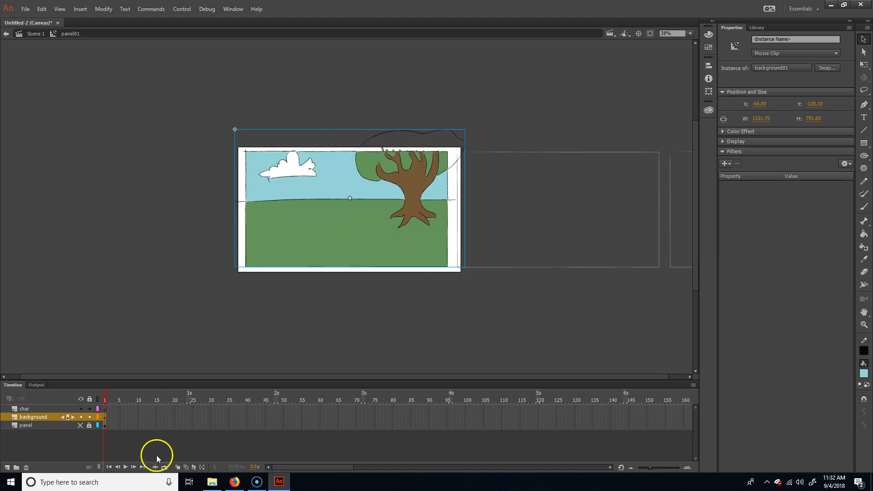
# Step: Lock the background layer and draw a crouching fox outline, about 431 by 173 px, on the char layer with the black Paint Brush
pyautogui.click(38, 409)
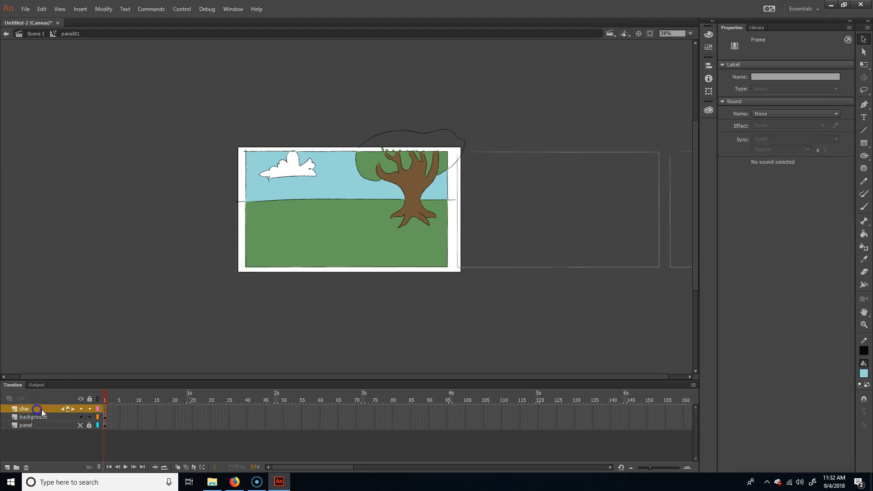
pyautogui.click(89, 425)
pyautogui.scroll(5, 407, 236)
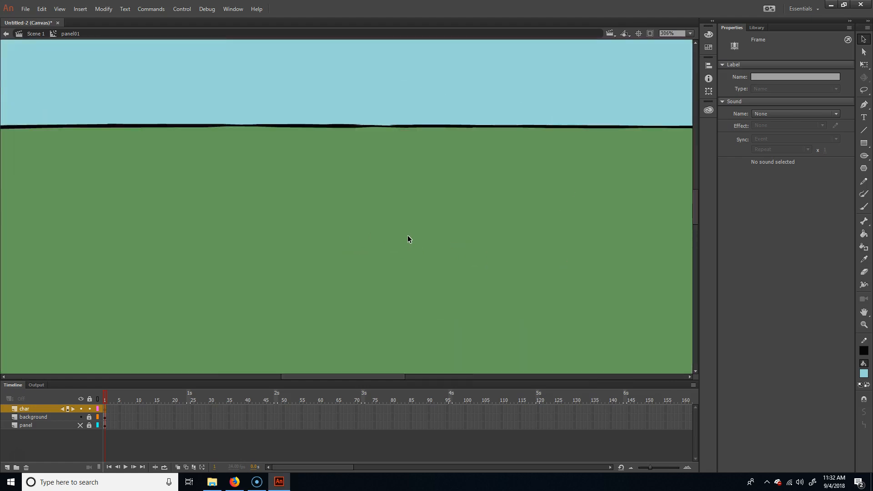
pyautogui.scroll(-2, 408, 239)
pyautogui.scroll(-2, 408, 238)
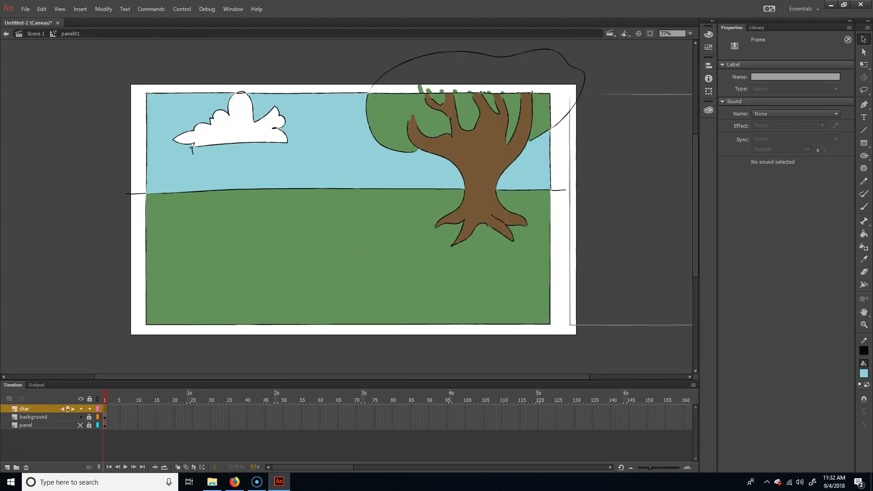
pyautogui.click(864, 194)
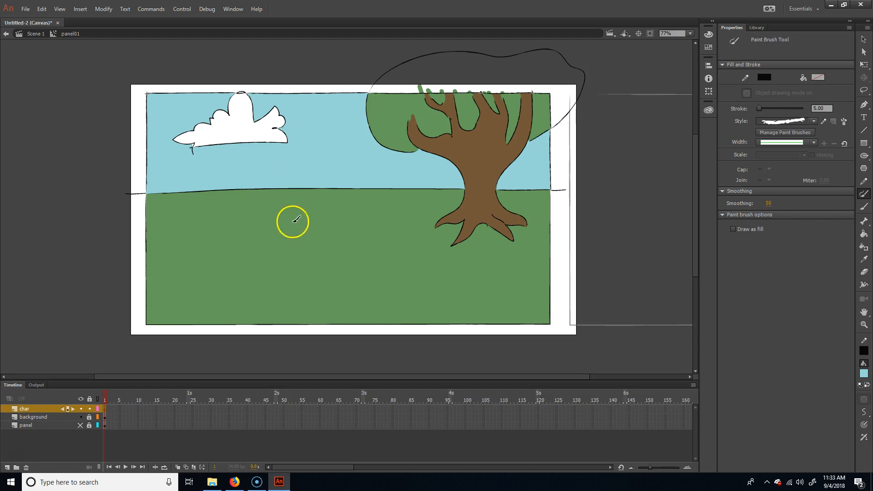
pyautogui.moveTo(276, 241)
pyautogui.mouseDown()
pyautogui.moveTo(304, 233)
pyautogui.moveTo(270, 227)
pyautogui.moveTo(316, 233)
pyautogui.moveTo(277, 241)
pyautogui.moveTo(278, 252)
pyautogui.moveTo(266, 248)
pyautogui.moveTo(281, 258)
pyautogui.moveTo(304, 256)
pyautogui.moveTo(291, 255)
pyautogui.moveTo(320, 209)
pyautogui.moveTo(343, 211)
pyautogui.moveTo(356, 231)
pyautogui.moveTo(394, 230)
pyautogui.moveTo(414, 245)
pyautogui.moveTo(398, 257)
pyautogui.moveTo(334, 254)
pyautogui.moveTo(343, 257)
pyautogui.moveTo(334, 262)
pyautogui.moveTo(351, 262)
pyautogui.moveTo(354, 250)
pyautogui.moveTo(306, 254)
pyautogui.mouseUp()
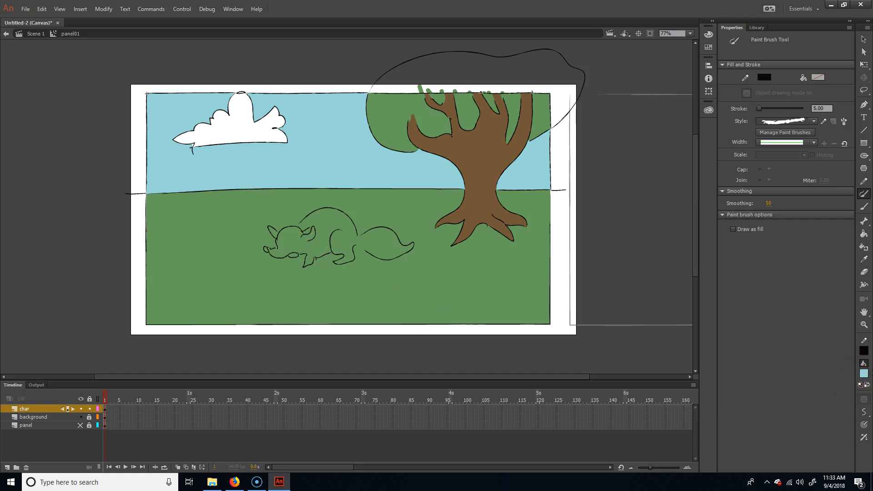
# Step: Set the fill colour to grey and break all of the fox's line drawing objects apart into shapes
pyautogui.click(864, 373)
pyautogui.click(731, 305)
pyautogui.press('k')
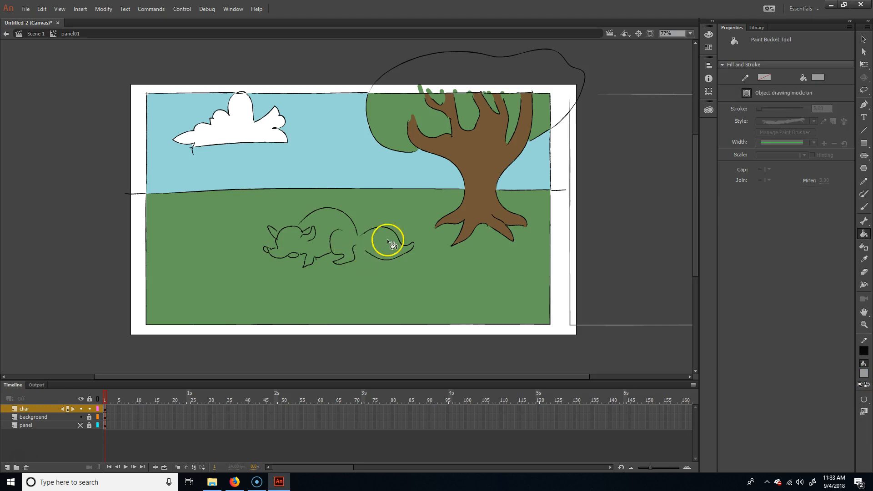
pyautogui.press('v')
pyautogui.moveTo(244, 288)
pyautogui.mouseDown()
pyautogui.moveTo(438, 197)
pyautogui.moveTo(422, 198)
pyautogui.mouseUp()
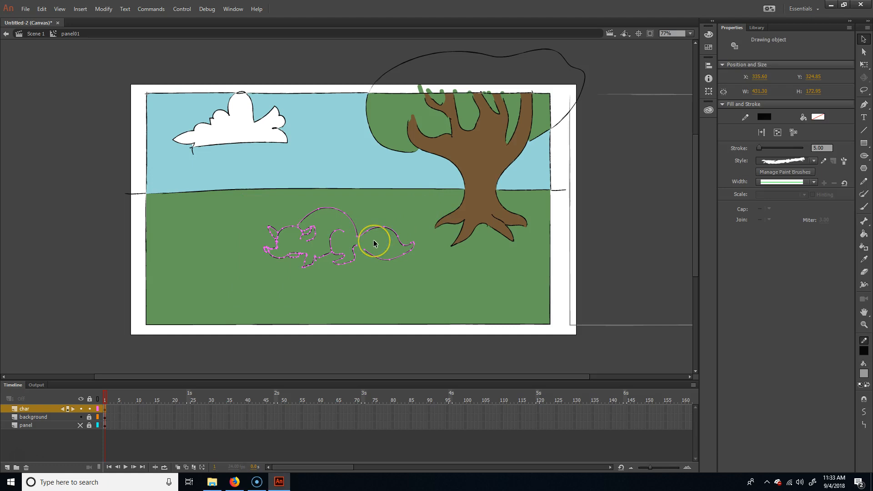
pyautogui.hotkey('ctrl', 'b')
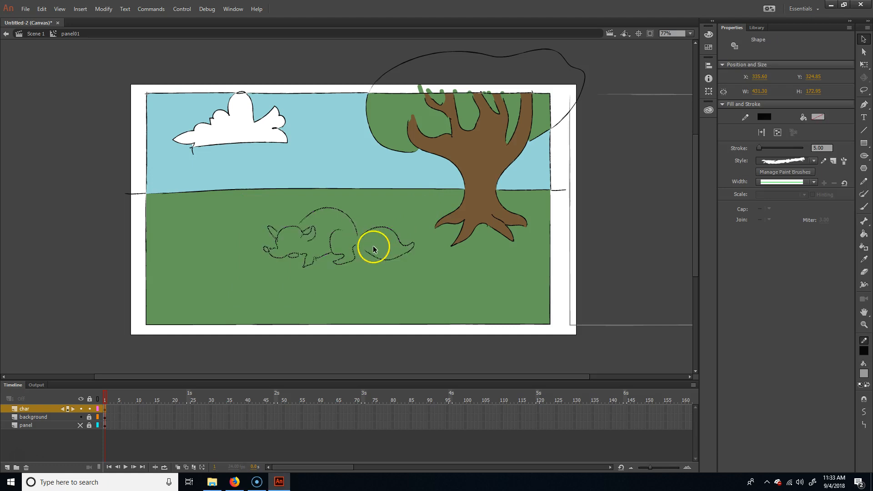
# Step: Deselect the fox outline and try to fill its tail with grey using the Paint Bucket
pyautogui.click(382, 285)
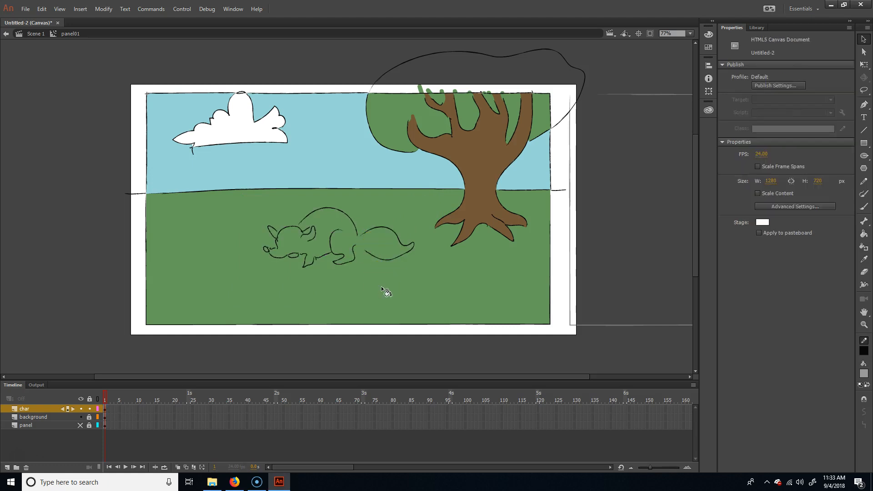
pyautogui.press('k')
pyautogui.click(374, 248)
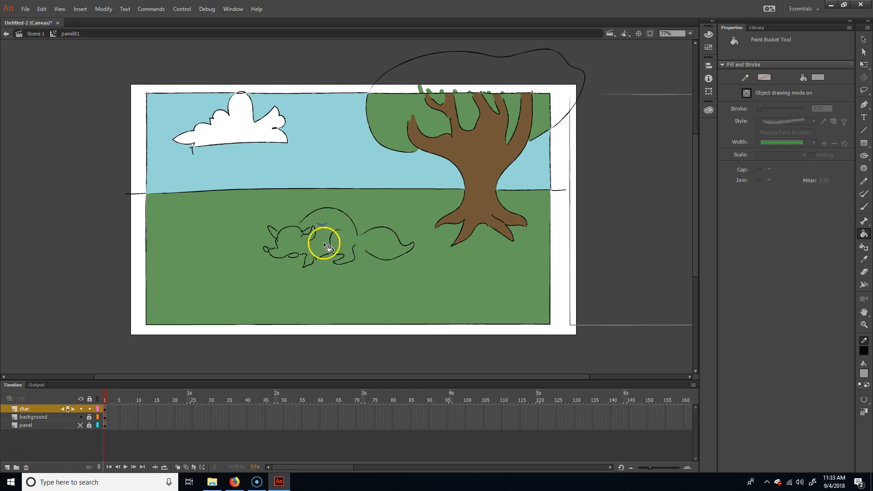
# Step: Close the gaps in the fox's outline at the ears, jaw, chest and tail base with grey Brush strokes at size 12
pyautogui.press('b')
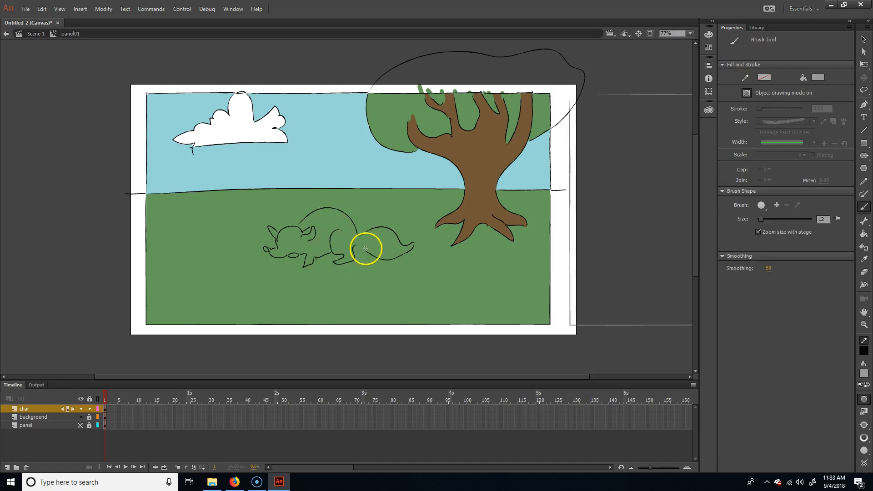
pyautogui.moveTo(358, 246); pyautogui.dragTo(363, 236)
pyautogui.moveTo(274, 232)
pyautogui.mouseDown()
pyautogui.moveTo(270, 250)
pyautogui.moveTo(298, 253)
pyautogui.moveTo(284, 253)
pyautogui.mouseUp()
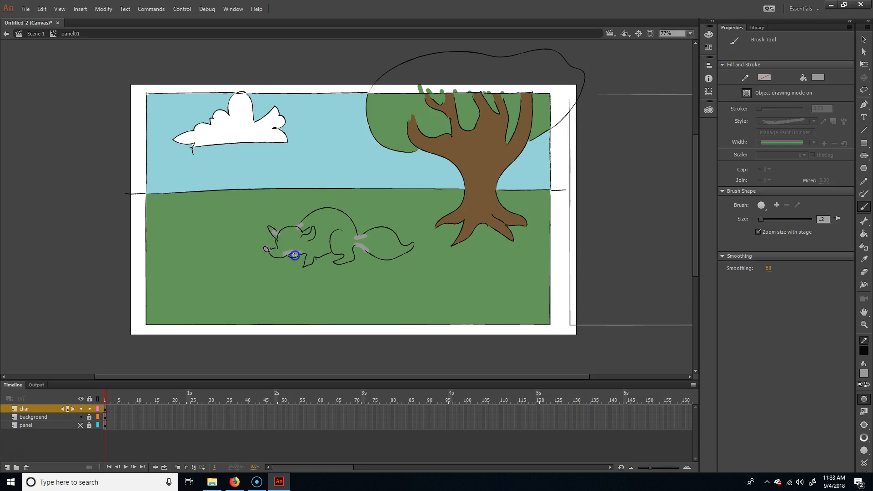
pyautogui.moveTo(308, 257); pyautogui.dragTo(318, 255)
pyautogui.moveTo(369, 245); pyautogui.dragTo(383, 243)
# Step: Fill the fox's tail, body, head, ear and legs with grey, and draw its eye with the black Paint Brush
pyautogui.press('k')
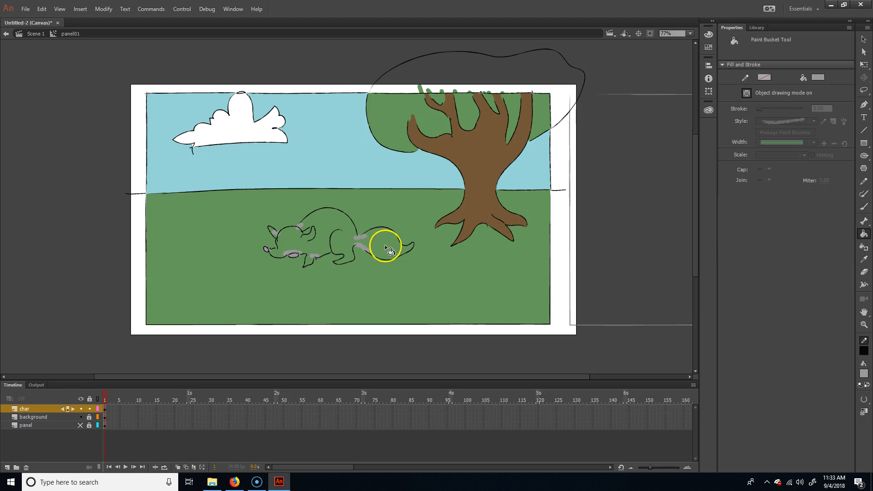
pyautogui.click(295, 238)
pyautogui.click(269, 230)
pyautogui.click(309, 261)
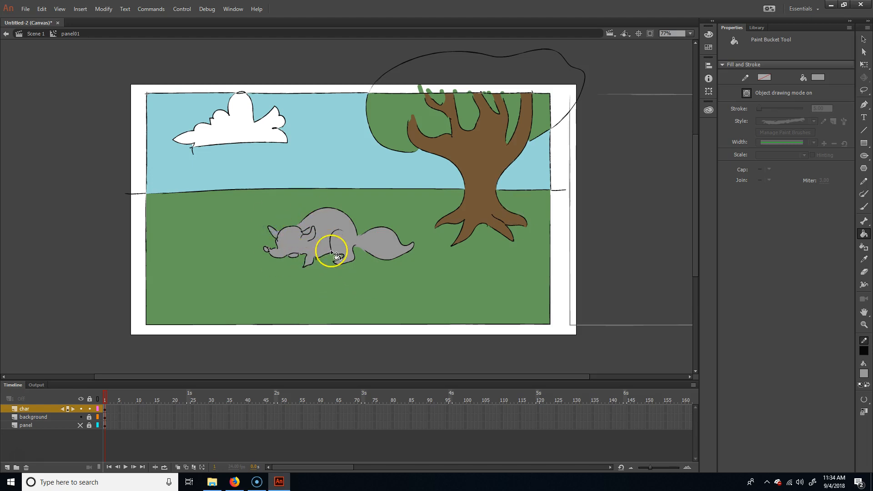
pyautogui.press('y')
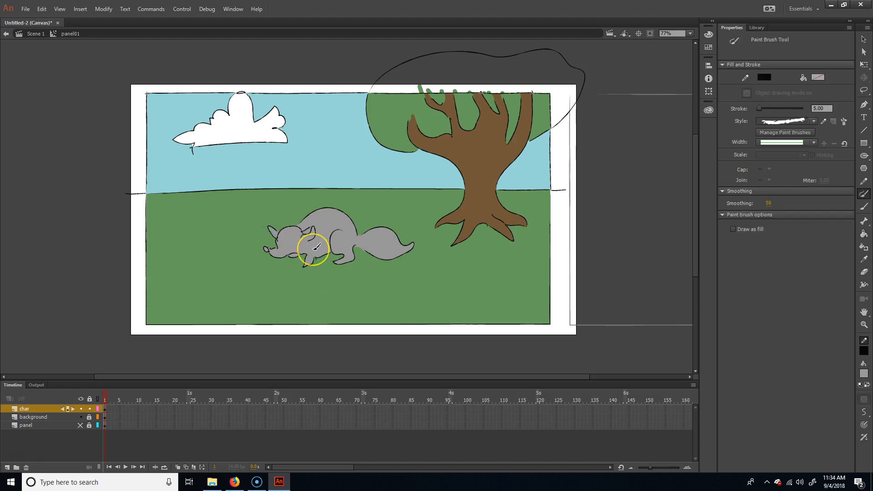
pyautogui.moveTo(286, 239)
pyautogui.mouseDown()
pyautogui.moveTo(246, 264)
pyautogui.moveTo(313, 229)
pyautogui.mouseUp()
# Step: Select the whole fox on the char layer, including its outline, fills and eye
pyautogui.press('v')
pyautogui.click(337, 285)
pyautogui.moveTo(218, 296); pyautogui.dragTo(424, 187)
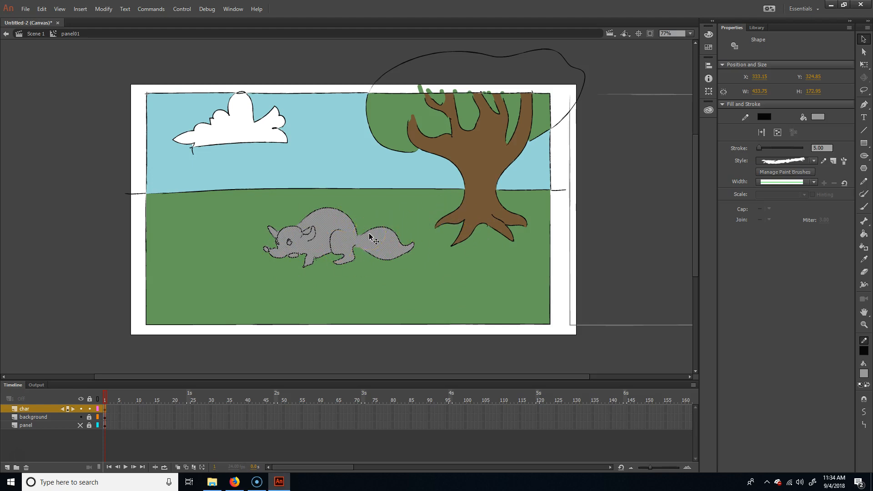
# Step: Convert the selected grey raccoon artwork into a Button symbol named raccoon_btn
pyautogui.click(105, 9)
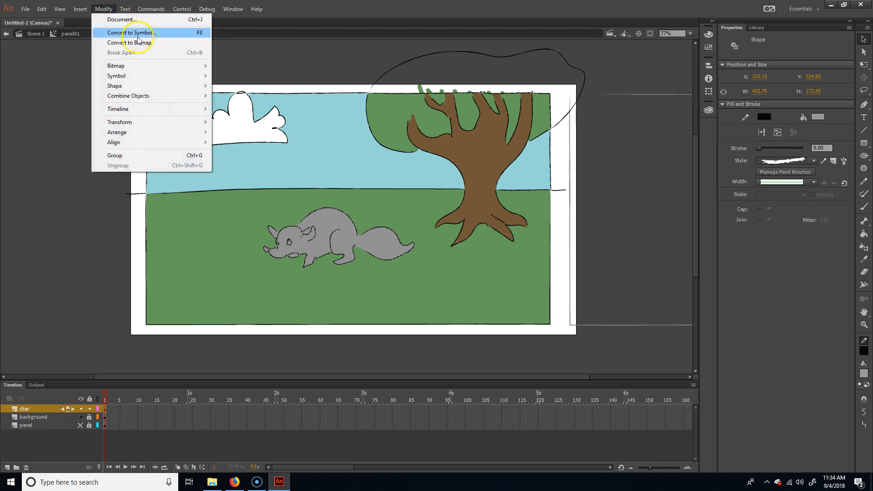
pyautogui.click(136, 32)
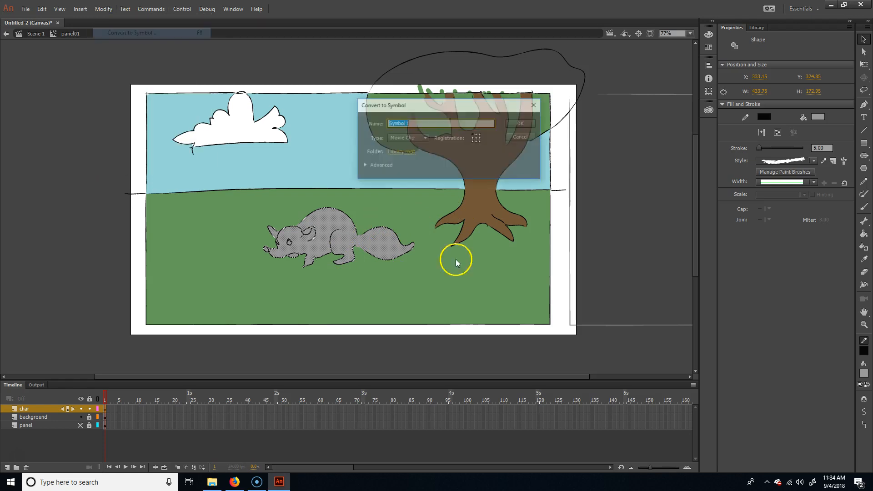
pyautogui.click(421, 138)
pyautogui.click(422, 157)
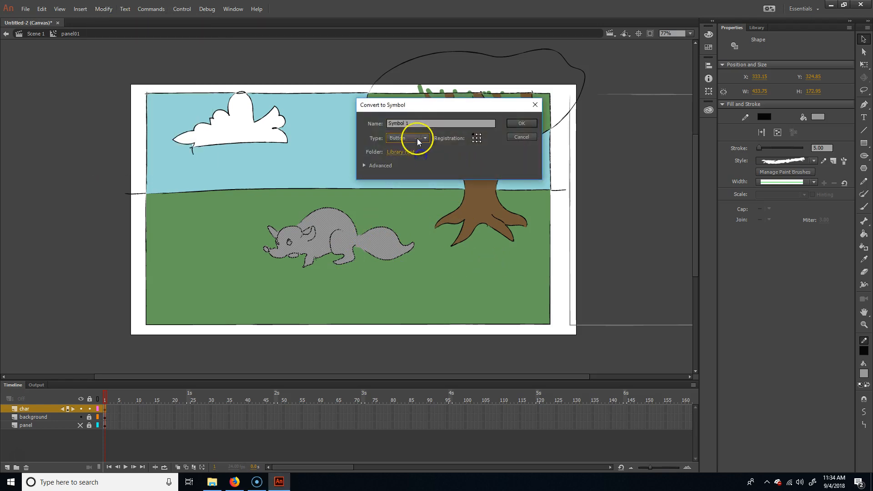
pyautogui.doubleClick(423, 124)
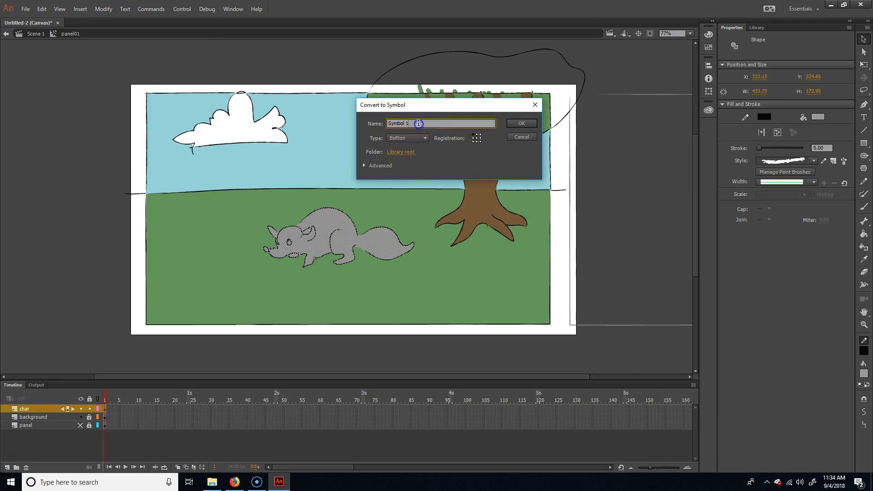
pyautogui.write('raccoon_btn')
pyautogui.press('Return')
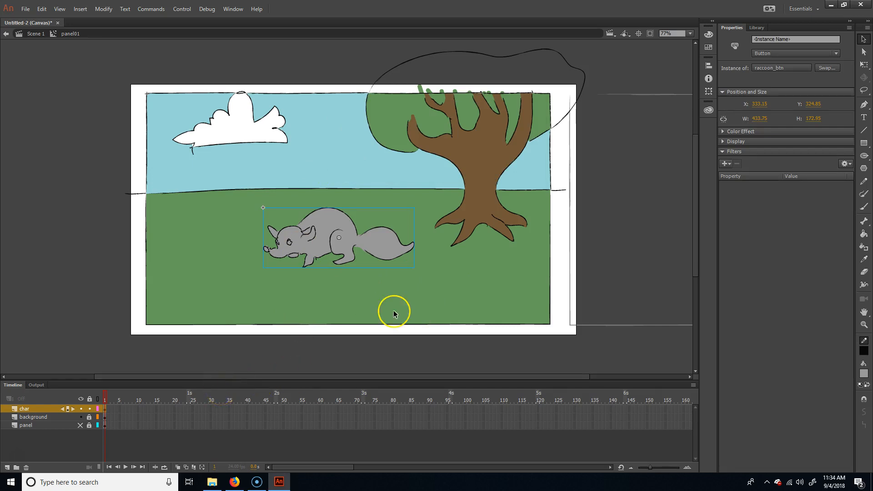
# Step: Save the document to the Desktop as crappyRaccoon in Animate Document format
pyautogui.hotkey('ctrl', 's')
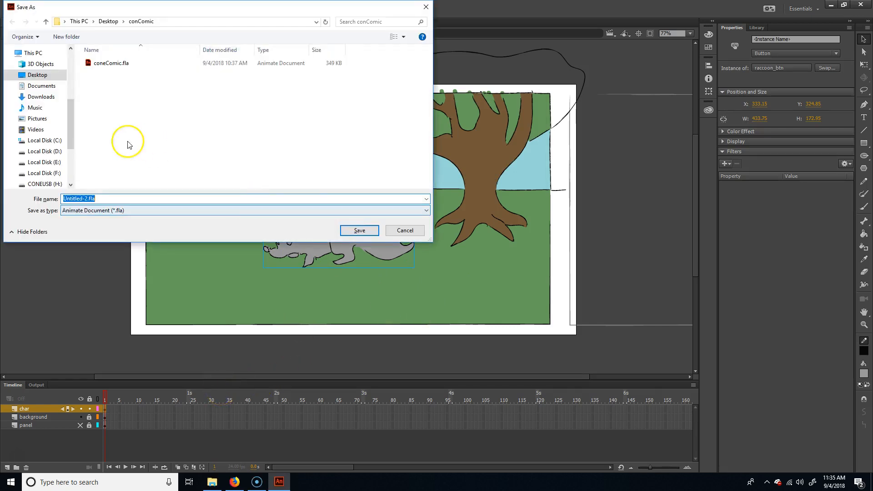
pyautogui.click(40, 75)
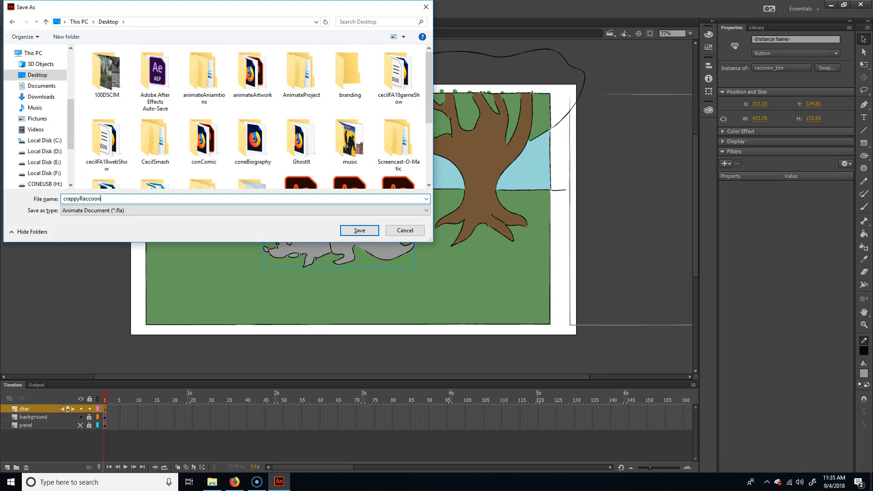
pyautogui.press('Return')
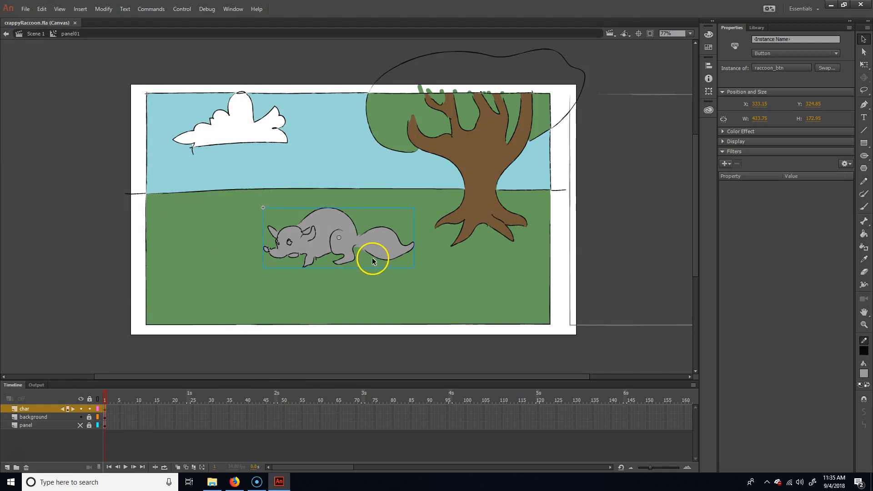
# Step: Unlock the background layer, hide the char layer and open the background01 symbol for editing
pyautogui.click(479, 257)
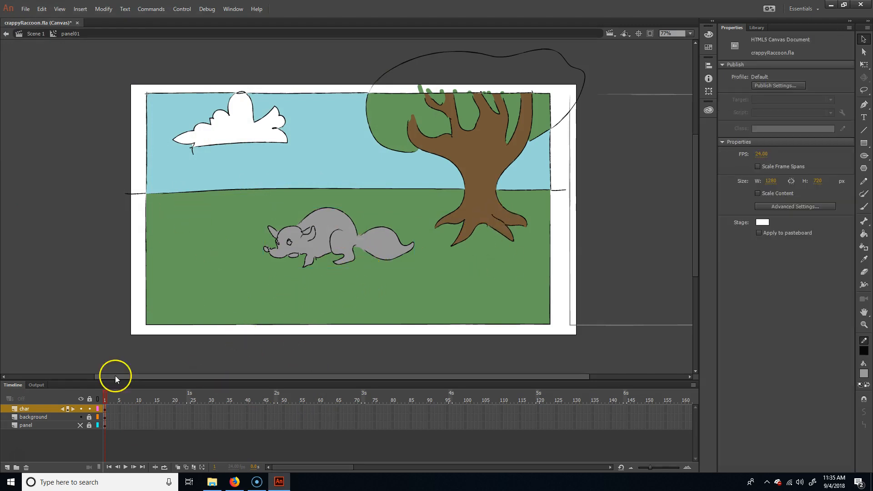
pyautogui.click(89, 417)
pyautogui.click(81, 409)
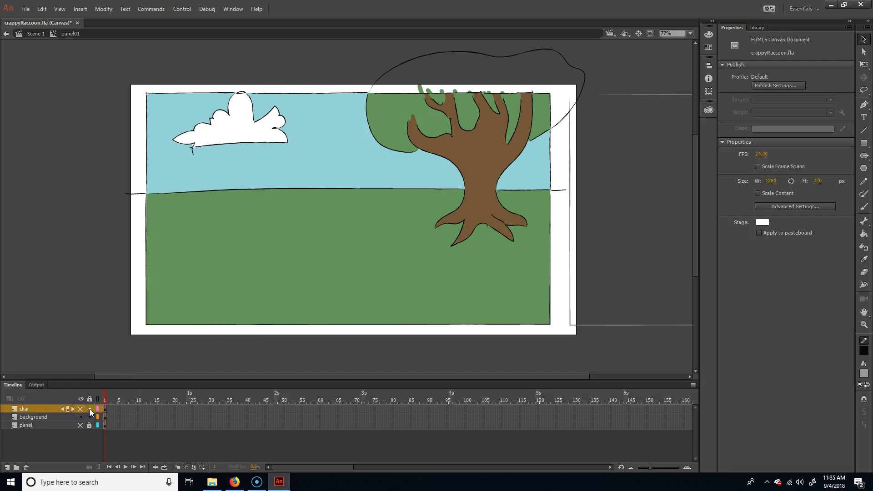
pyautogui.click(42, 417)
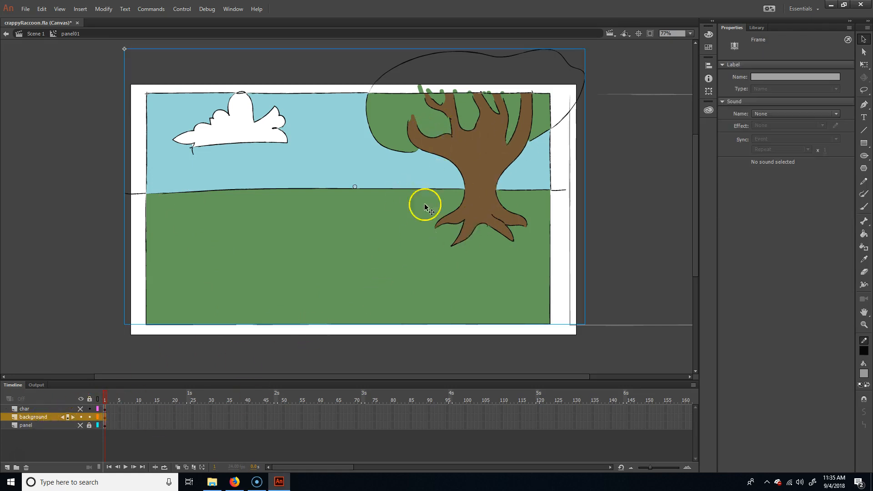
pyautogui.doubleClick(425, 266)
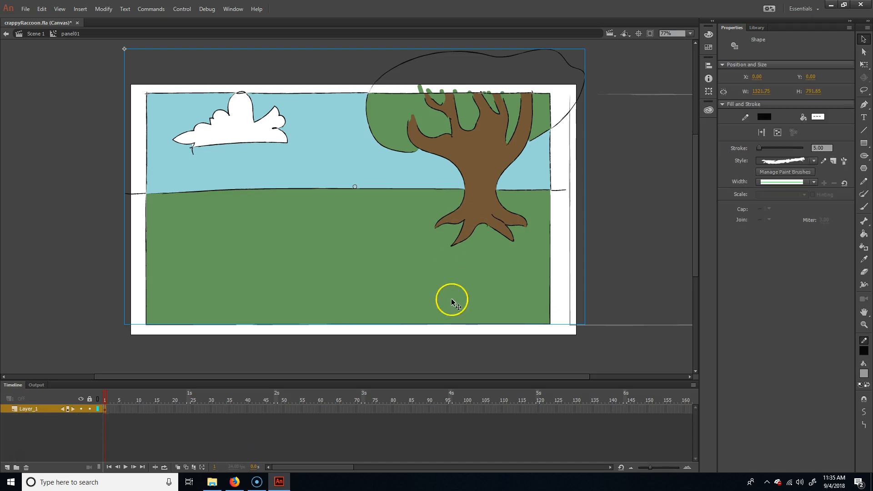
pyautogui.hotkey('ctrl', 'a')
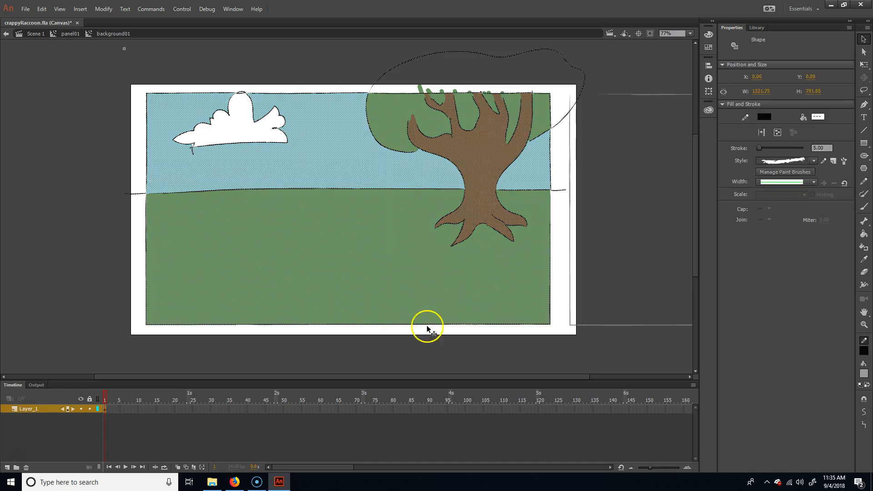
pyautogui.click(500, 273)
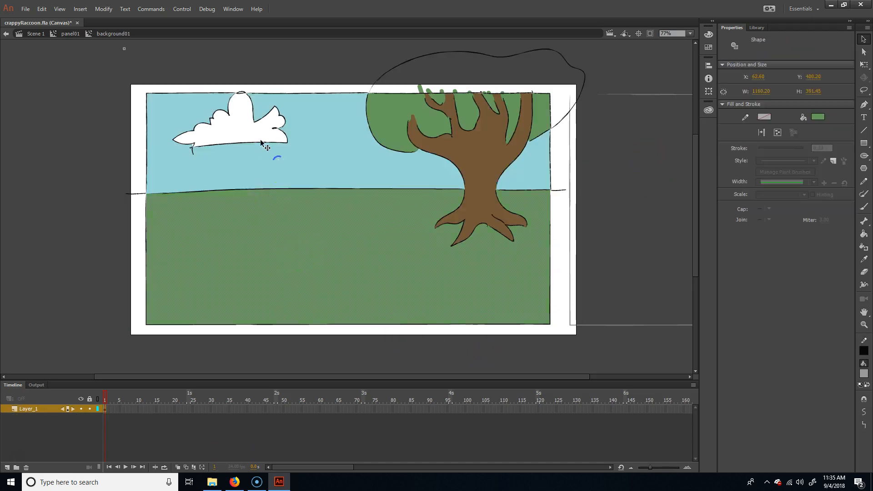
pyautogui.click(275, 159)
pyautogui.click(652, 227)
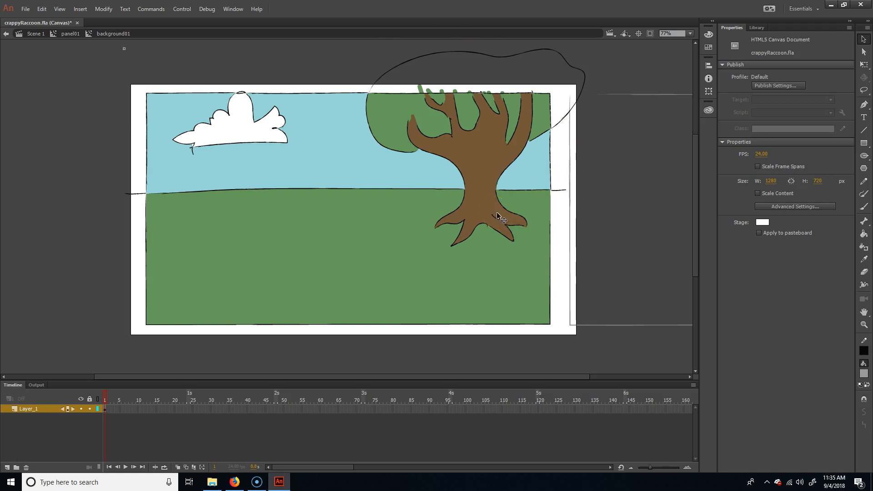
# Step: Select the tree's trunk, outline and green foliage areas and convert them into a Movie Clip symbol named treeBackground01
pyautogui.click(482, 169)
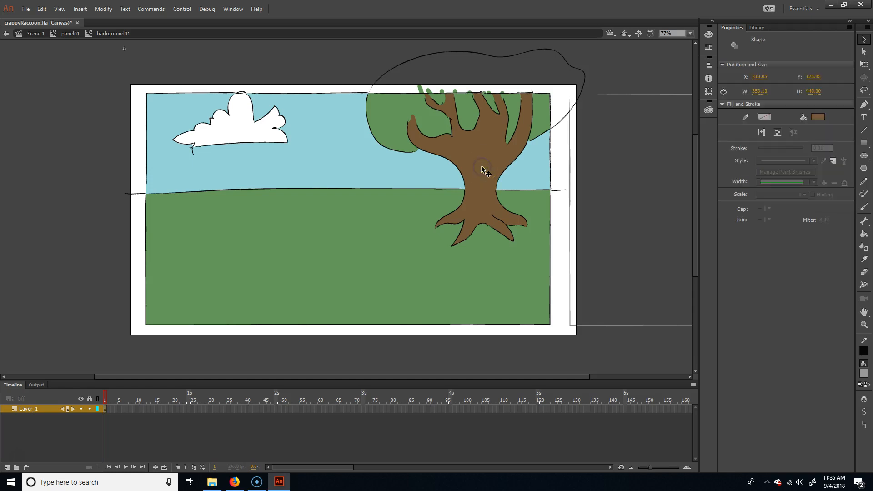
pyautogui.click(482, 169)
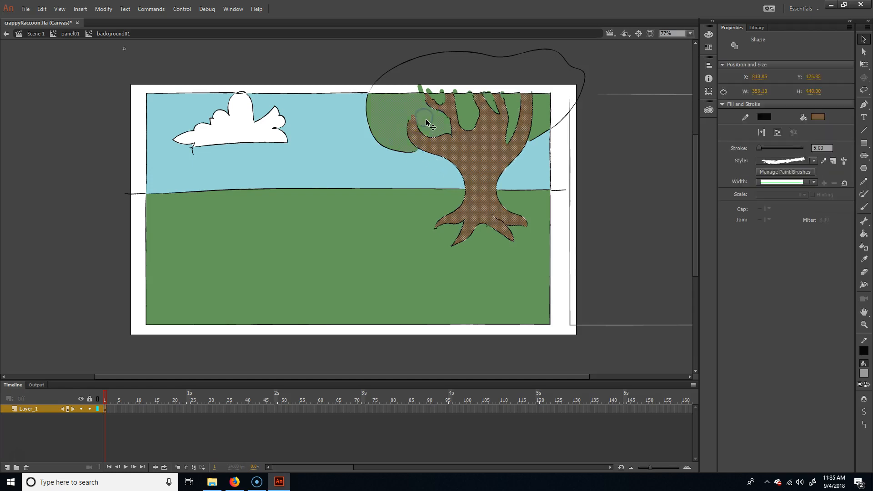
pyautogui.keyDown('shift'); pyautogui.click(514, 105); pyautogui.keyUp('shift')
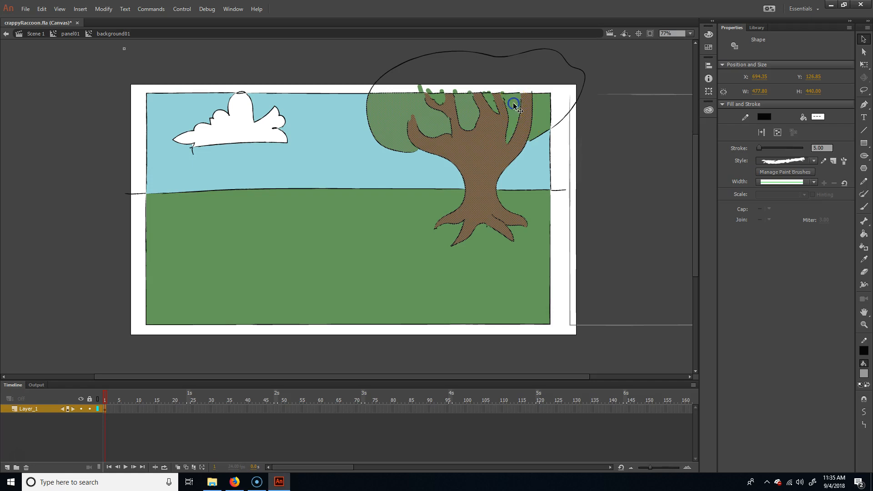
pyautogui.keyDown('shift'); pyautogui.click(543, 111); pyautogui.keyUp('shift')
pyautogui.keyDown('shift'); pyautogui.click(381, 89); pyautogui.keyUp('shift')
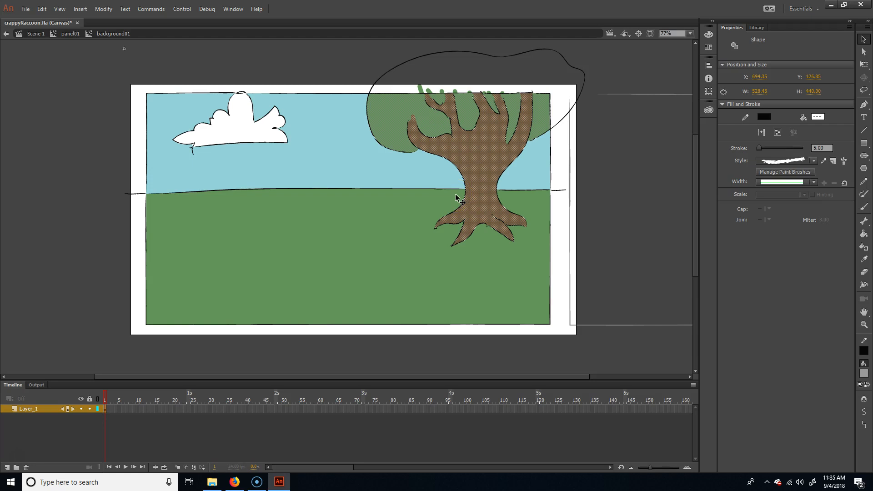
pyautogui.press('F8')
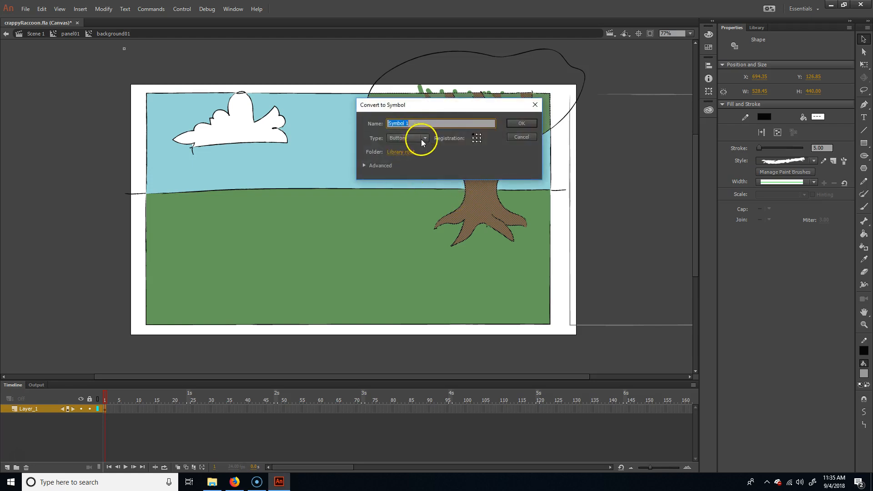
pyautogui.click(418, 138)
pyautogui.click(413, 146)
pyautogui.click(418, 121)
pyautogui.write('treeBackground01')
pyautogui.press('Return')
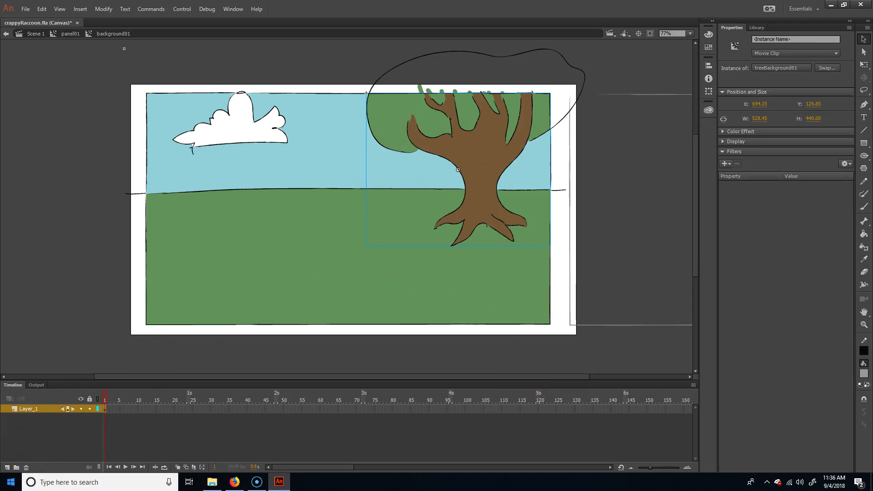
# Step: Add a new layer above Layer_1 and cut the tree symbol out of the original layer
pyautogui.click(7, 467)
pyautogui.click(467, 155)
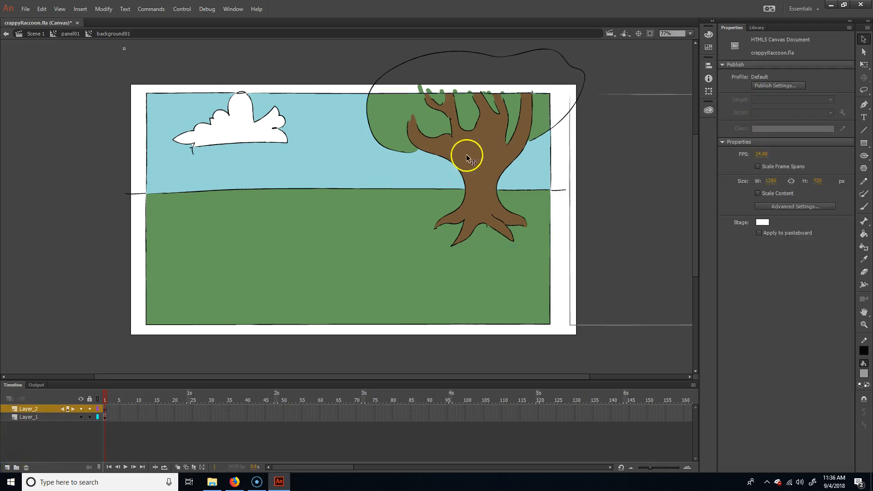
pyautogui.hotkey('ctrl', 'x')
pyautogui.click(234, 297)
# Step: Rename Layer_1 as background and Layer_2 as tree
pyautogui.click(27, 409)
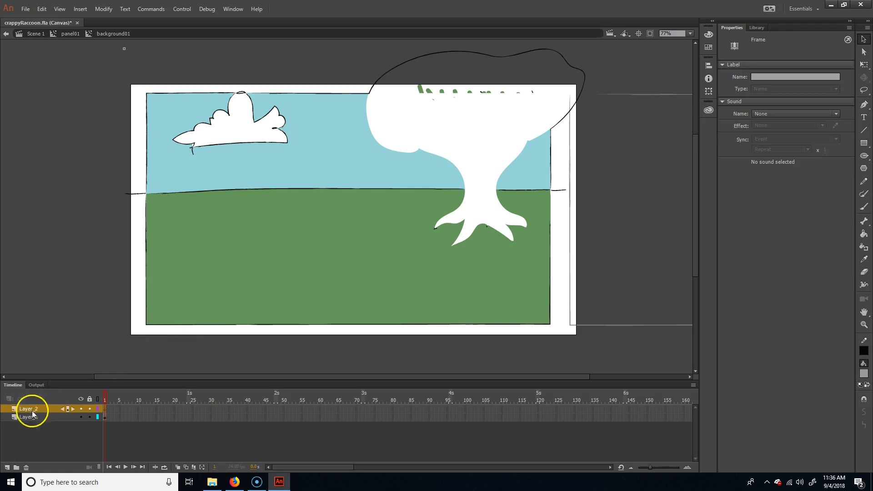
pyautogui.click(32, 414)
pyautogui.doubleClick(33, 416)
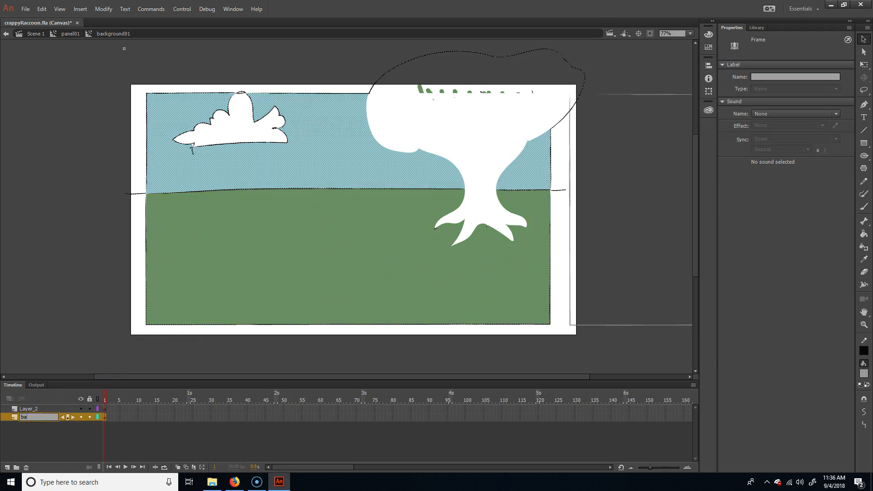
pyautogui.write('background')
pyautogui.press('Return')
pyautogui.click(43, 409)
pyautogui.doubleClick(33, 409)
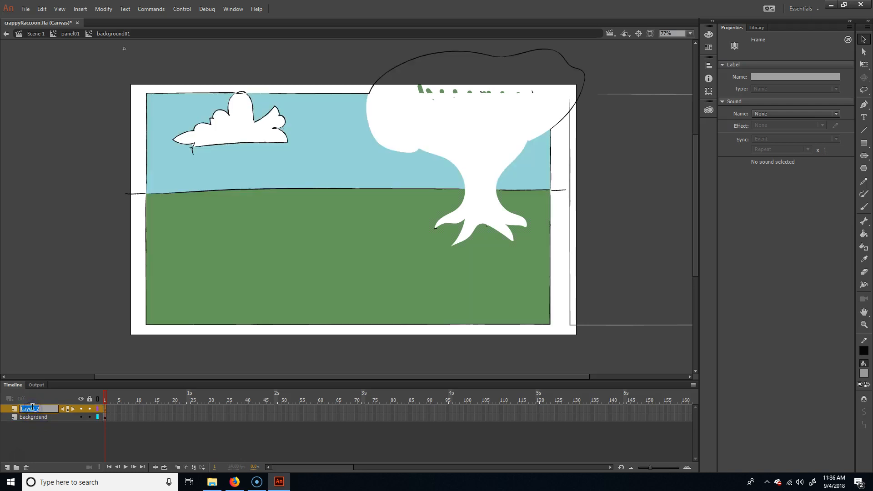
pyautogui.write('tree')
pyautogui.press('Return')
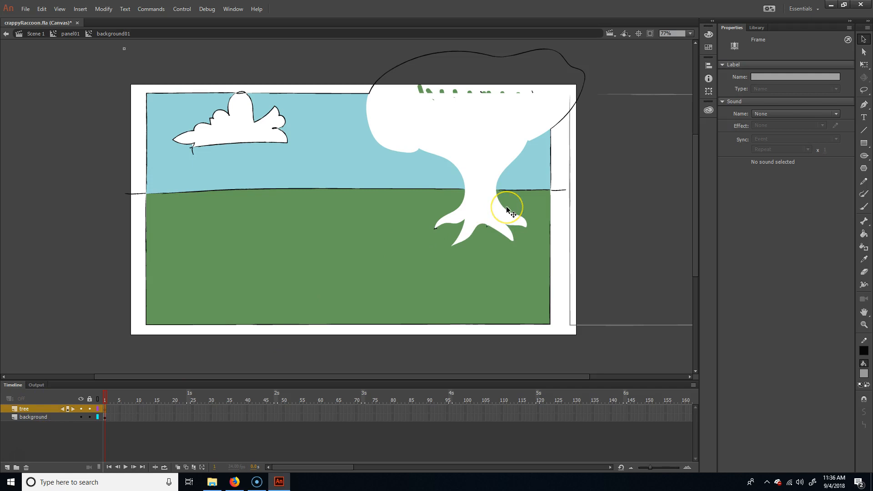
# Step: Paste the tree symbol onto the tree layer and move it aside, away from the tree-shaped gap
pyautogui.hotkey('ctrl', 'v')
pyautogui.moveTo(387, 195); pyautogui.dragTo(273, 192)
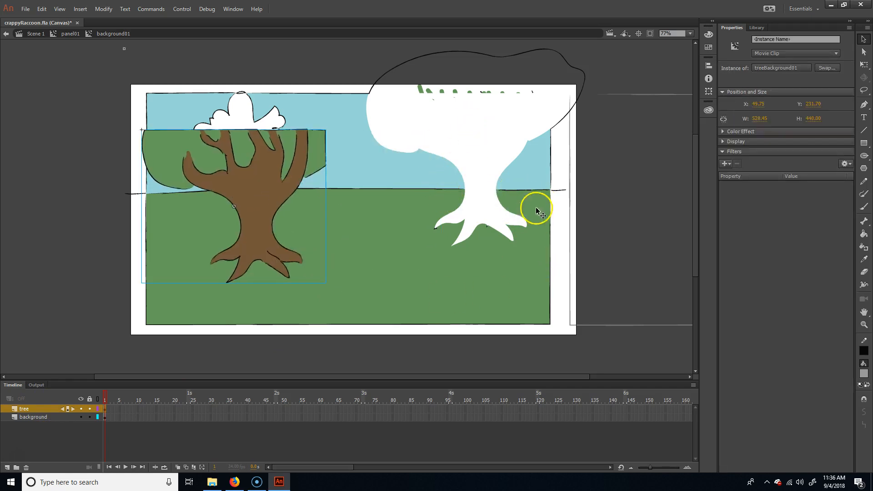
# Step: Redraw the horizon, upper edge and right edge across the tree-shaped gap with black Paint Brush strokes
pyautogui.press('o')
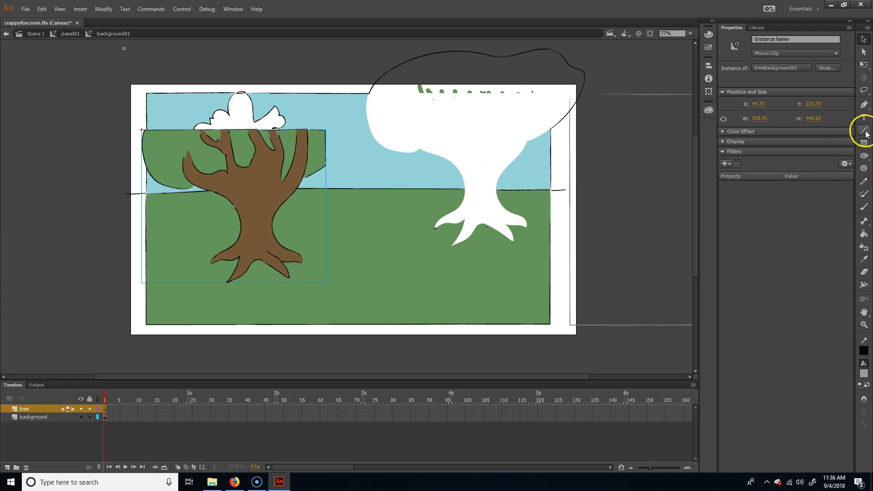
pyautogui.click(864, 193)
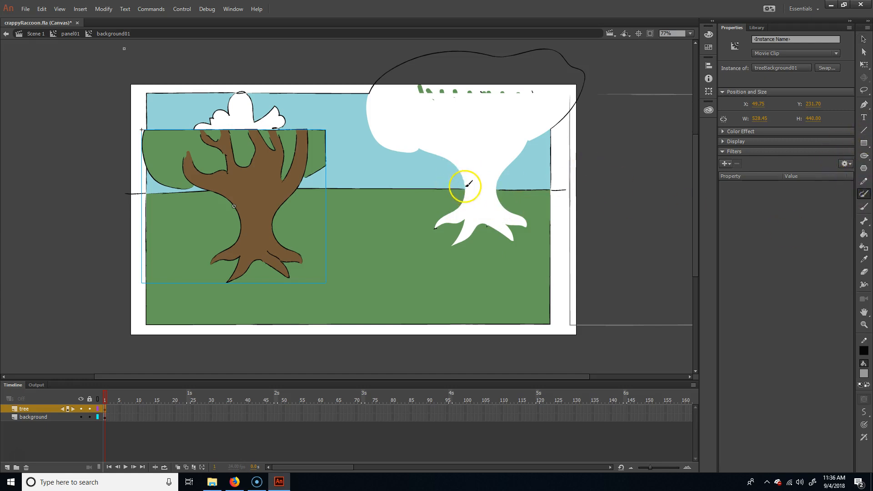
pyautogui.moveTo(464, 189); pyautogui.dragTo(502, 189)
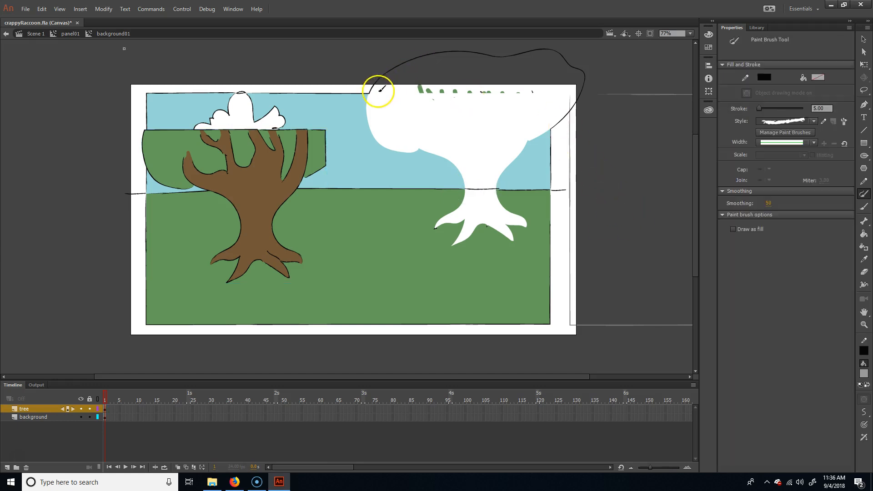
pyautogui.moveTo(367, 94); pyautogui.dragTo(540, 92)
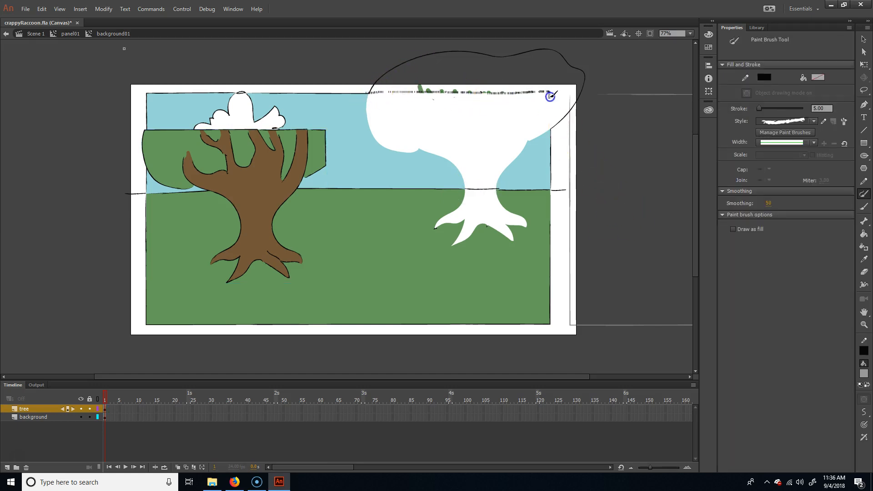
pyautogui.moveTo(552, 126); pyautogui.dragTo(553, 129)
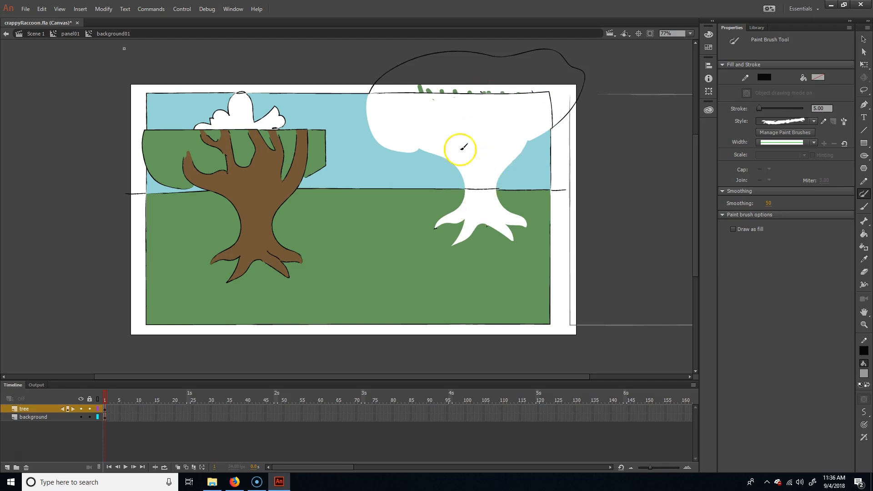
# Step: Sample the sky's light blue as the Paint Bucket fill colour
pyautogui.press('i')
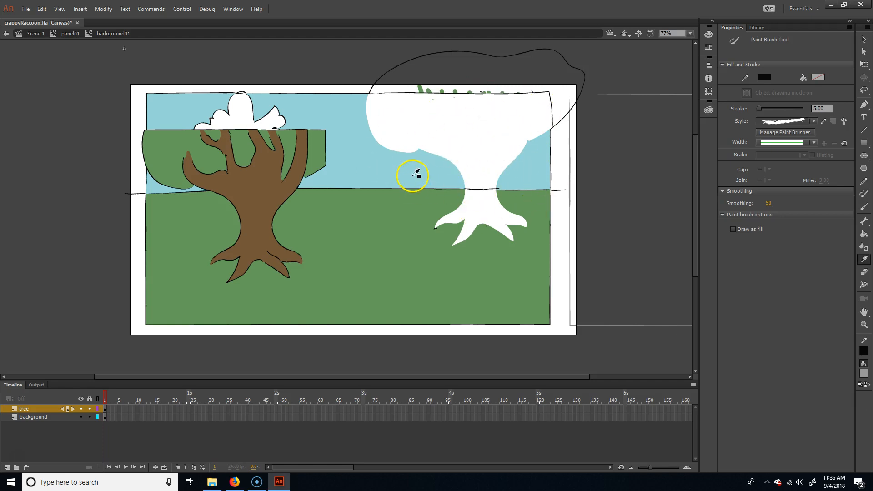
pyautogui.click(422, 162)
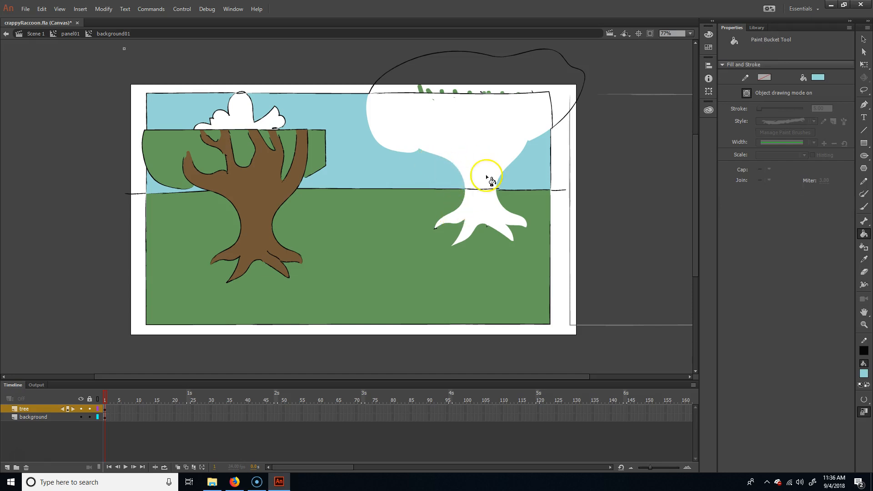
# Step: Break apart the sky, ground and outline shapes around the tree-shaped gap
pyautogui.press('v')
pyautogui.moveTo(432, 184)
pyautogui.mouseDown()
pyautogui.moveTo(624, 60)
pyautogui.moveTo(406, 217)
pyautogui.moveTo(332, 243)
pyautogui.mouseUp()
pyautogui.hotkey('ctrl', 'z')
pyautogui.click(107, 10)
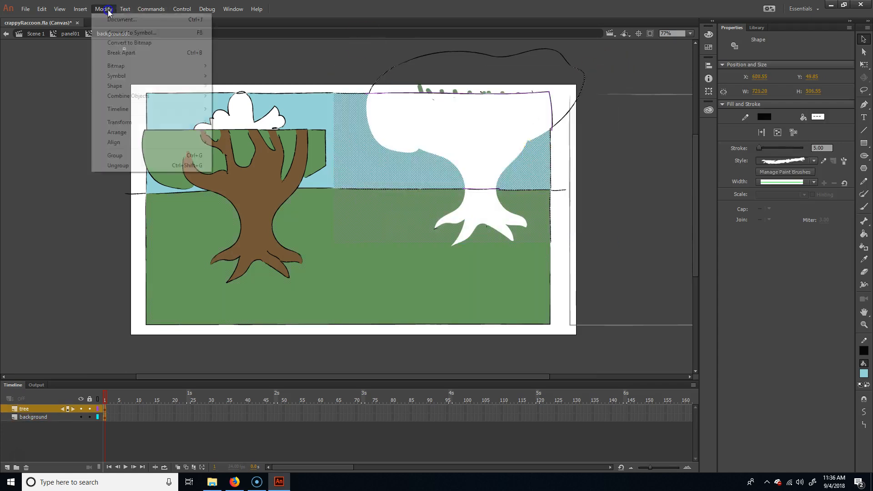
pyautogui.click(136, 53)
pyautogui.click(623, 195)
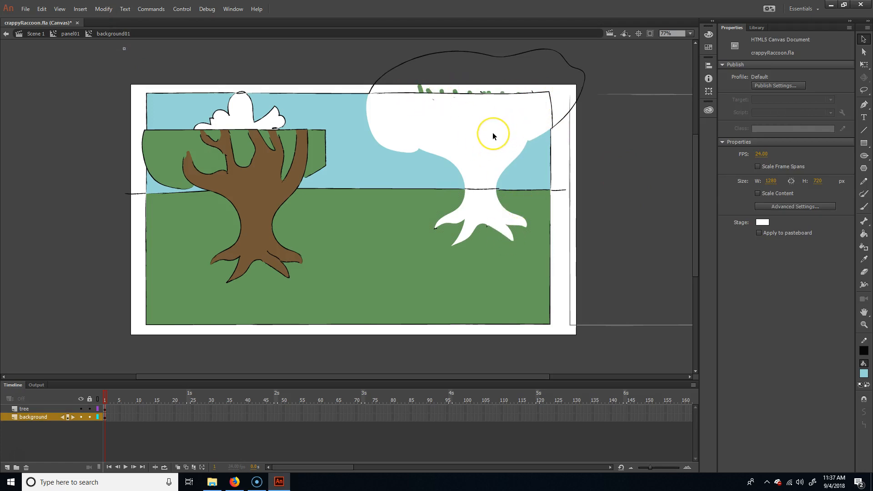
# Step: Fill the white tree-shaped gap with the sky's light blue using the Paint Bucket
pyautogui.press('k')
pyautogui.click(489, 163)
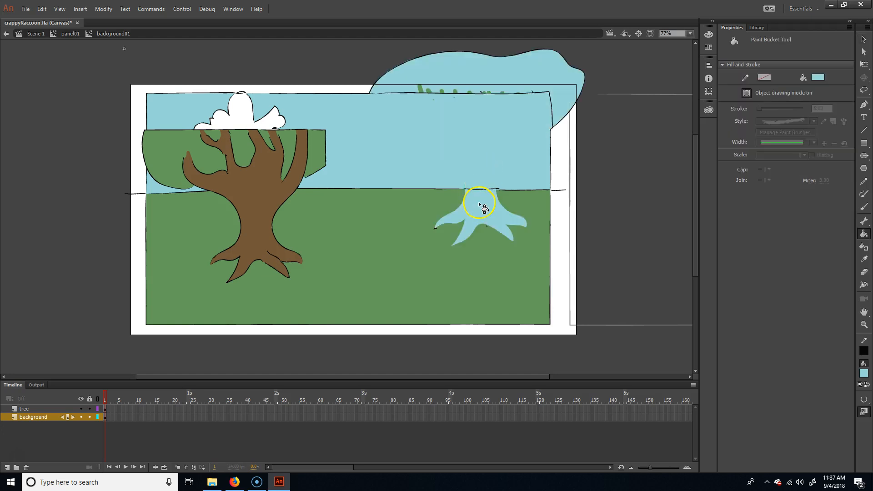
pyautogui.click(863, 412)
pyautogui.click(833, 428)
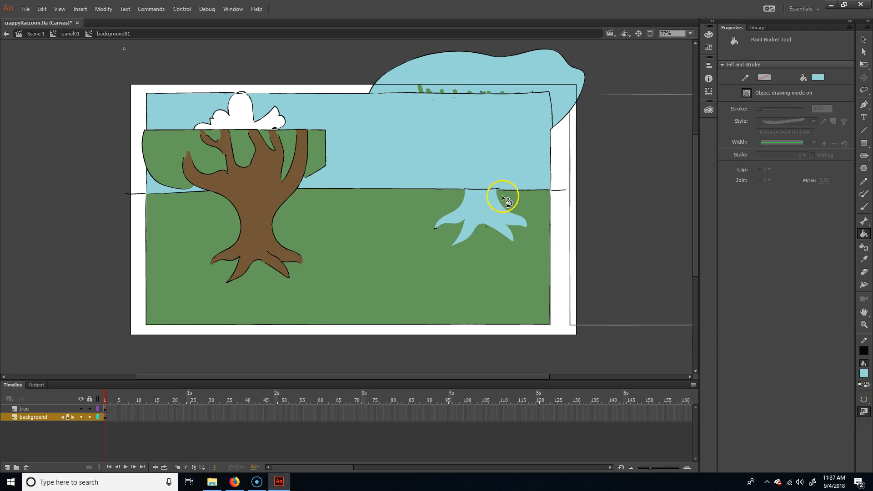
# Step: Sample the ground's green as the fill colour
pyautogui.press('i')
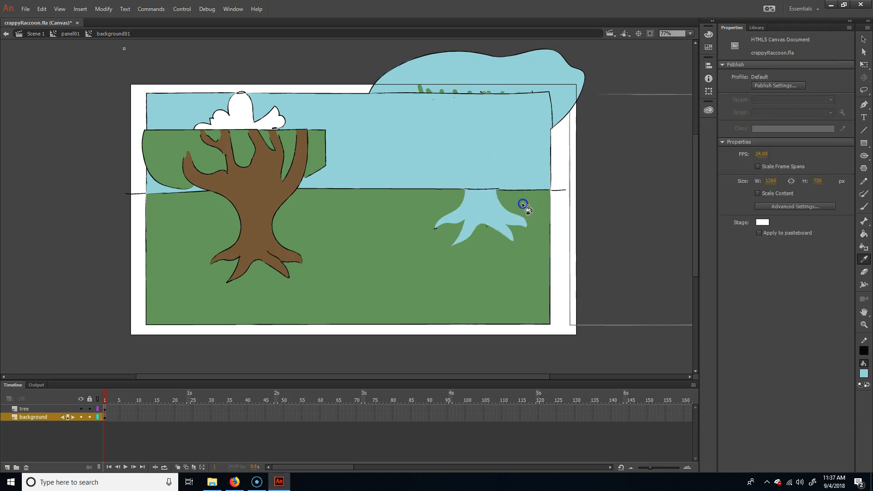
pyautogui.click(523, 205)
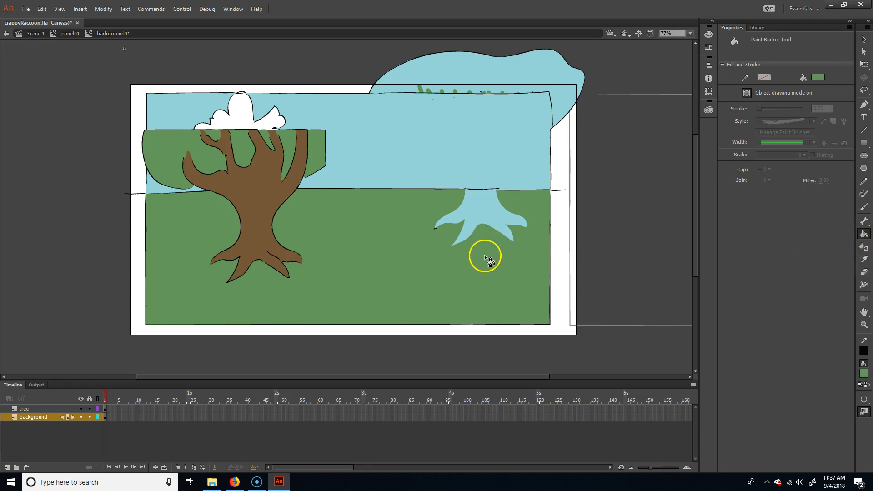
pyautogui.press('b')
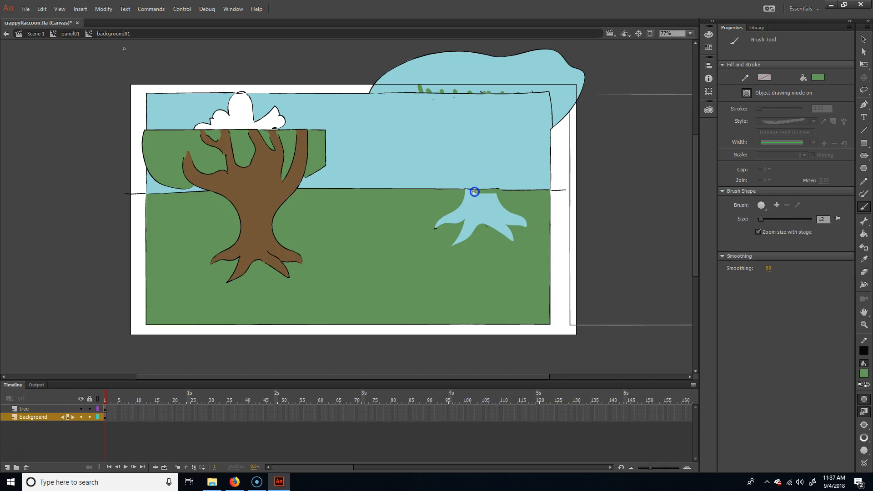
pyautogui.hotkey('ctrl', 'z')
pyautogui.press('k')
pyautogui.click(483, 211)
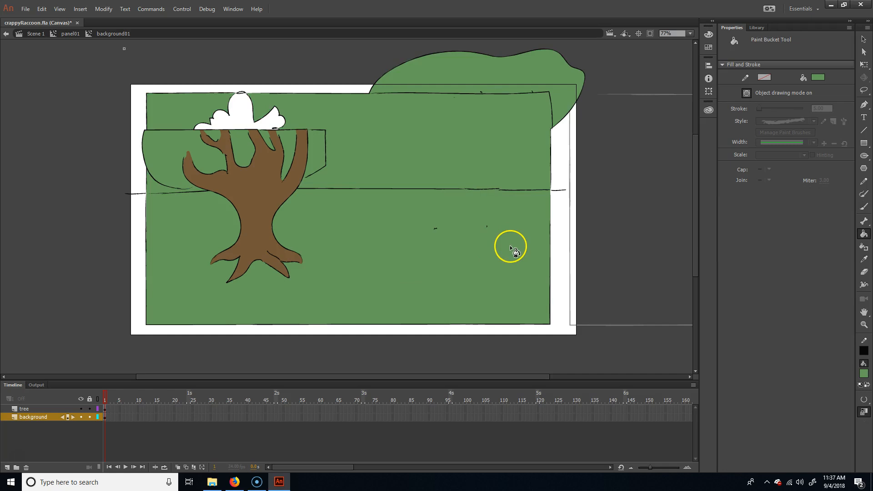
pyautogui.hotkey('ctrl', 'z')
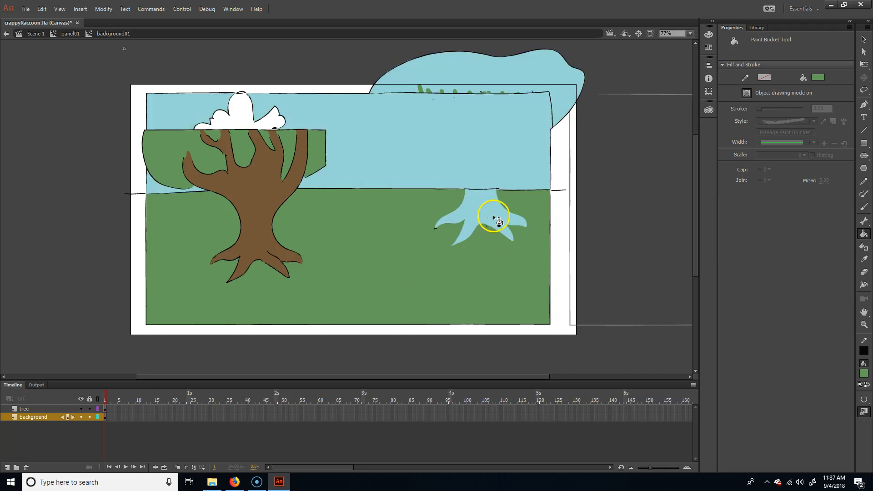
# Step: Switch to the Brush tool with the green fill and enlarge the brush to size 29
pyautogui.press('b')
pyautogui.press(']')
pyautogui.press(']')
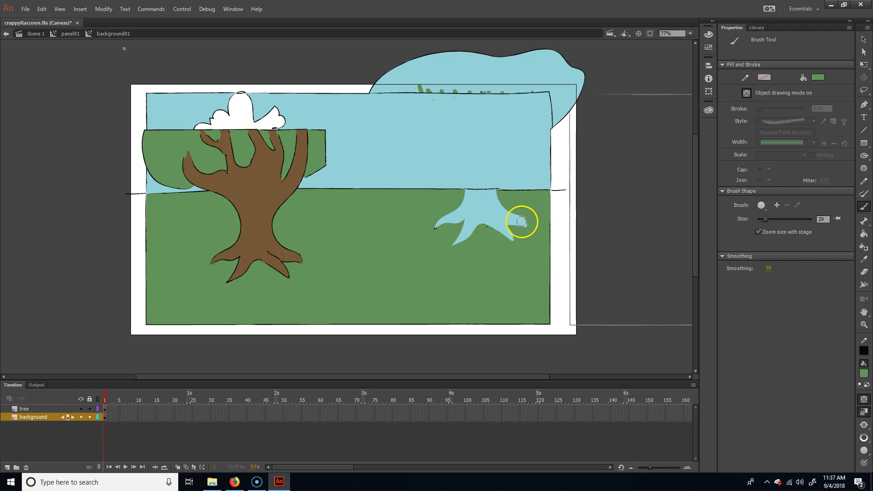
pyautogui.moveTo(522, 221)
pyautogui.mouseDown()
pyautogui.moveTo(494, 243)
pyautogui.moveTo(529, 214)
pyautogui.moveTo(514, 244)
pyautogui.mouseUp()
pyautogui.moveTo(460, 243)
pyautogui.mouseDown()
pyautogui.moveTo(511, 219)
pyautogui.moveTo(434, 225)
pyautogui.moveTo(470, 229)
pyautogui.moveTo(512, 212)
pyautogui.moveTo(437, 217)
pyautogui.moveTo(499, 202)
pyautogui.moveTo(454, 197)
pyautogui.moveTo(475, 195)
pyautogui.mouseUp()
pyautogui.hotkey('ctrl', 'z')
pyautogui.hotkey('ctrl', 'z')
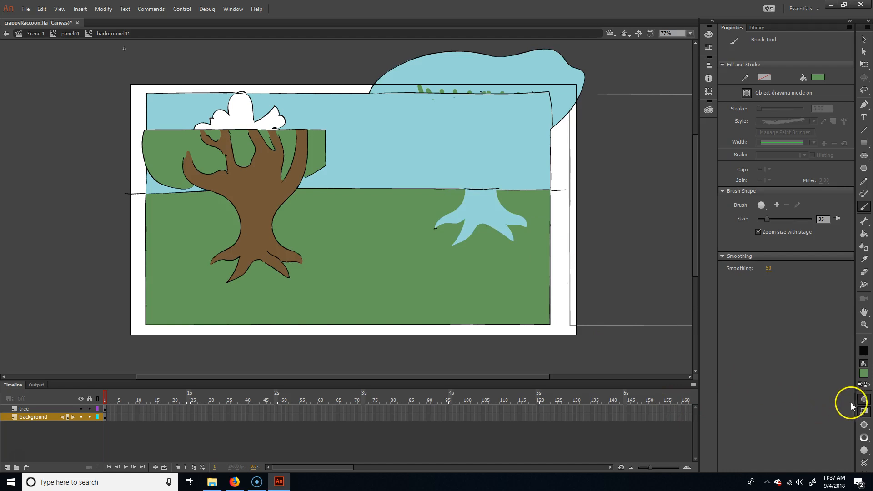
# Step: Set the brush mode to Paint Normal and paint green over the blue trunk and root shape below the horizon
pyautogui.click(863, 425)
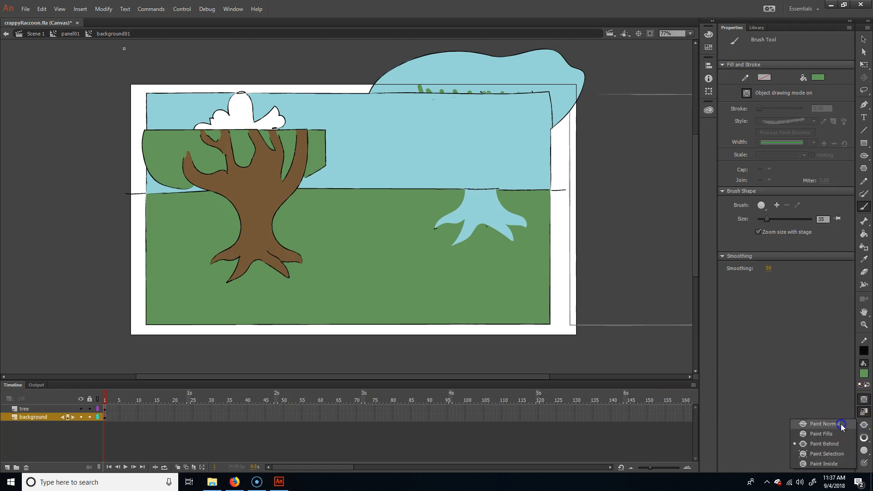
pyautogui.click(840, 424)
pyautogui.moveTo(499, 195)
pyautogui.mouseDown()
pyautogui.moveTo(457, 201)
pyautogui.moveTo(509, 204)
pyautogui.moveTo(428, 218)
pyautogui.moveTo(513, 214)
pyautogui.moveTo(425, 233)
pyautogui.moveTo(477, 223)
pyautogui.moveTo(447, 242)
pyautogui.moveTo(507, 230)
pyautogui.mouseUp()
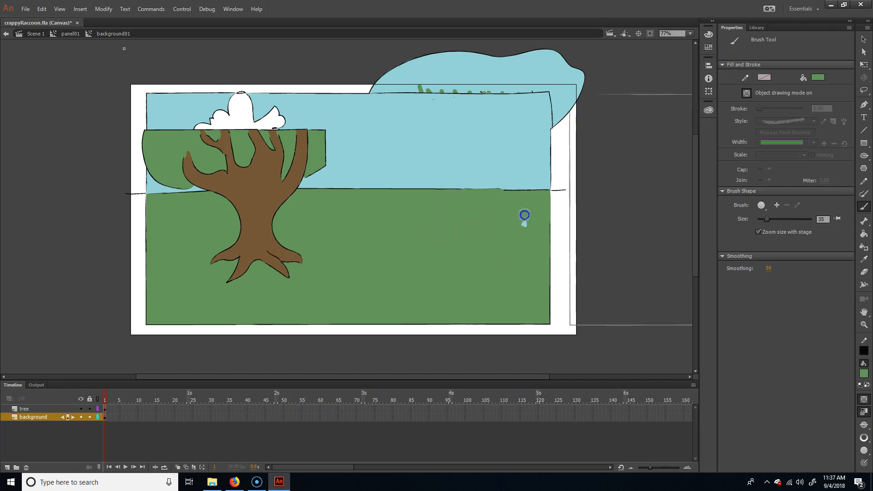
# Step: Turn object drawing mode off and set the brush mode to Paint Behind
pyautogui.click(863, 400)
pyautogui.click(863, 424)
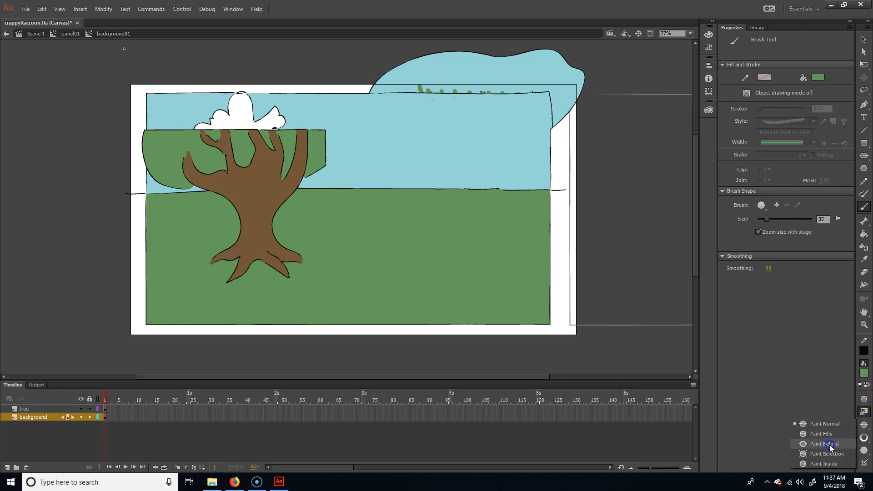
pyautogui.click(830, 446)
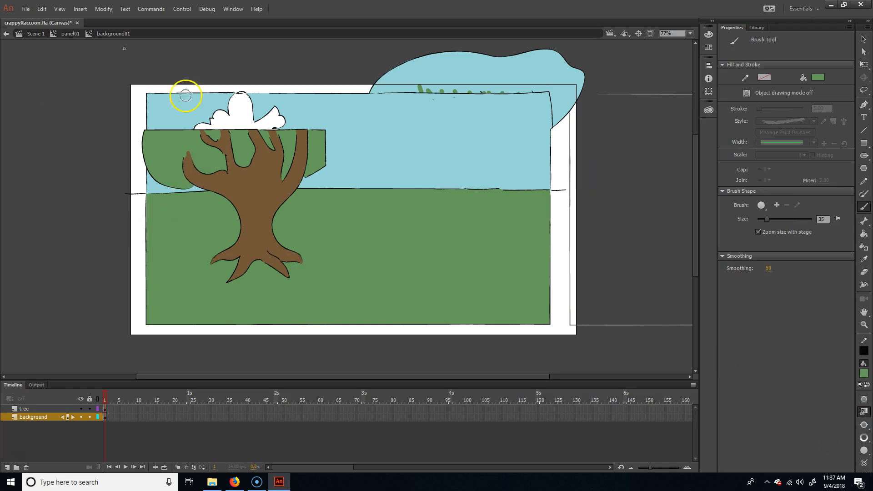
# Step: Move the tree symbol back over its original spot in the scene, at about X 687, Y 113
pyautogui.click(863, 39)
pyautogui.moveTo(248, 174); pyautogui.dragTo(476, 143)
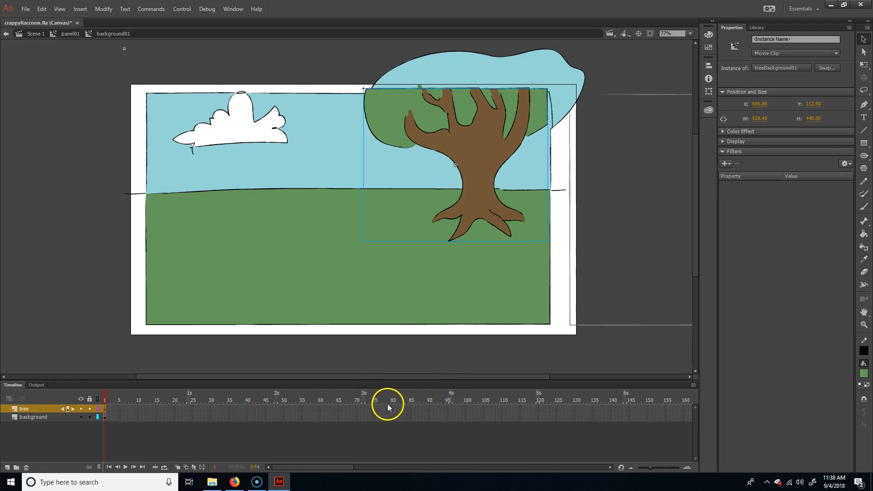
# Step: Extend the tree and background layers to frame 96 and scrub the timeline to check them
pyautogui.click(449, 409)
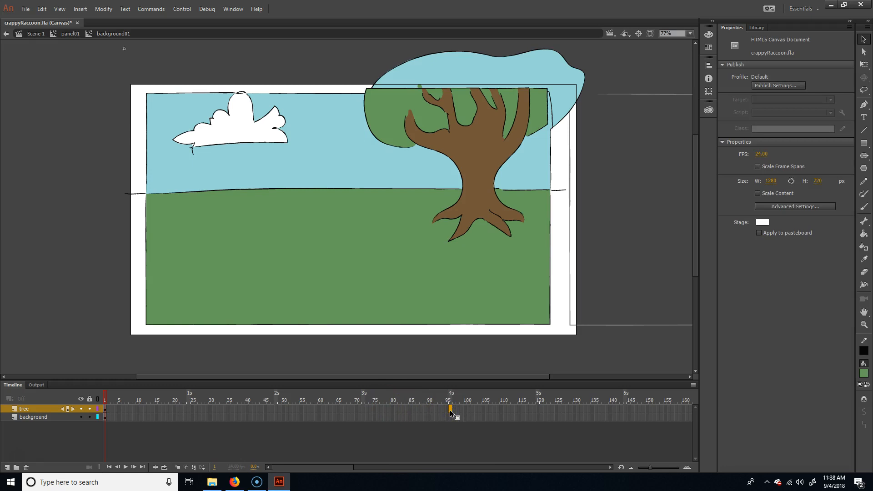
pyautogui.rightClick(450, 411)
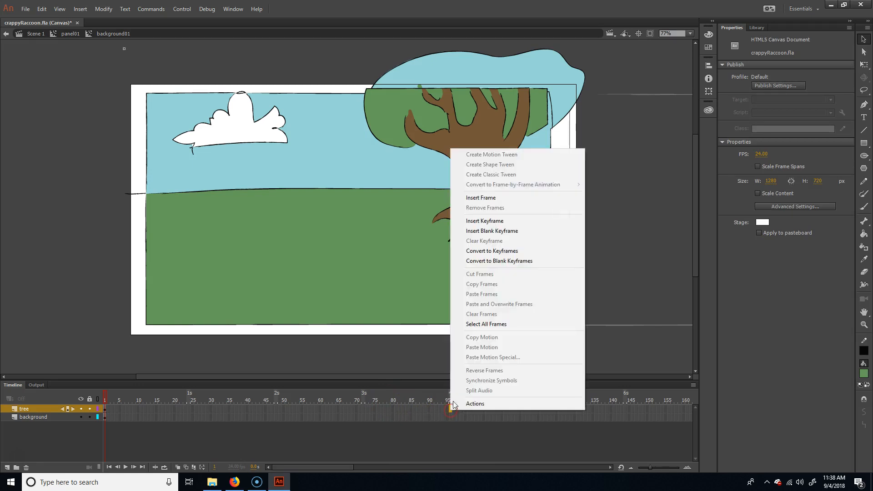
pyautogui.click(517, 199)
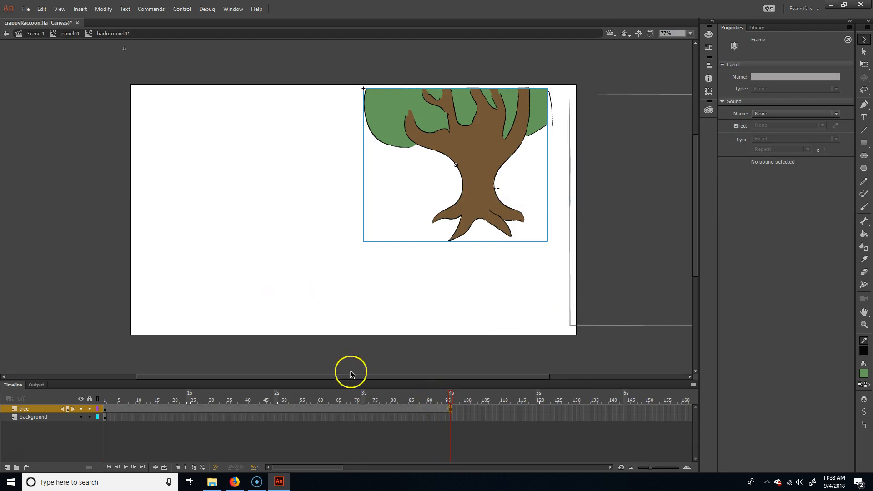
pyautogui.click(451, 417)
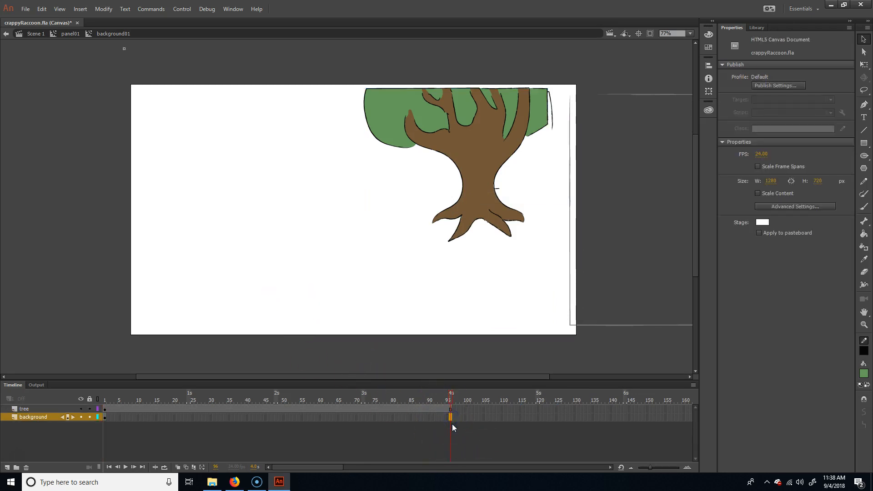
pyautogui.press('F5')
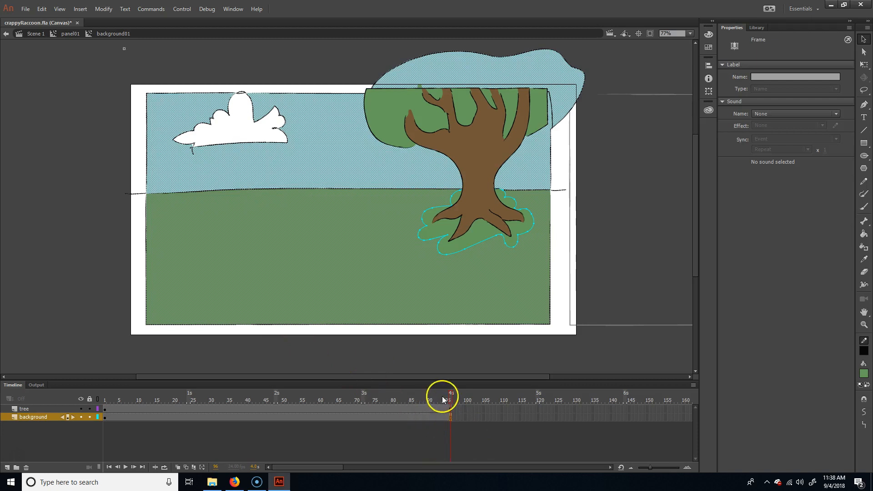
pyautogui.click(175, 397)
pyautogui.moveTo(206, 386); pyautogui.dragTo(534, 397)
pyautogui.click(367, 396)
pyautogui.click(298, 409)
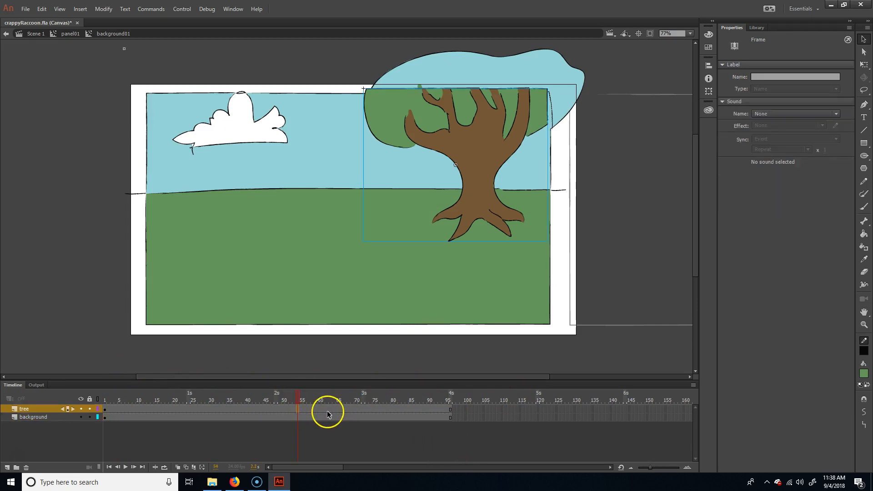
pyautogui.rightClick(329, 411)
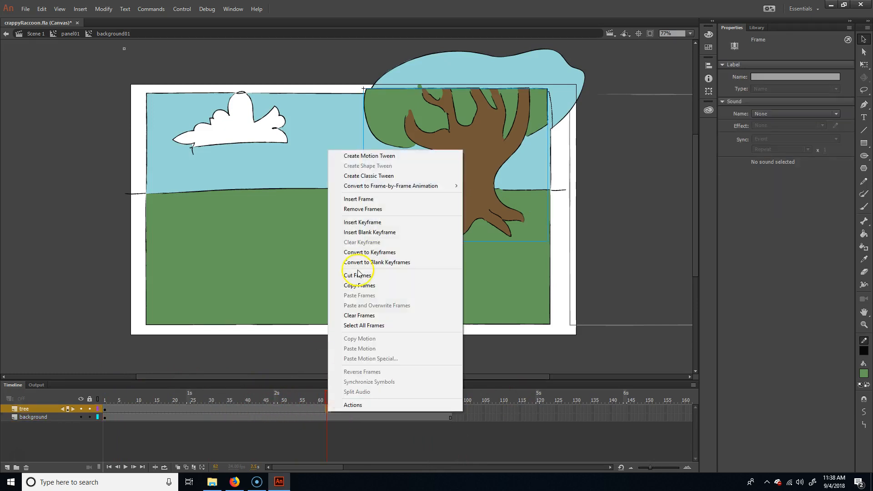
pyautogui.click(398, 156)
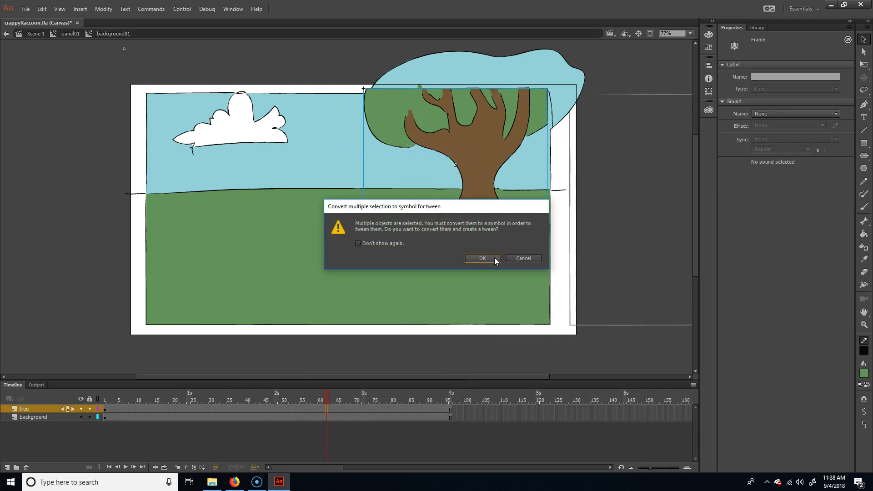
pyautogui.click(517, 258)
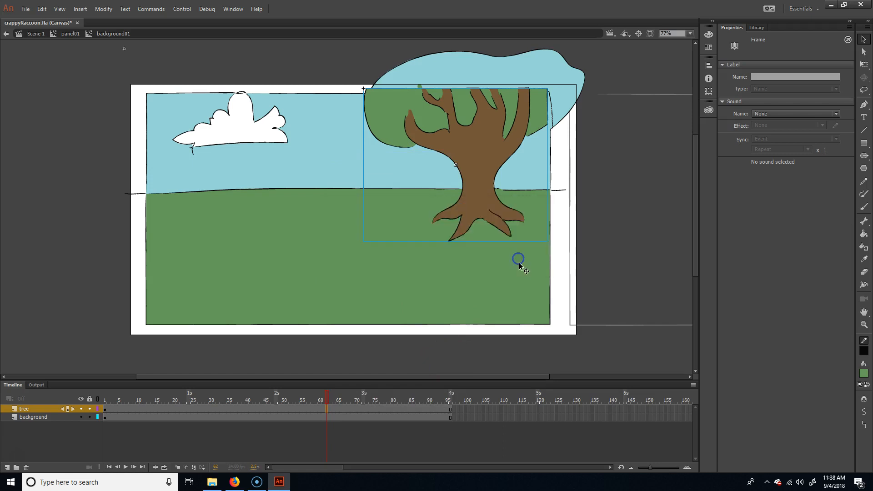
# Step: Hide the background layer and select the artwork on the tree layer
pyautogui.click(80, 417)
pyautogui.click(233, 409)
pyautogui.click(452, 204)
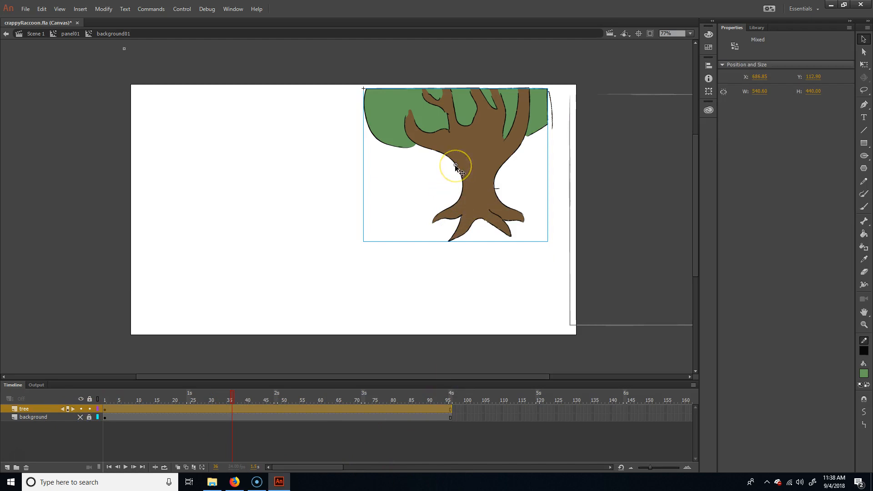
pyautogui.press('q')
pyautogui.moveTo(480, 230); pyautogui.dragTo(478, 241)
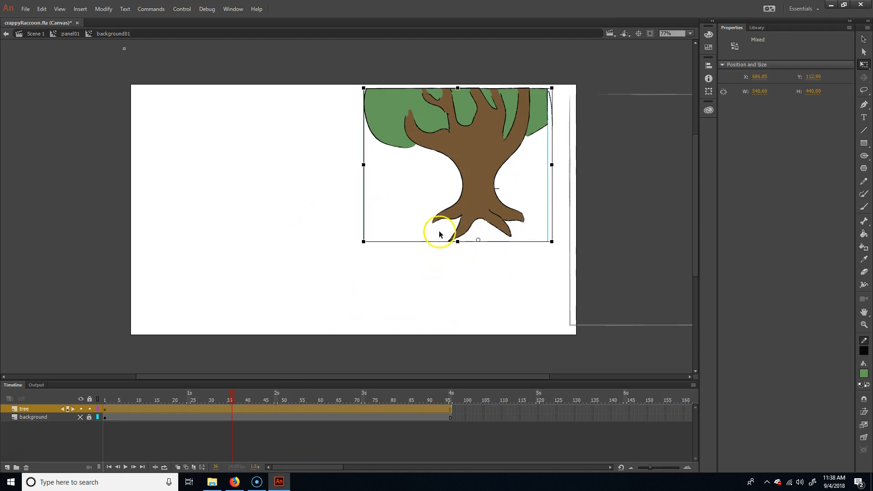
pyautogui.click(441, 433)
pyautogui.click(316, 411)
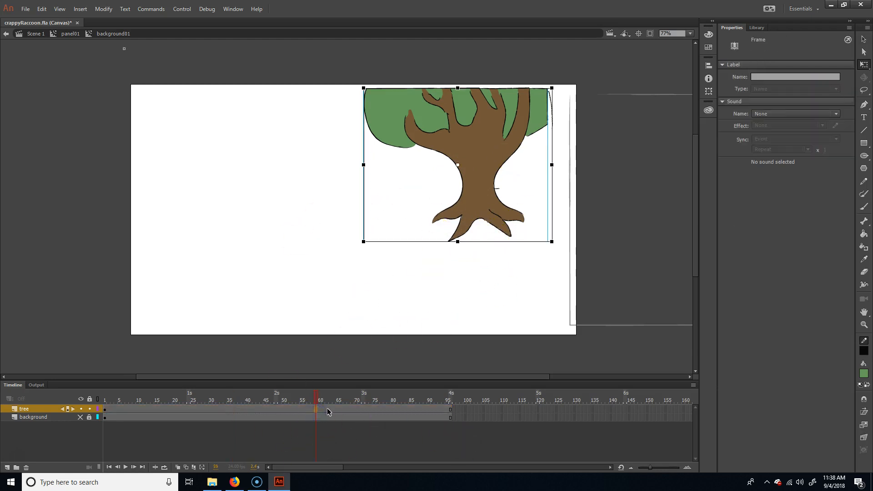
pyautogui.rightClick(327, 411)
pyautogui.click(385, 153)
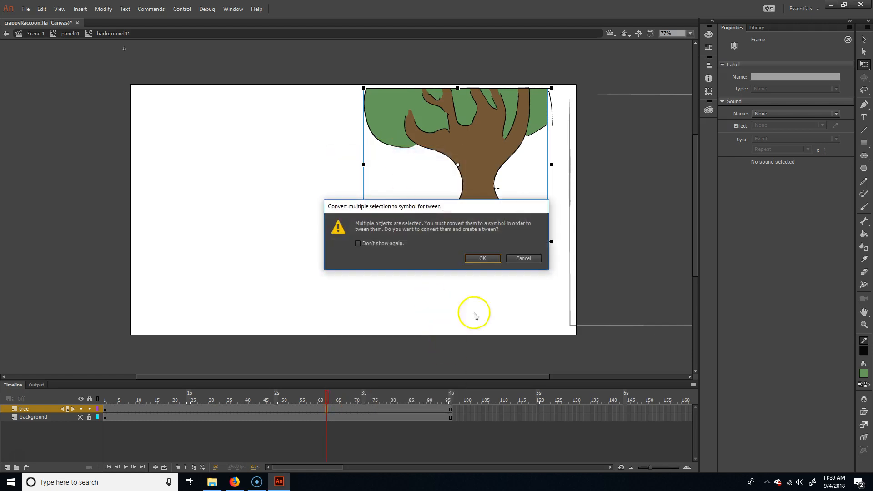
pyautogui.click(524, 258)
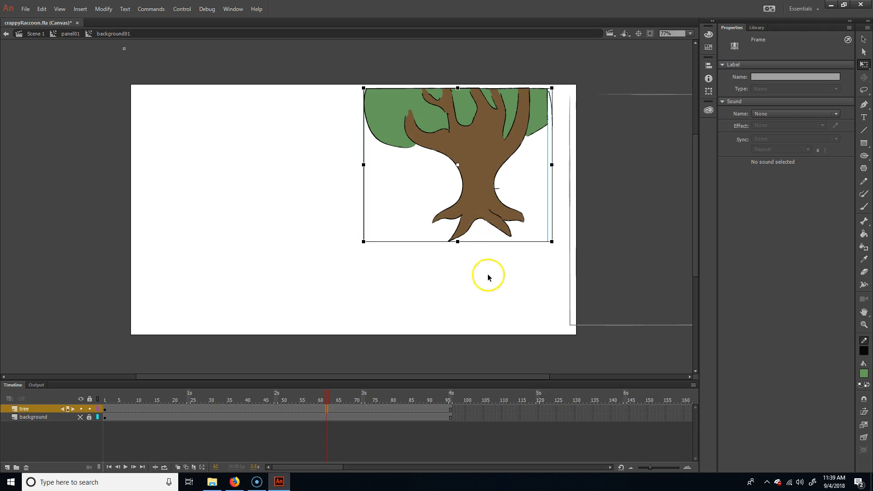
# Step: Delete the stray horizontal brush line crossing the trunk on the tree layer
pyautogui.click(499, 188)
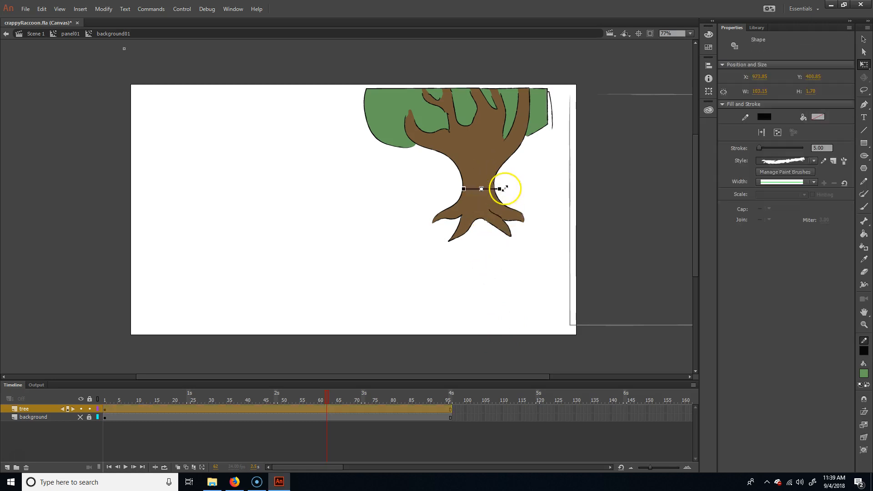
pyautogui.click(490, 230)
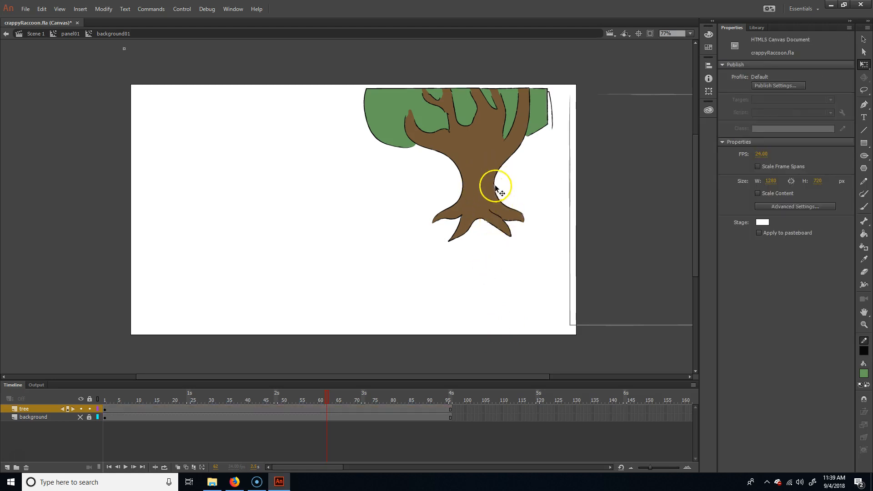
# Step: Select only the tree symbol and create a motion tween for it
pyautogui.click(481, 172)
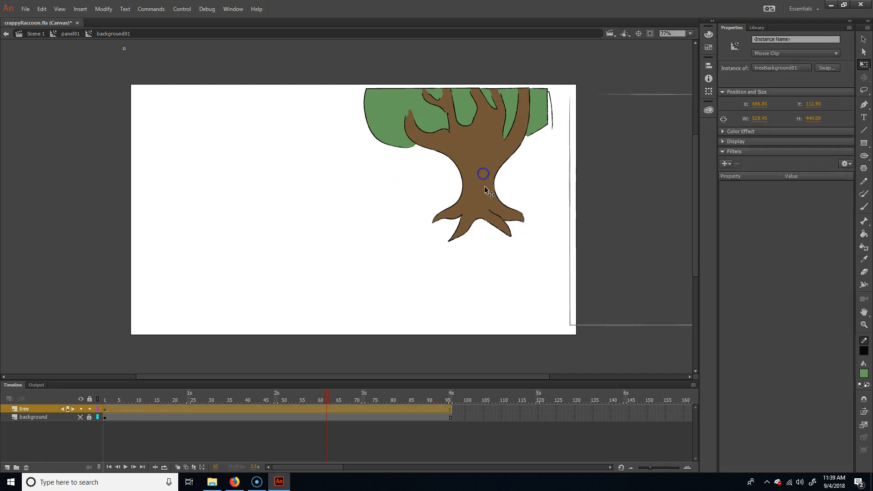
pyautogui.rightClick(341, 411)
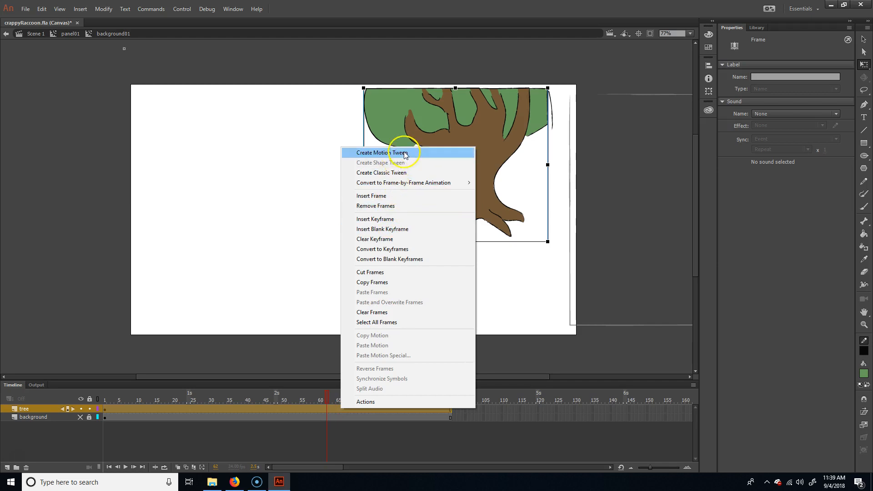
pyautogui.click(387, 149)
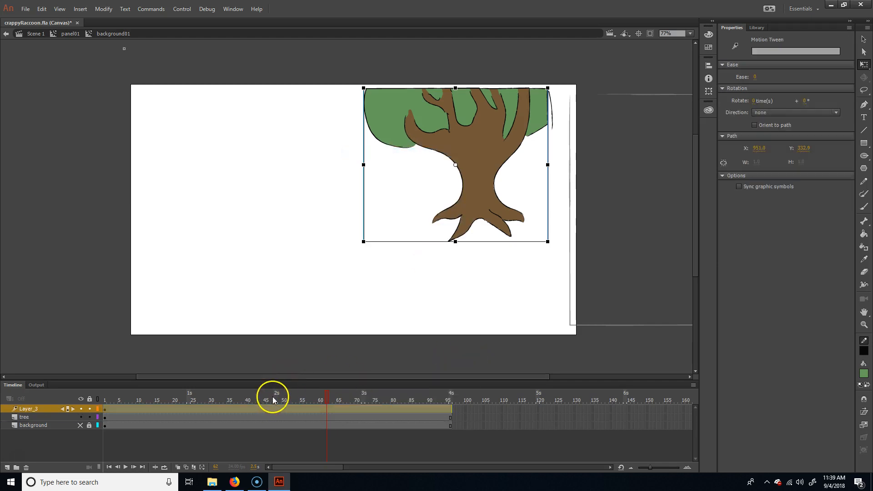
# Step: Delete the old tree layer and rename the motion tween layer tree
pyautogui.click(241, 449)
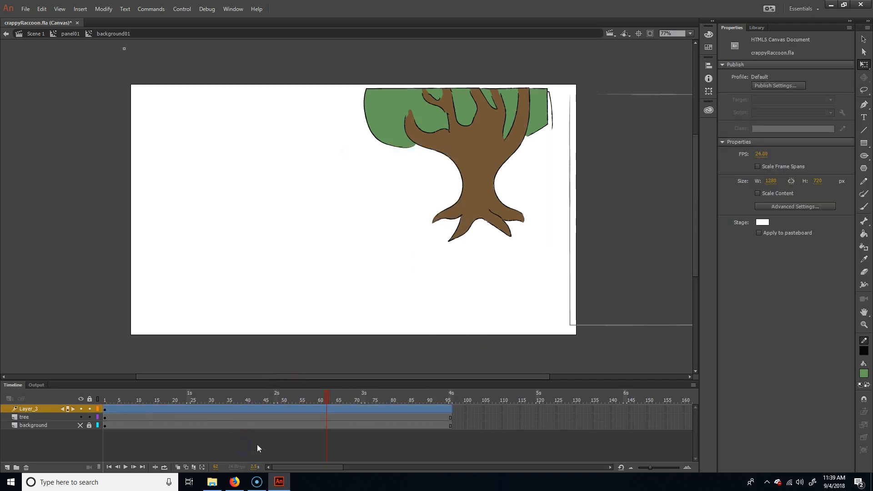
pyautogui.click(42, 418)
pyautogui.click(48, 409)
pyautogui.click(27, 416)
pyautogui.rightClick(29, 418)
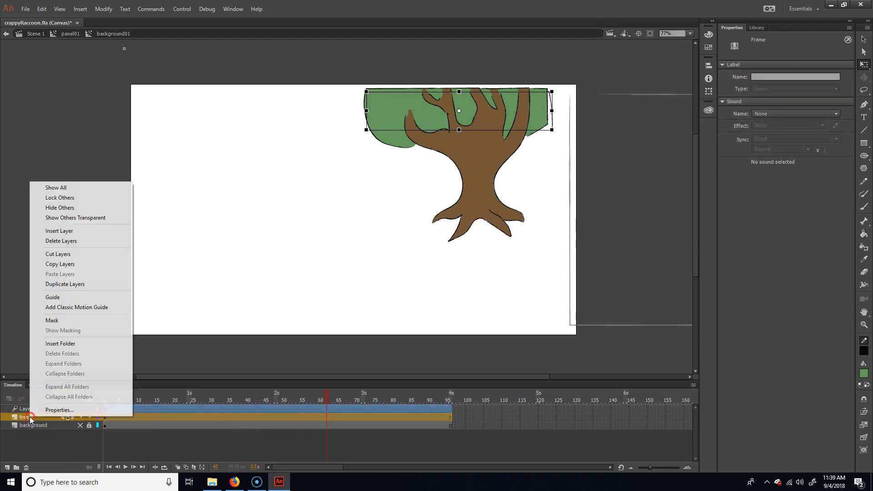
pyautogui.click(67, 239)
pyautogui.doubleClick(38, 409)
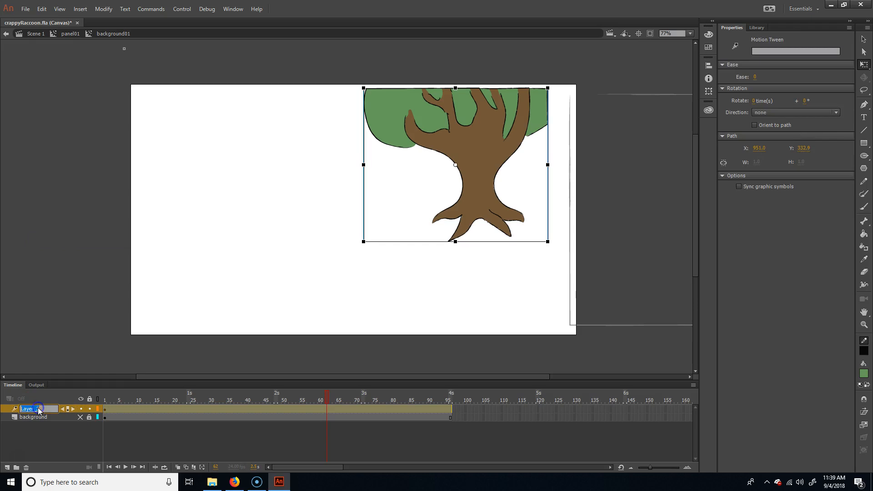
pyautogui.press('Return')
pyautogui.click(433, 421)
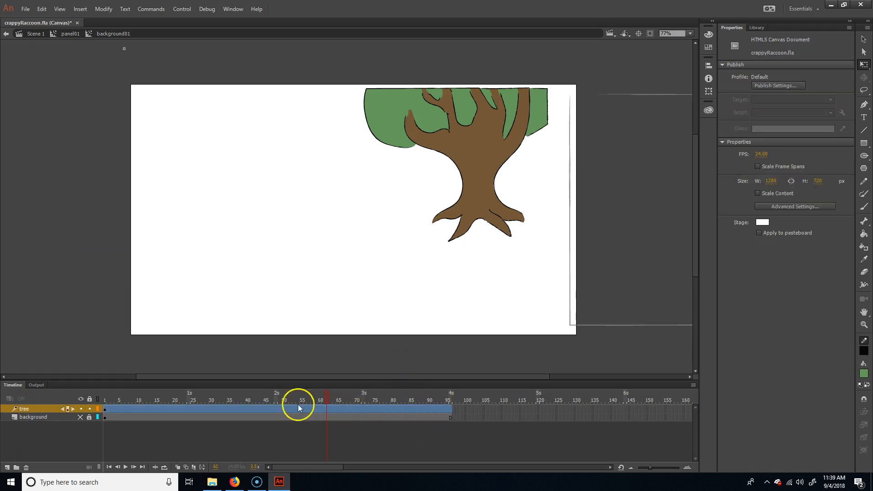
pyautogui.moveTo(327, 402); pyautogui.dragTo(281, 396)
pyautogui.moveTo(443, 409); pyautogui.dragTo(449, 405)
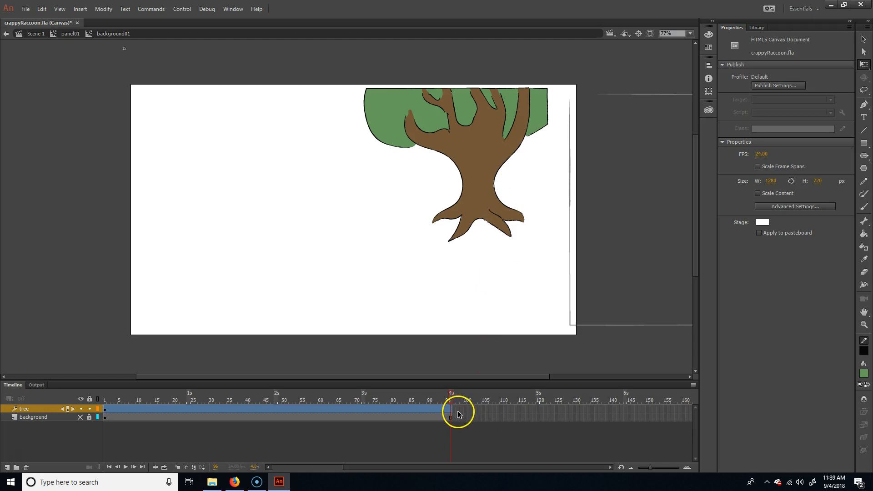
pyautogui.rightClick(450, 411)
pyautogui.click(479, 432)
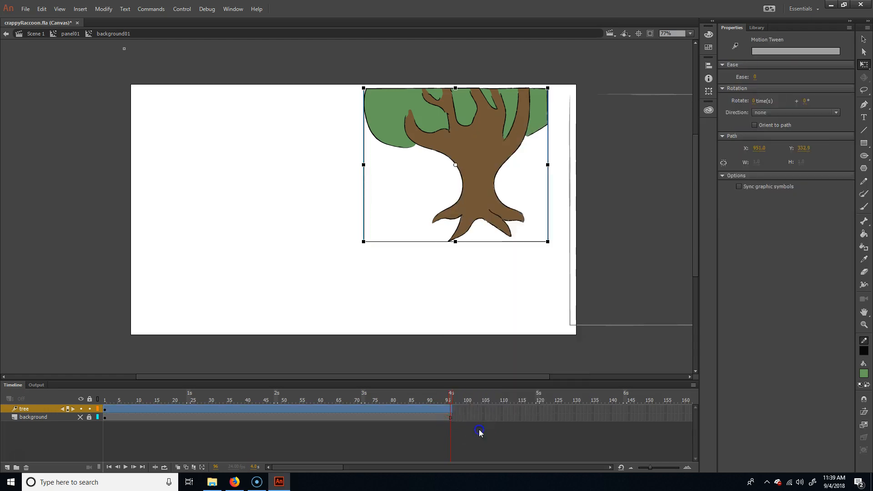
pyautogui.click(450, 409)
pyautogui.click(434, 413)
pyautogui.doubleClick(433, 410)
pyautogui.doubleClick(445, 410)
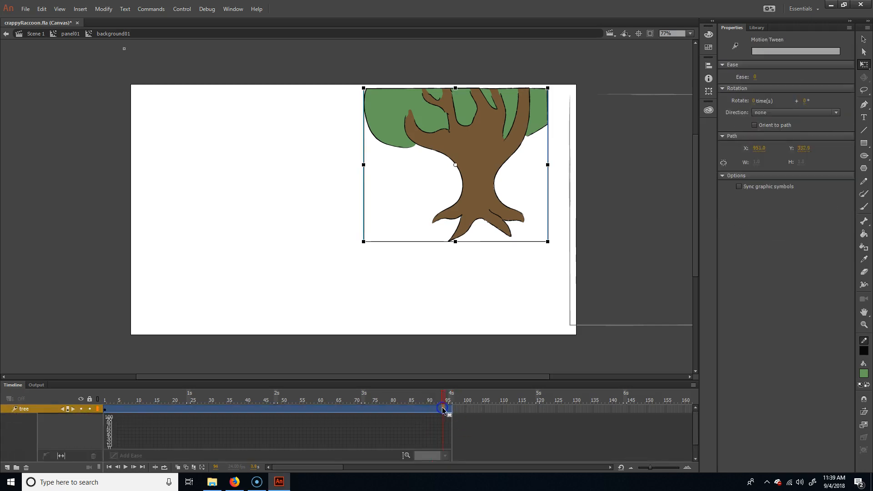
pyautogui.click(423, 407)
pyautogui.click(440, 409)
pyautogui.click(450, 408)
pyautogui.click(459, 431)
# Step: Insert a keyframe for all properties at frame 96 of the tree layer's motion tween
pyautogui.click(451, 410)
pyautogui.rightClick(450, 412)
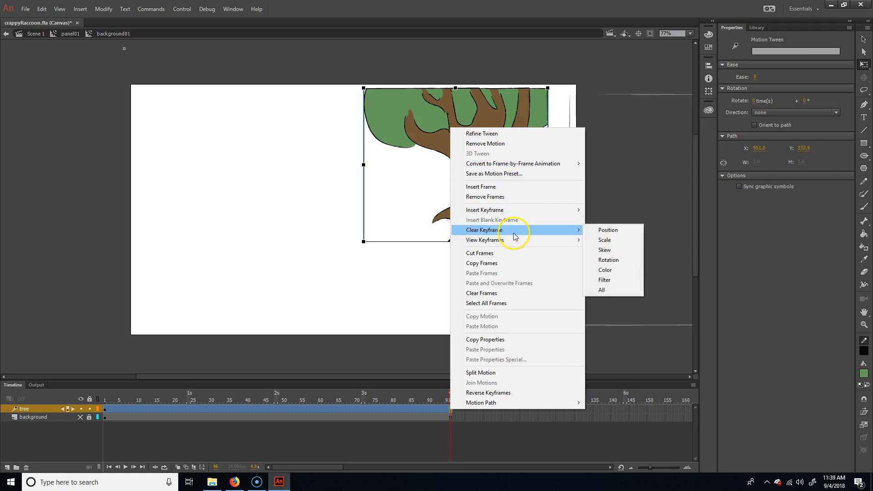
pyautogui.moveTo(568, 210)
pyautogui.click(618, 271)
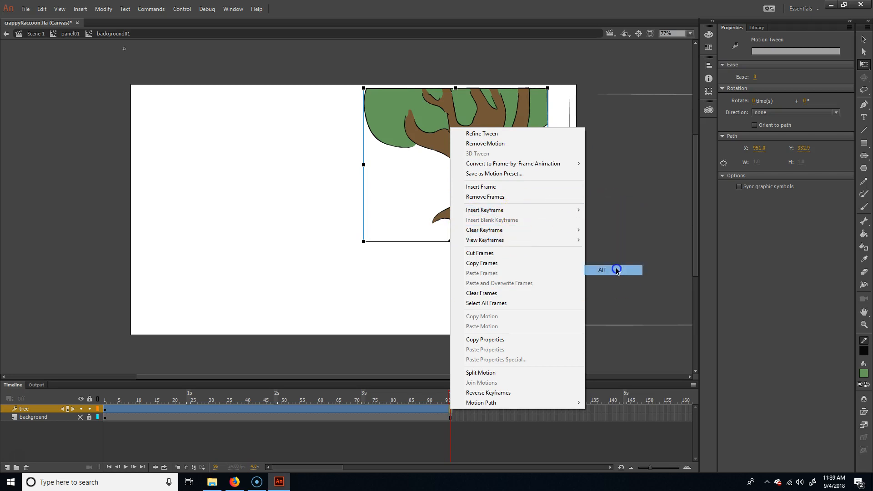
# Step: Try to skew the tree sideways at frame 48, and undo it
pyautogui.moveTo(444, 395); pyautogui.dragTo(360, 380)
pyautogui.click(276, 389)
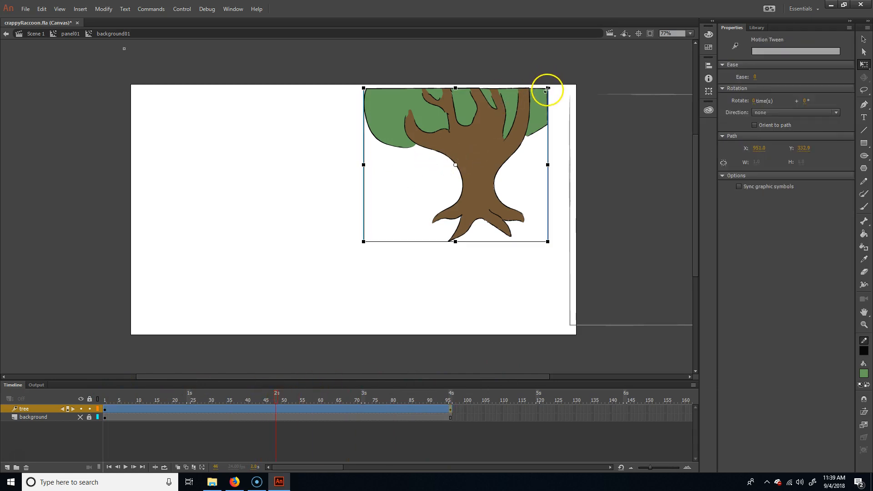
pyautogui.moveTo(510, 88); pyautogui.dragTo(520, 87)
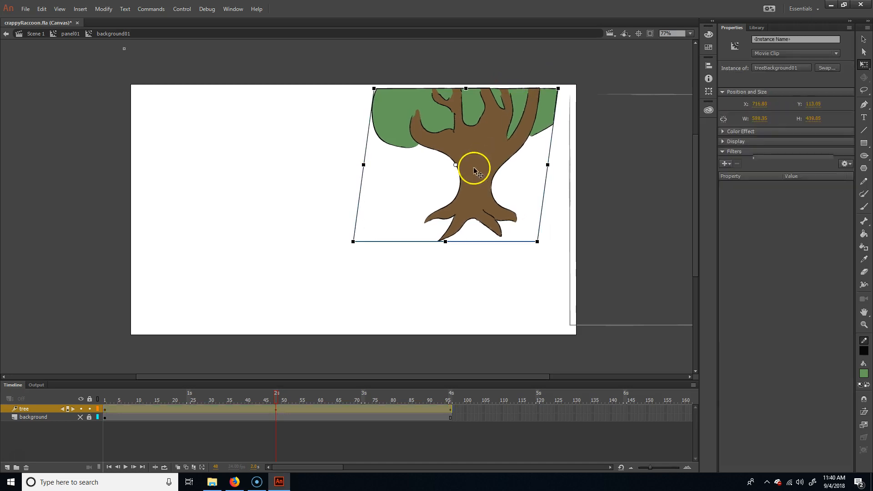
pyautogui.click(449, 179)
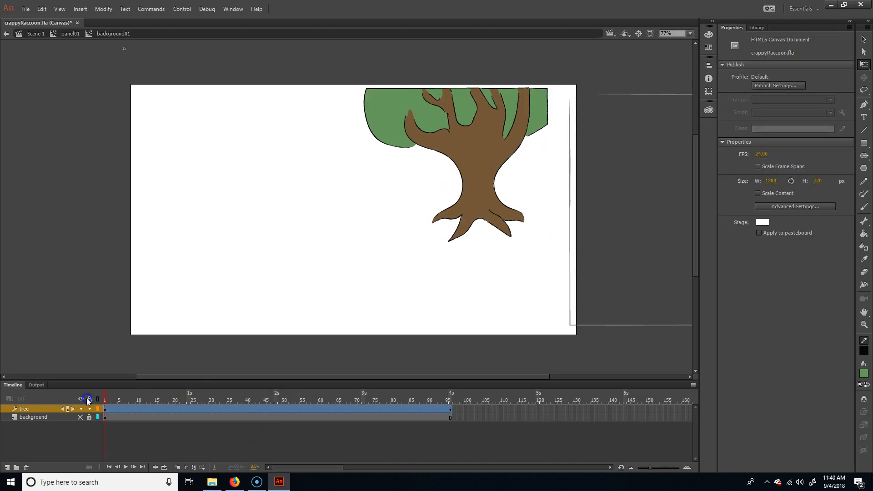
# Step: Select the tree at frame 1 and move its transformation point to the base of the trunk
pyautogui.click(473, 165)
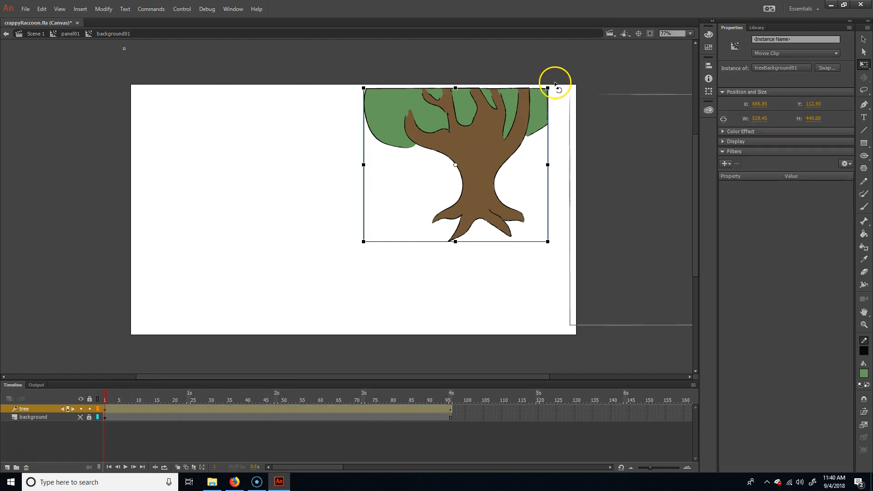
pyautogui.moveTo(564, 95); pyautogui.dragTo(591, 111)
pyautogui.hotkey('ctrl', 'z')
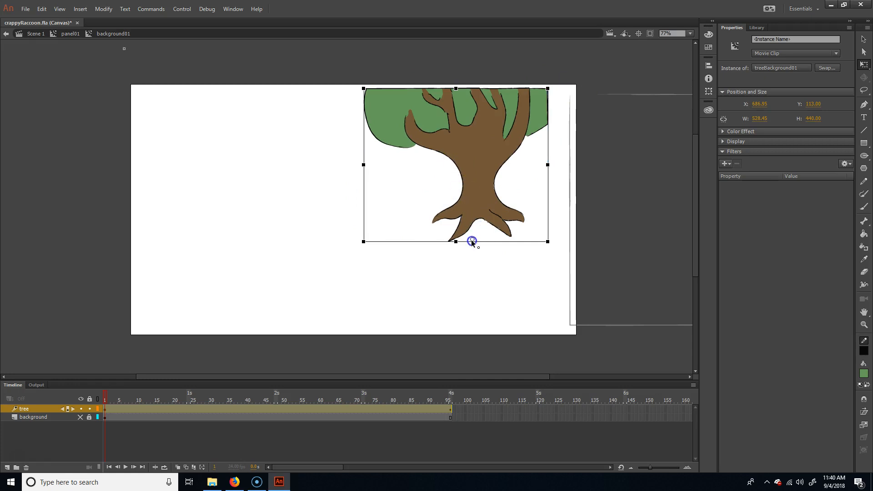
pyautogui.moveTo(480, 244); pyautogui.dragTo(480, 242)
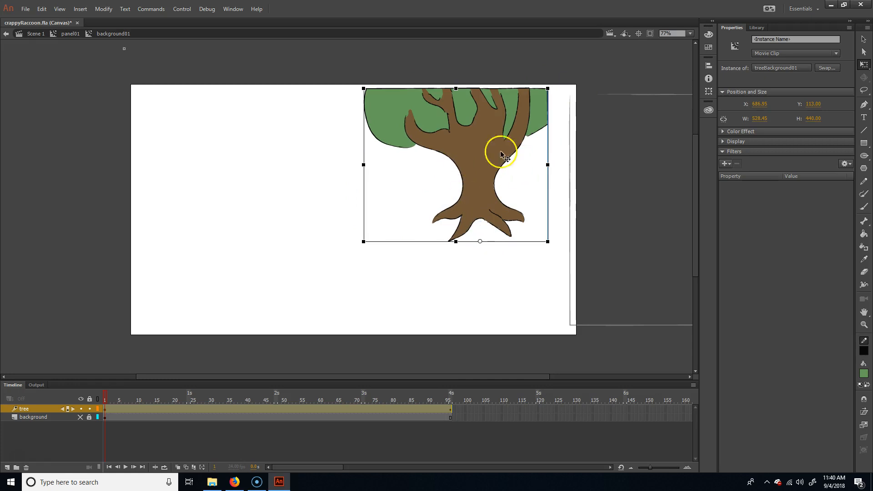
# Step: Skew the treetop to the right at frame 48 while the trunk's base stays anchored
pyautogui.click(278, 400)
pyautogui.click(439, 400)
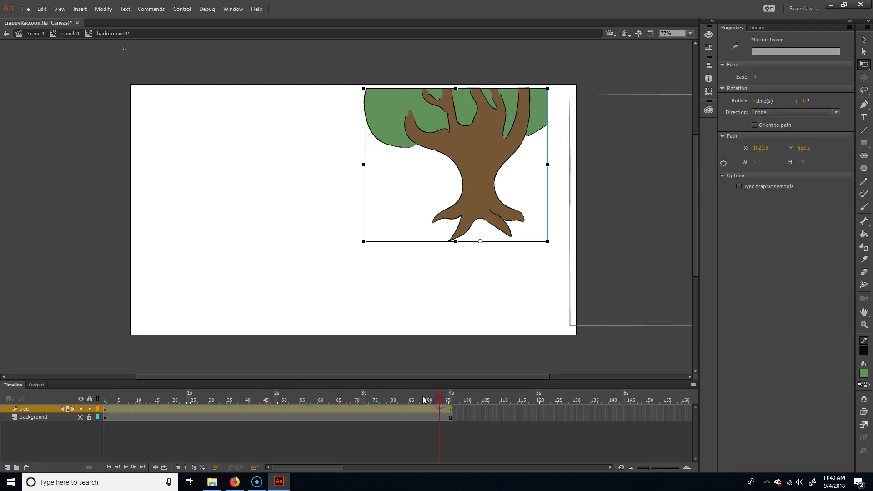
pyautogui.click(276, 400)
pyautogui.moveTo(521, 89); pyautogui.dragTo(546, 89)
pyautogui.click(289, 398)
# Step: Play the tree's swaying animation and rewind the timeline to frame 1
pyautogui.moveTo(276, 401); pyautogui.dragTo(158, 384)
pyautogui.press('Return')
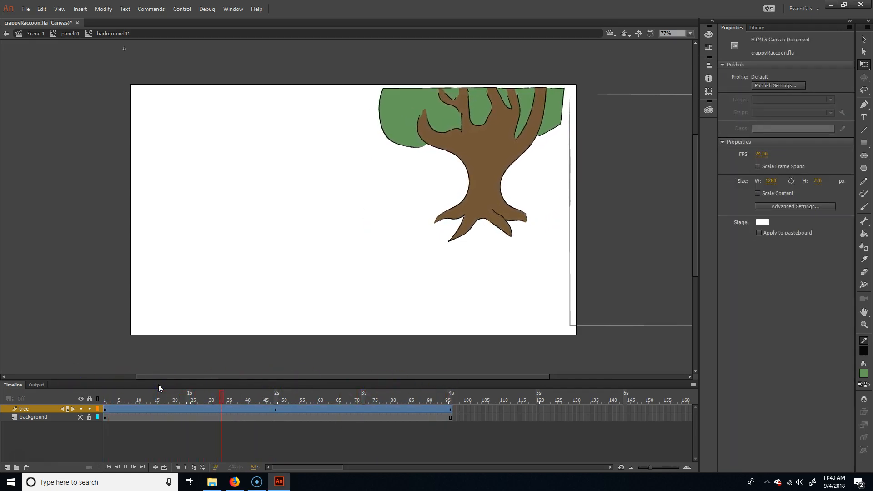
pyautogui.click(492, 435)
pyautogui.press('Return')
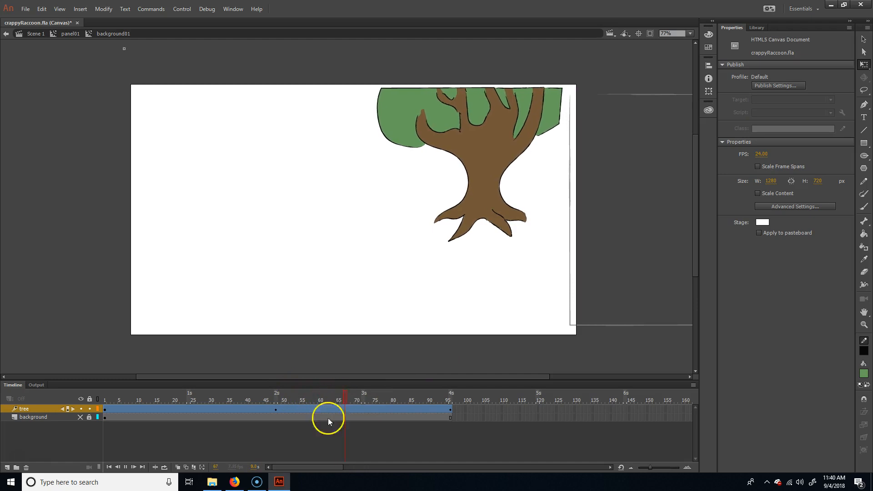
pyautogui.click(276, 442)
pyautogui.moveTo(368, 398); pyautogui.dragTo(50, 390)
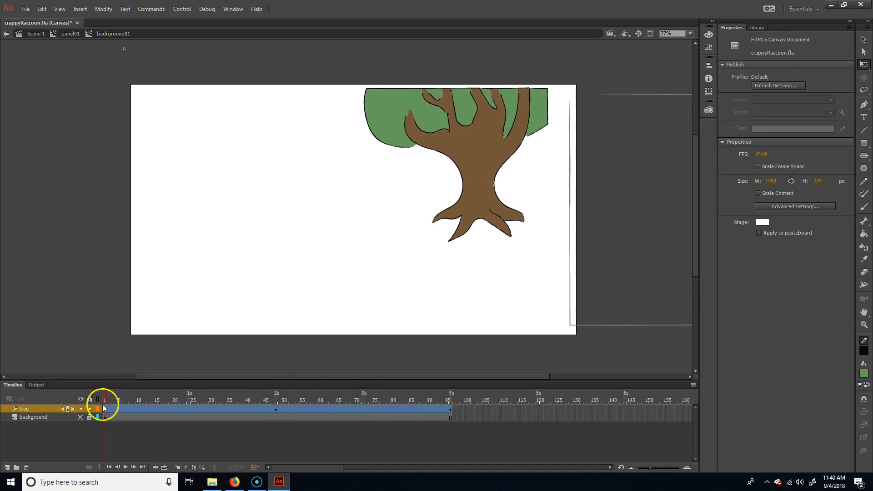
# Step: Make the background layer visible again, scrub the first frames, and exit background01 to panel01
pyautogui.click(77, 415)
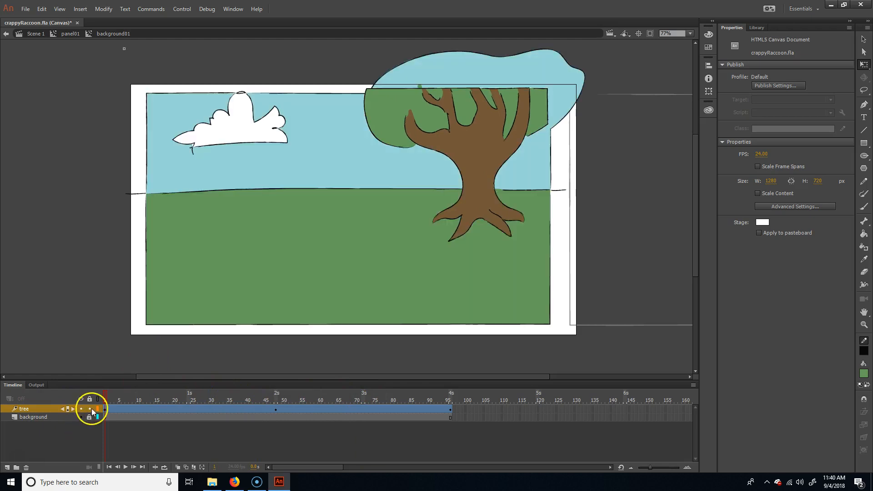
pyautogui.moveTo(111, 397)
pyautogui.mouseDown()
pyautogui.moveTo(409, 398)
pyautogui.moveTo(123, 396)
pyautogui.mouseUp()
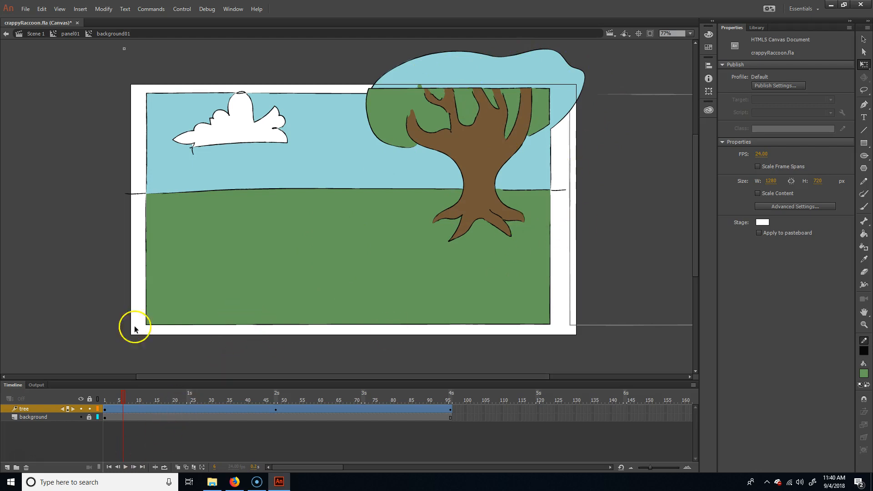
pyautogui.doubleClick(233, 73)
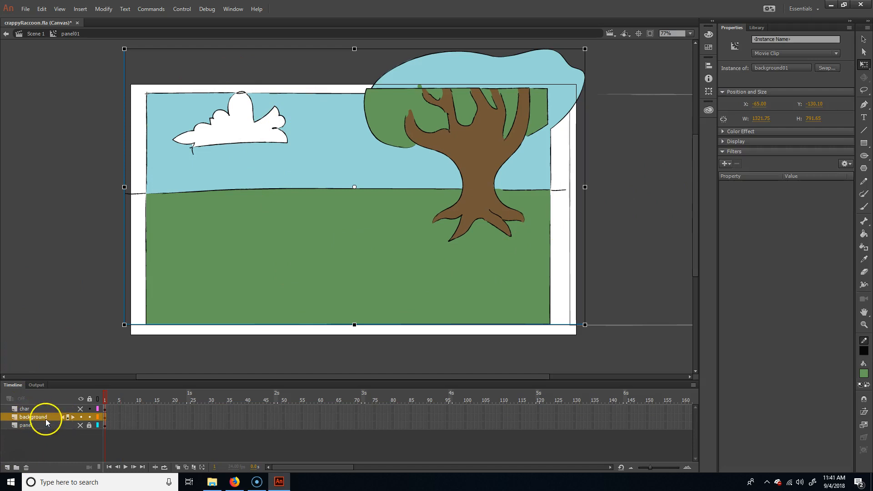
# Step: Examine the layers of panel01 and those nested in background01, and return to panel01
pyautogui.doubleClick(45, 418)
pyautogui.click(45, 408)
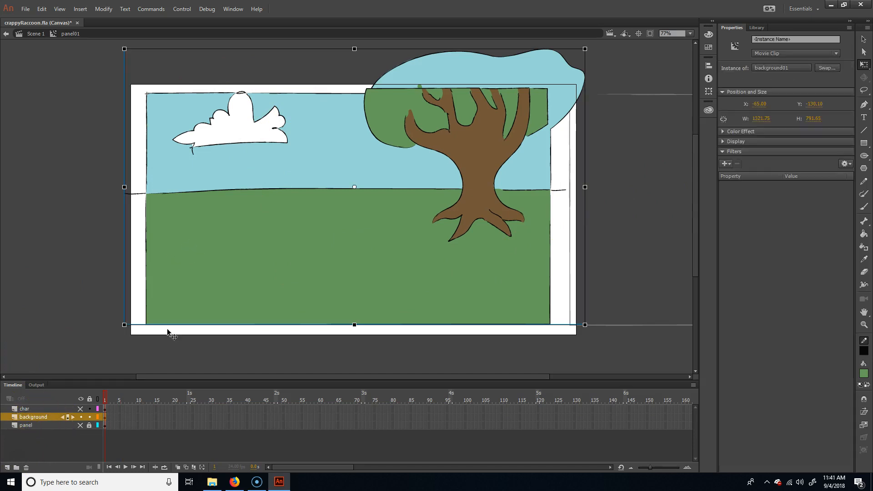
pyautogui.click(253, 302)
pyautogui.doubleClick(254, 301)
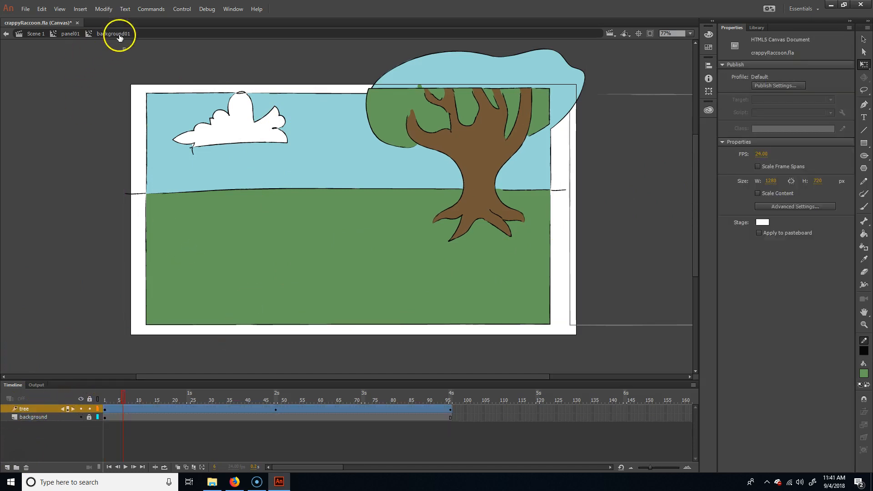
pyautogui.click(483, 145)
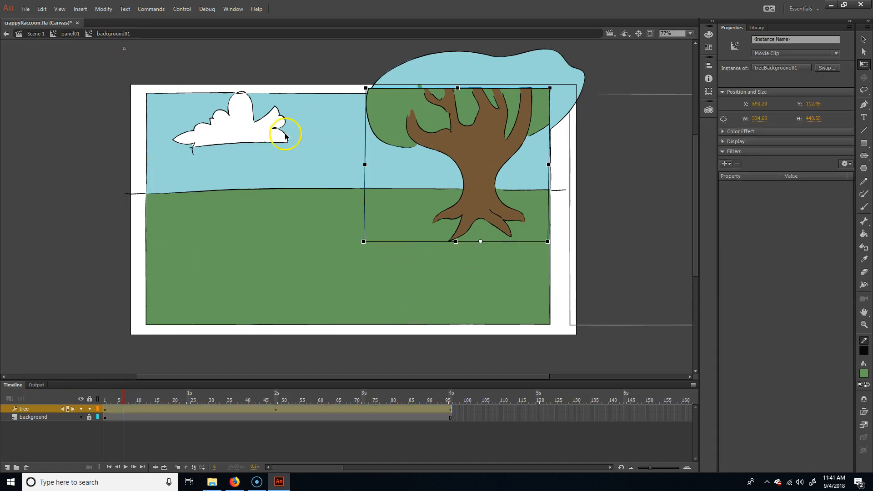
pyautogui.moveTo(137, 408); pyautogui.dragTo(137, 417)
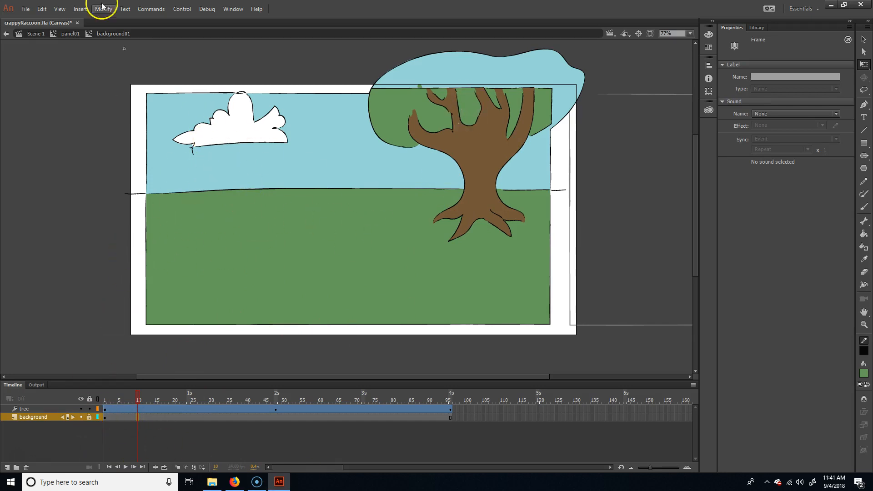
pyautogui.click(70, 34)
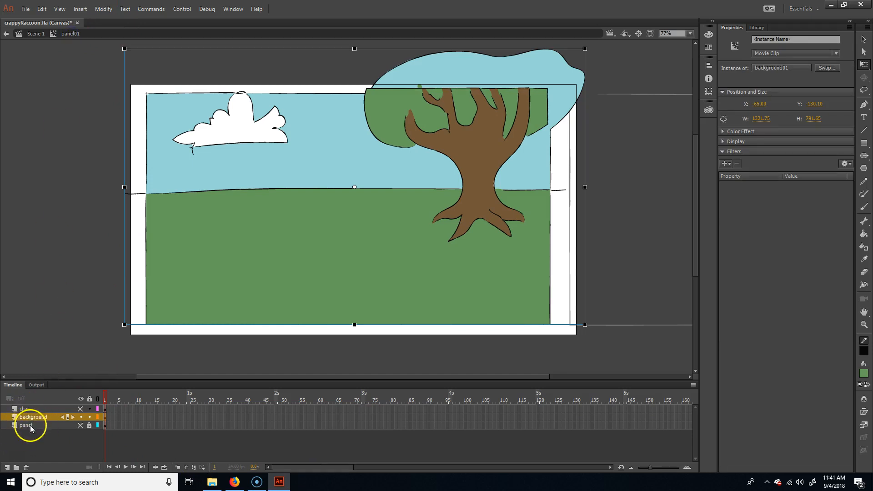
# Step: Move the panel layer above the char and background layers, briefly showing it to check the masking frame
pyautogui.click(30, 424)
pyautogui.moveTo(30, 425); pyautogui.dragTo(37, 405)
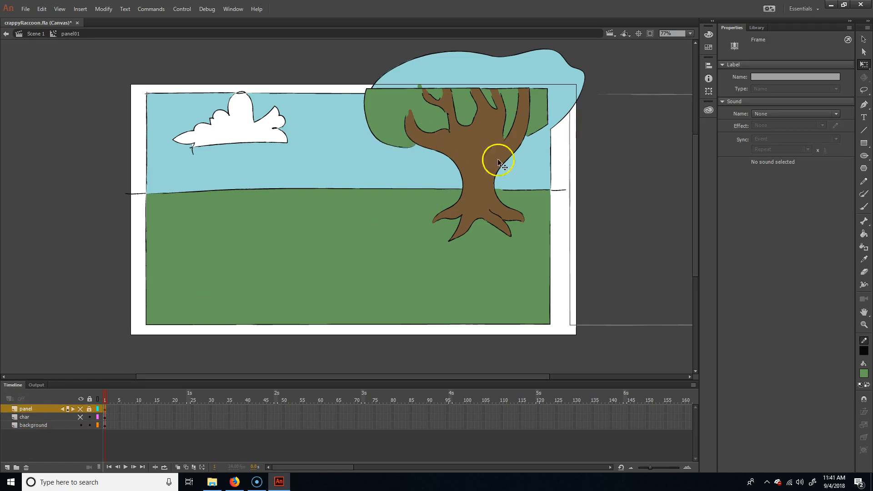
pyautogui.click(81, 409)
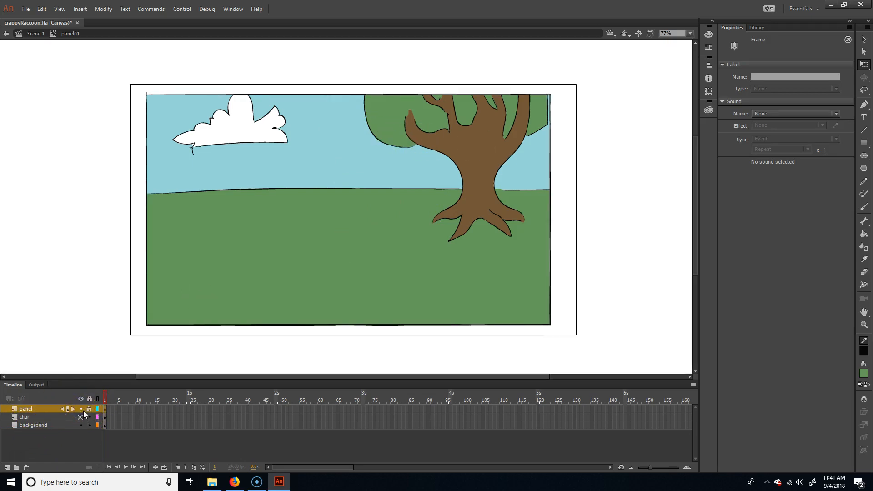
pyautogui.click(81, 409)
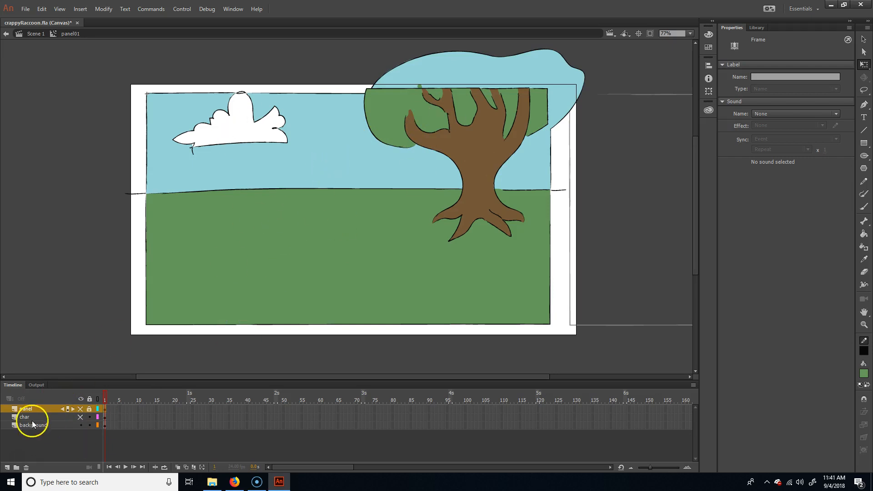
# Step: Lock the background layer and make the char layer visible
pyautogui.click(31, 417)
pyautogui.click(89, 425)
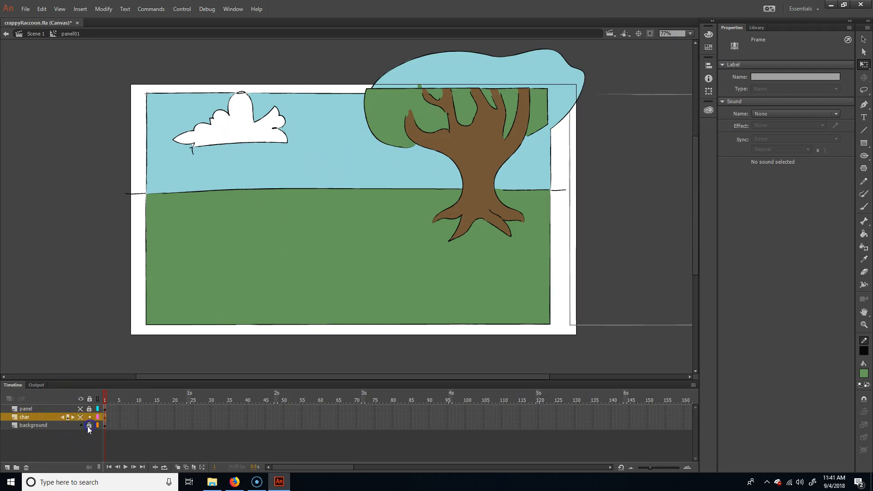
pyautogui.click(81, 417)
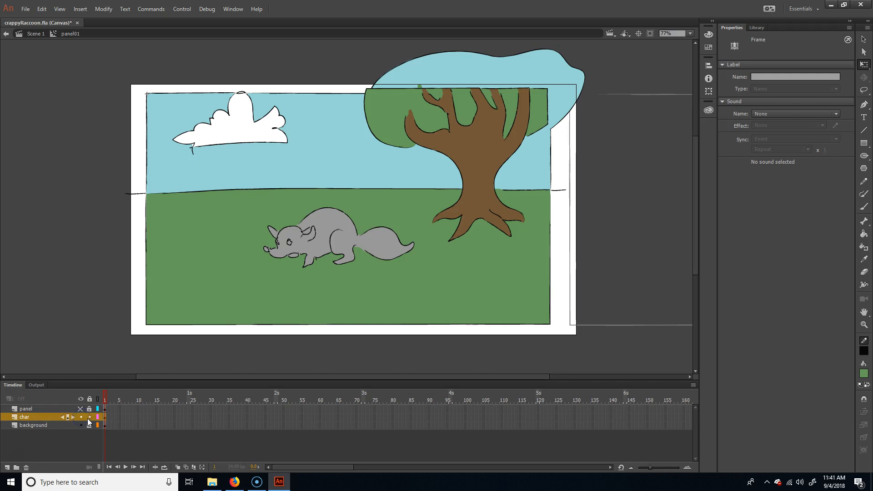
# Step: Open the raccoon_btn symbol for editing and select the raccoon's gray fill in its Up state
pyautogui.click(339, 229)
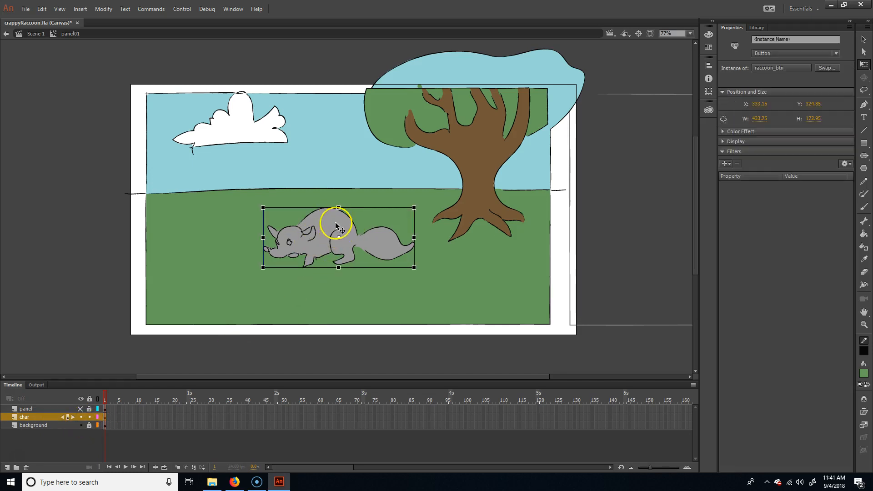
pyautogui.doubleClick(338, 227)
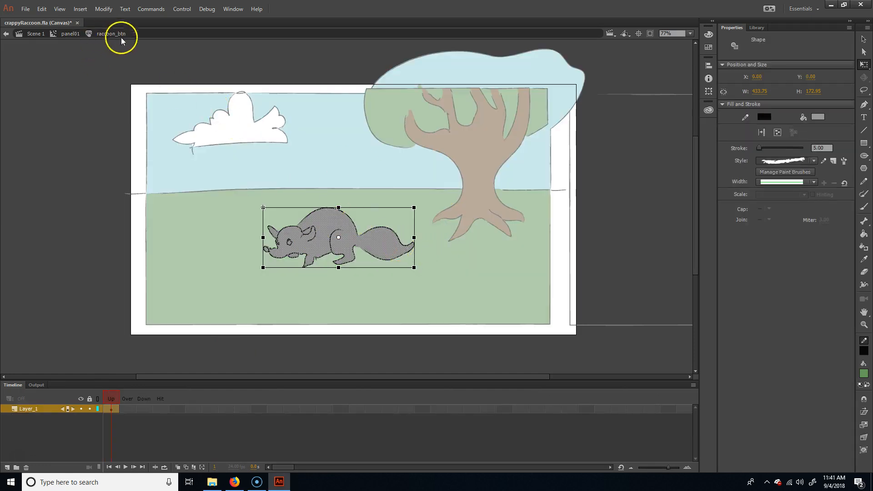
pyautogui.click(127, 427)
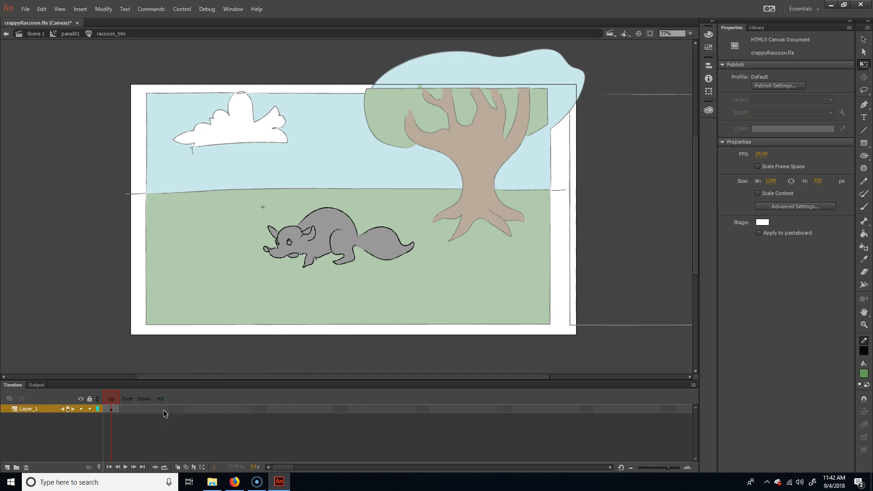
pyautogui.click(363, 363)
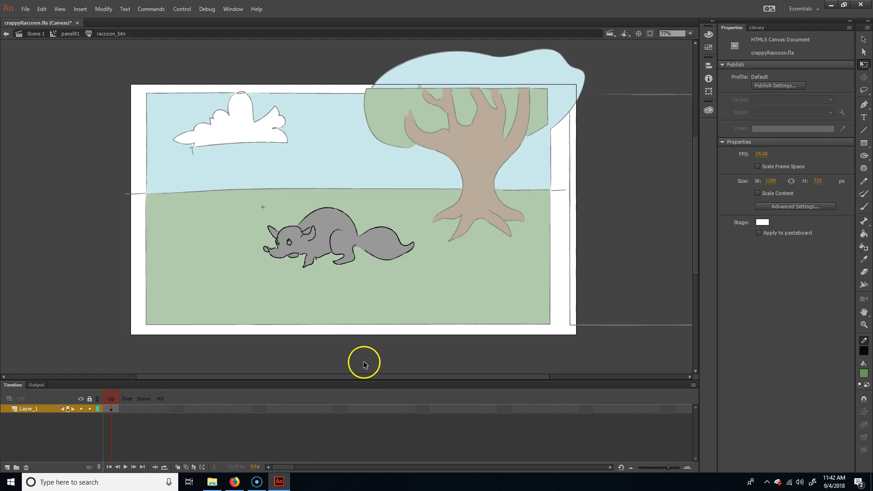
pyautogui.click(342, 251)
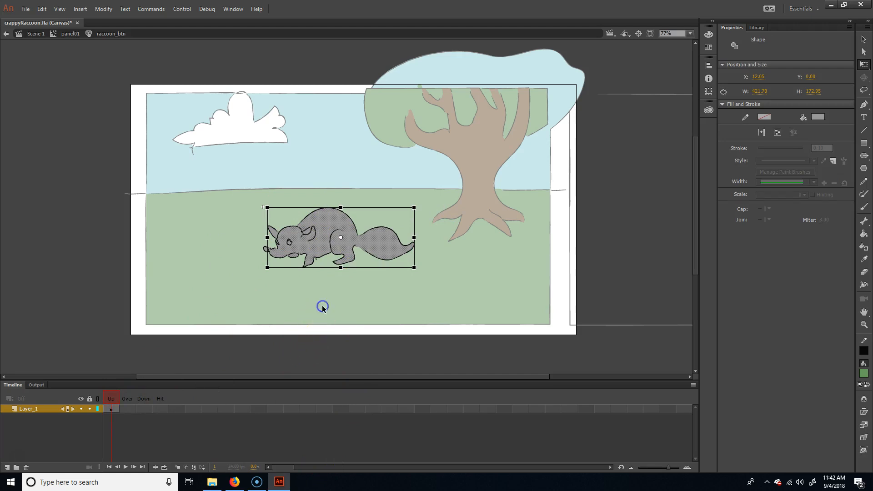
# Step: Insert a keyframe with the raccoon artwork in the Over state of raccoon_btn
pyautogui.click(229, 292)
pyautogui.moveTo(260, 295); pyautogui.dragTo(357, 282)
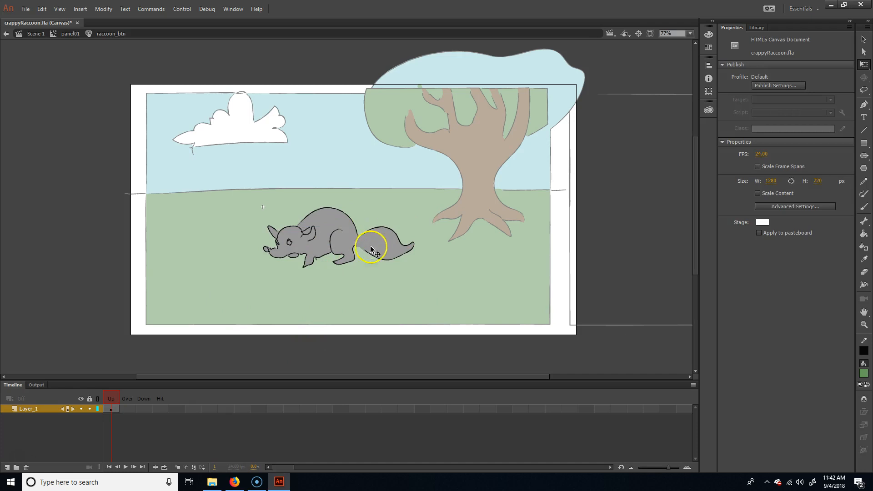
pyautogui.click(128, 409)
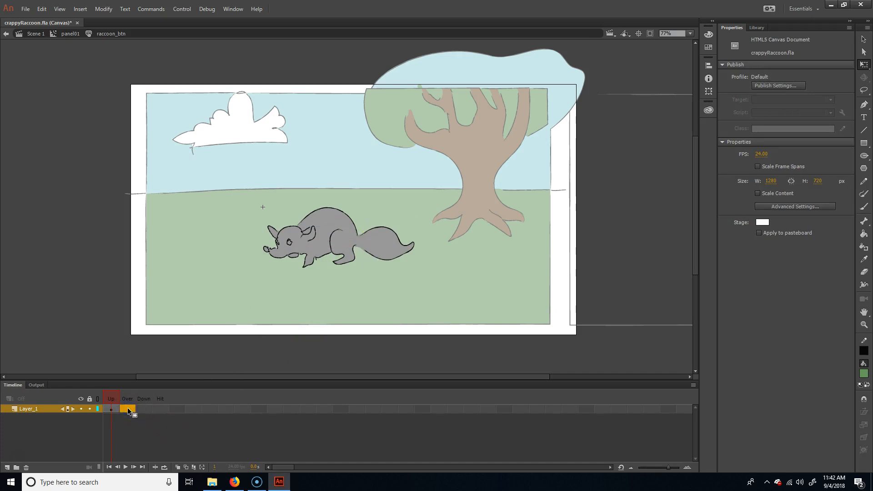
pyautogui.press('F6')
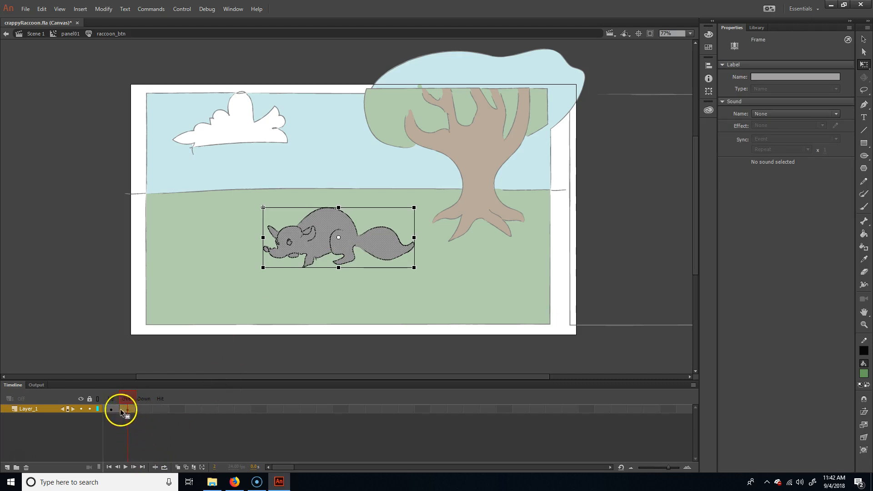
pyautogui.click(127, 399)
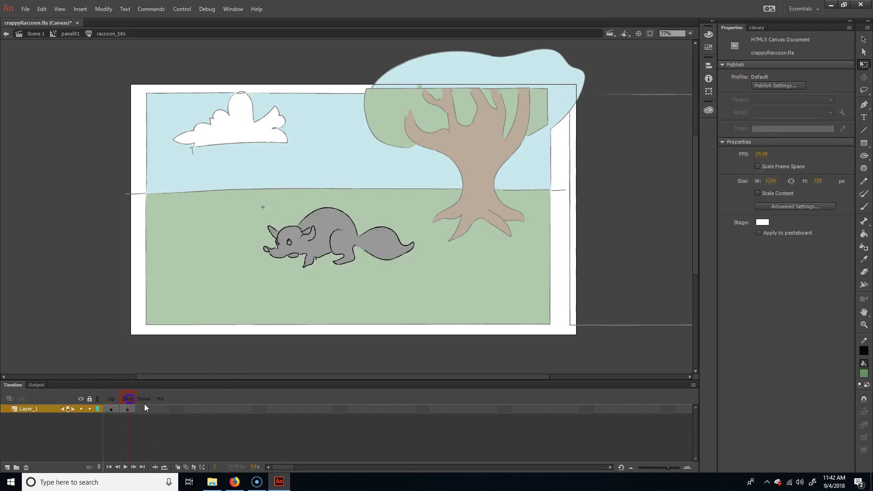
# Step: Convert all of the raccoon artwork in the Over state to a Movie Clip symbol named raccoon_animOver
pyautogui.moveTo(245, 300); pyautogui.dragTo(448, 190)
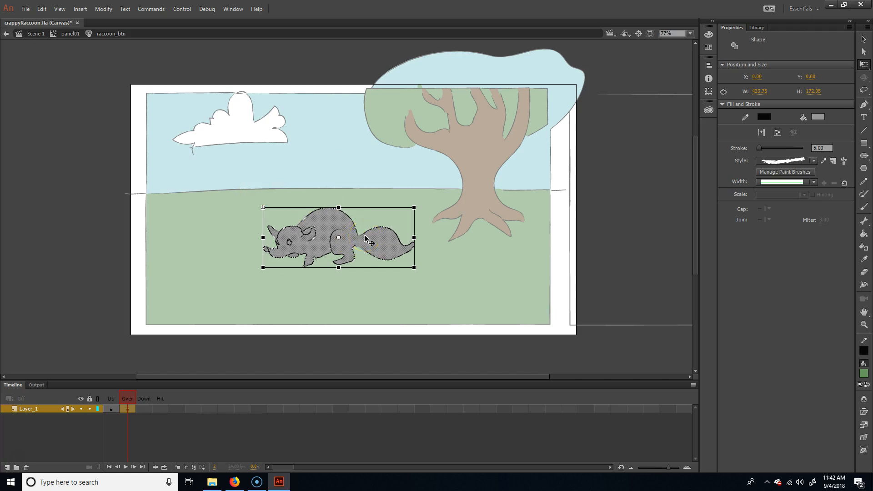
pyautogui.press('F8')
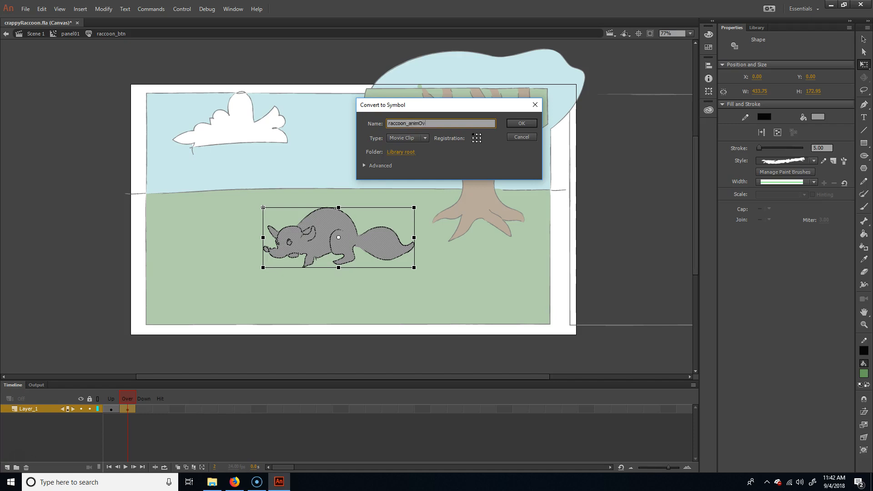
pyautogui.press('Return')
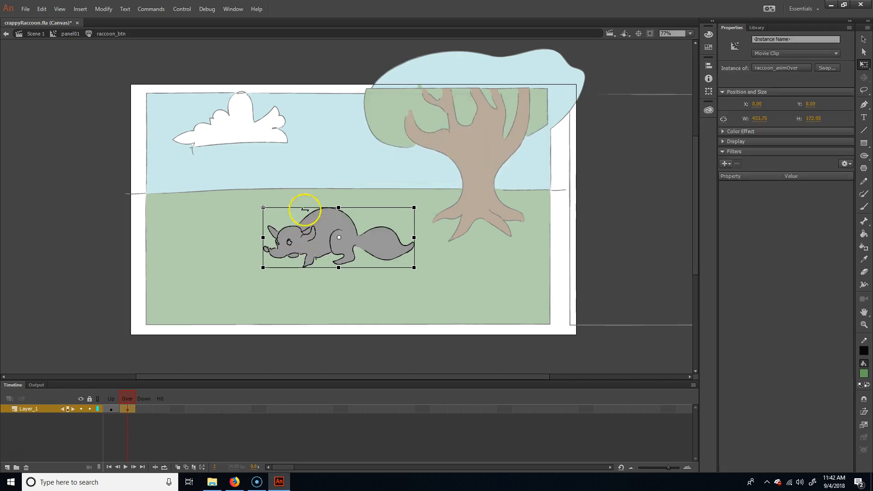
# Step: Look inside raccoon_animOver to compare its timeline with the button's states, and return to raccoon_btn
pyautogui.doubleClick(323, 226)
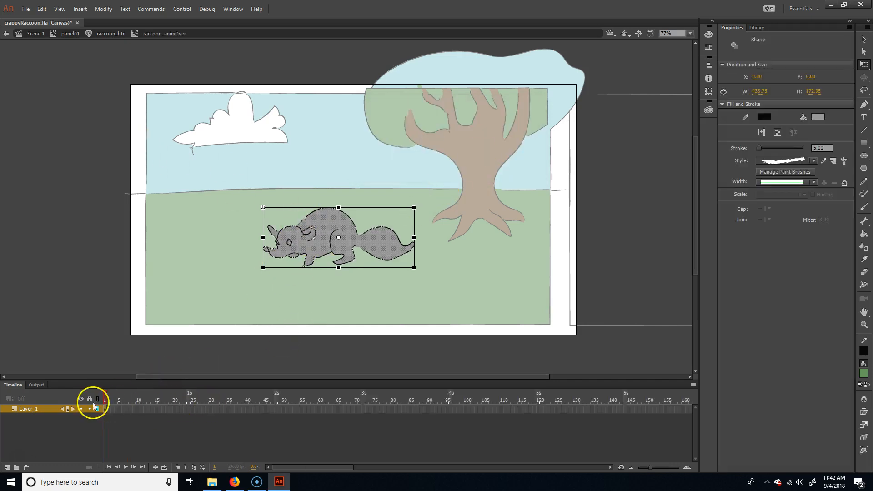
pyautogui.doubleClick(141, 236)
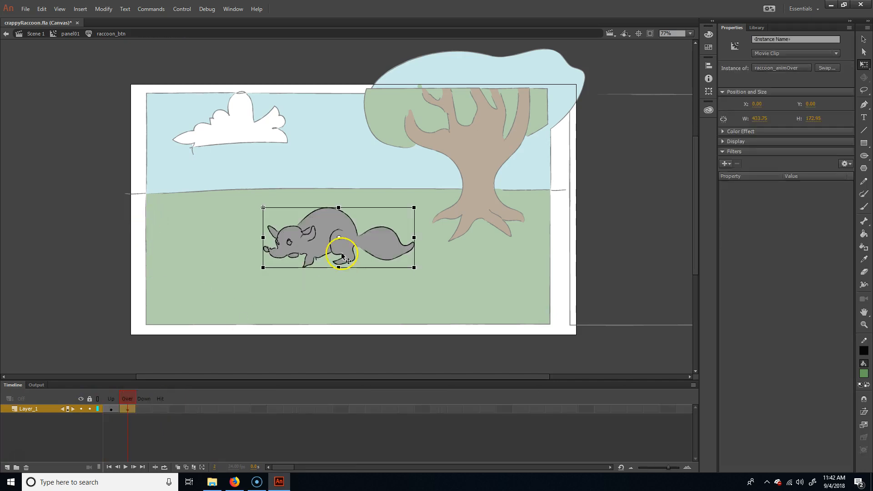
pyautogui.doubleClick(335, 220)
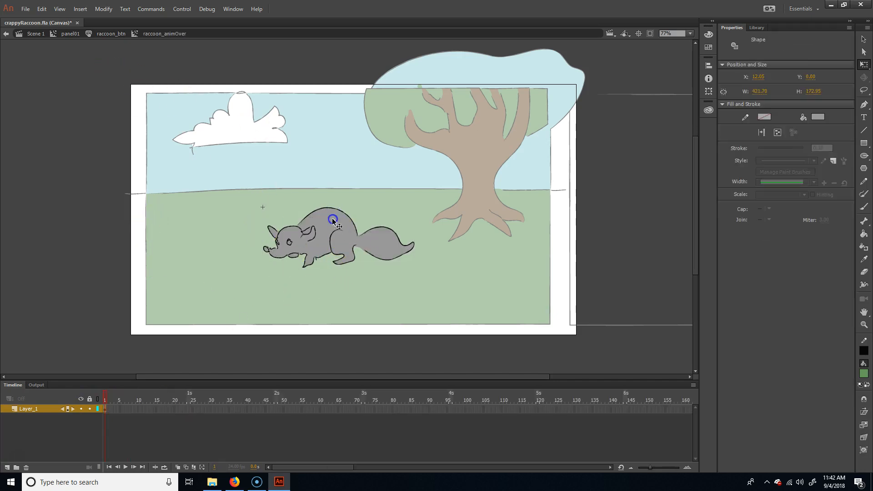
pyautogui.click(186, 236)
pyautogui.doubleClick(193, 215)
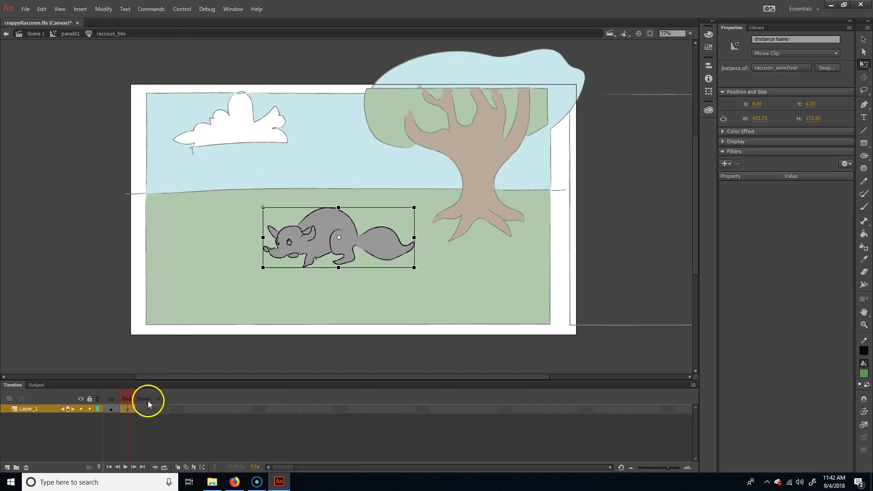
# Step: Open raccoon_animOver for editing and extend its raccoon layer to frame 10
pyautogui.doubleClick(328, 226)
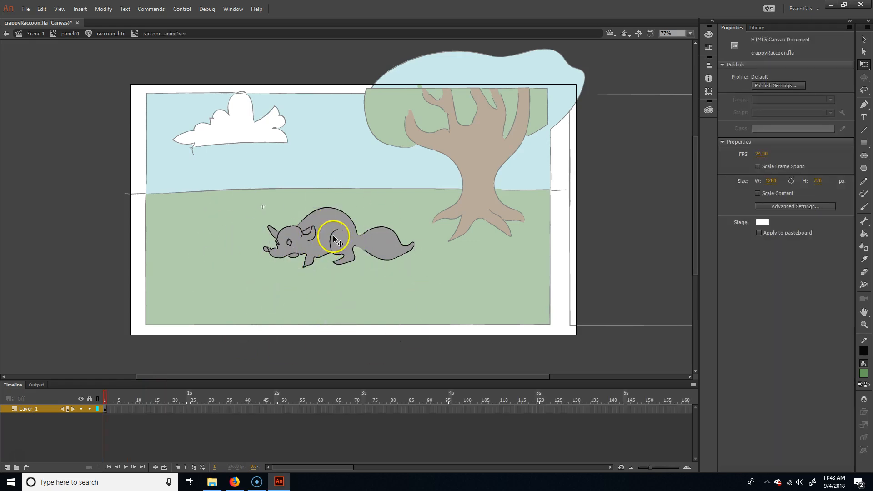
pyautogui.click(136, 409)
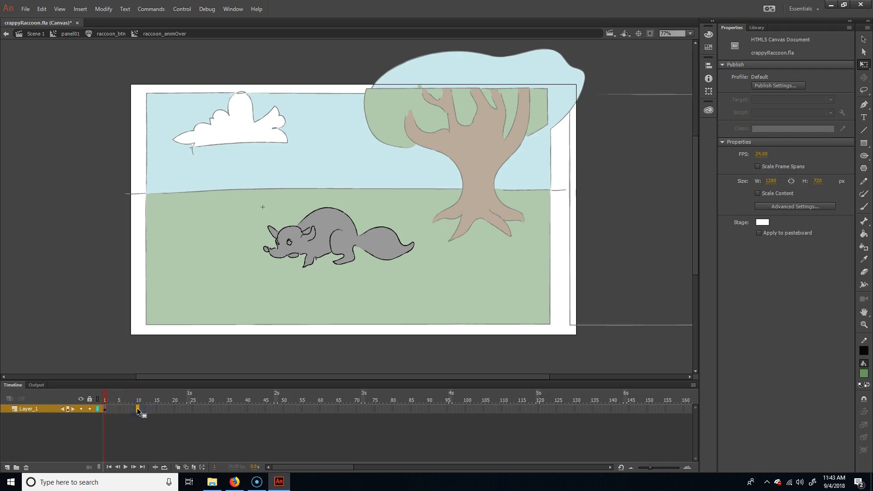
pyautogui.rightClick(138, 409)
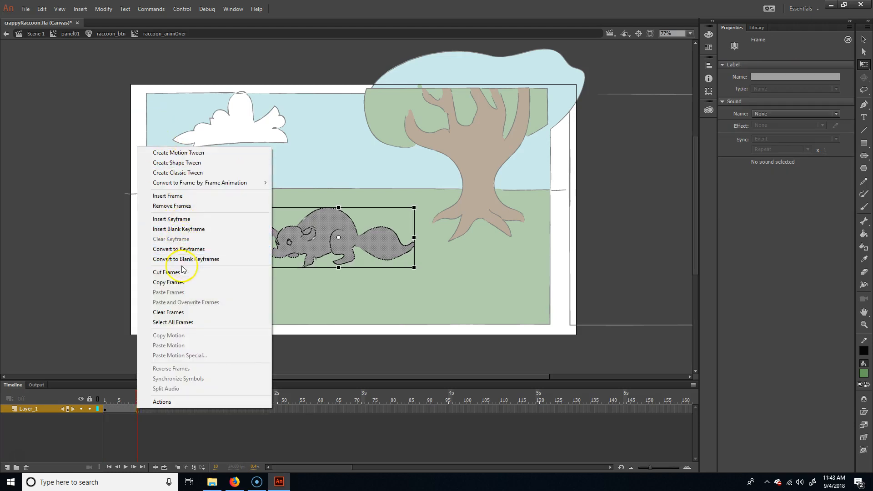
pyautogui.click(119, 410)
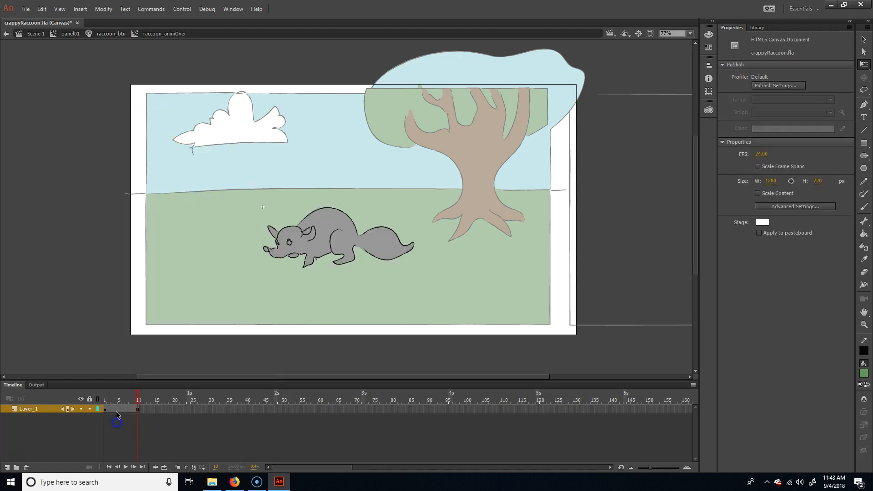
pyautogui.rightClick(126, 412)
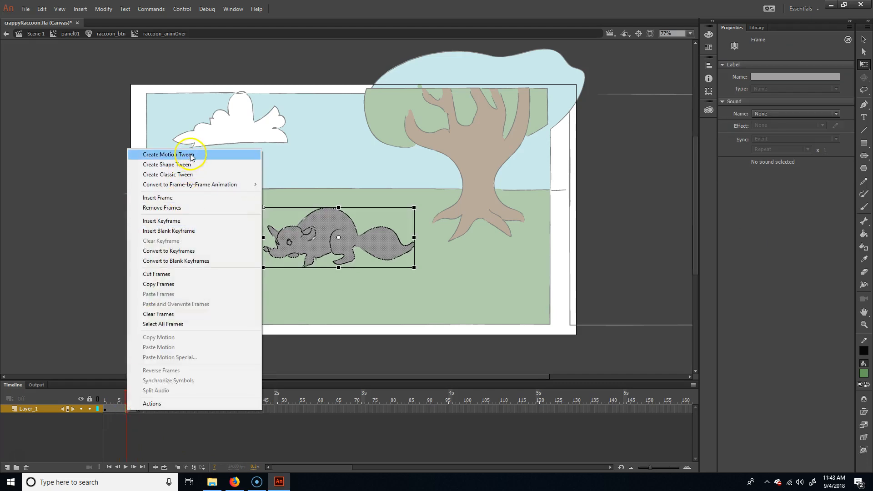
pyautogui.click(205, 154)
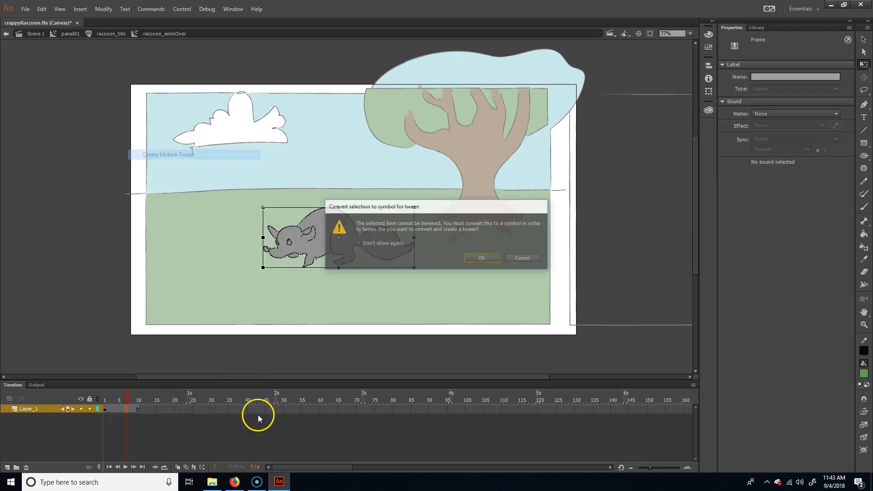
pyautogui.click(521, 258)
# Step: Create a motion tween on the raccoon layer's frames 1 to 10, allowing the artwork to be converted to a symbol
pyautogui.moveTo(128, 398); pyautogui.dragTo(119, 399)
pyautogui.moveTo(221, 307); pyautogui.dragTo(438, 210)
pyautogui.rightClick(127, 409)
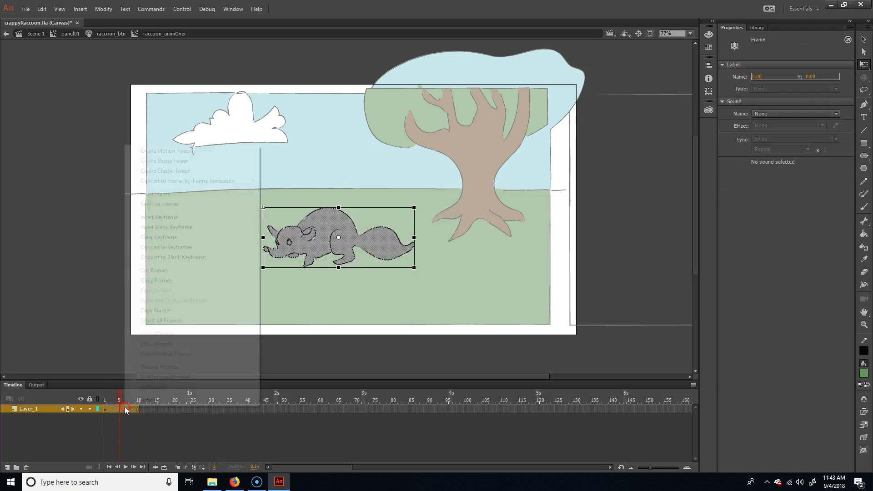
pyautogui.click(191, 151)
pyautogui.click(482, 259)
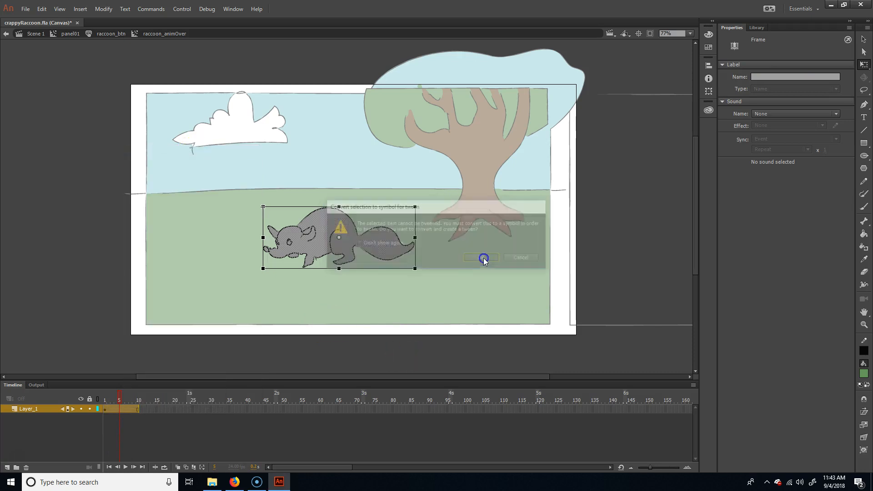
# Step: Rename the library item Symbol 1 as raccoon
pyautogui.click(755, 26)
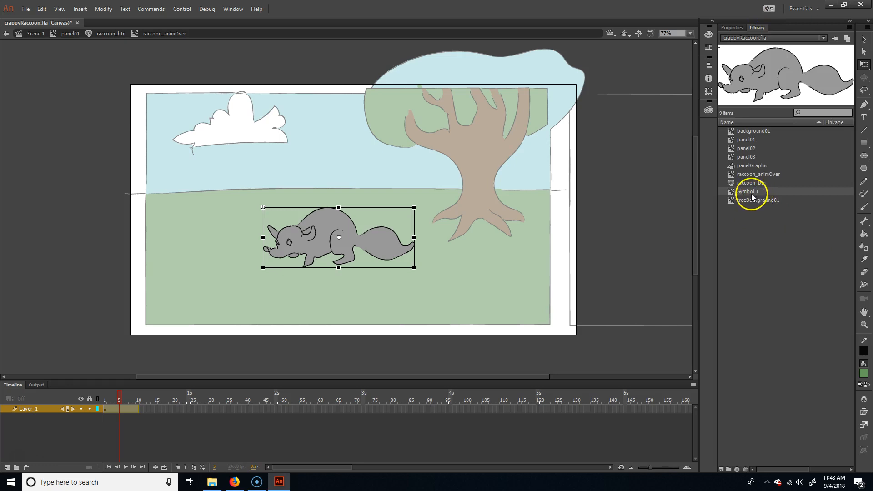
pyautogui.doubleClick(751, 193)
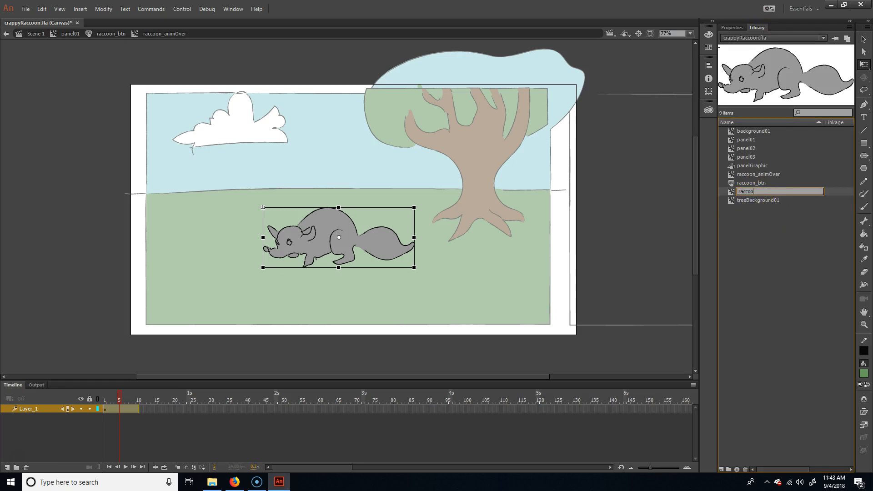
pyautogui.press('Return')
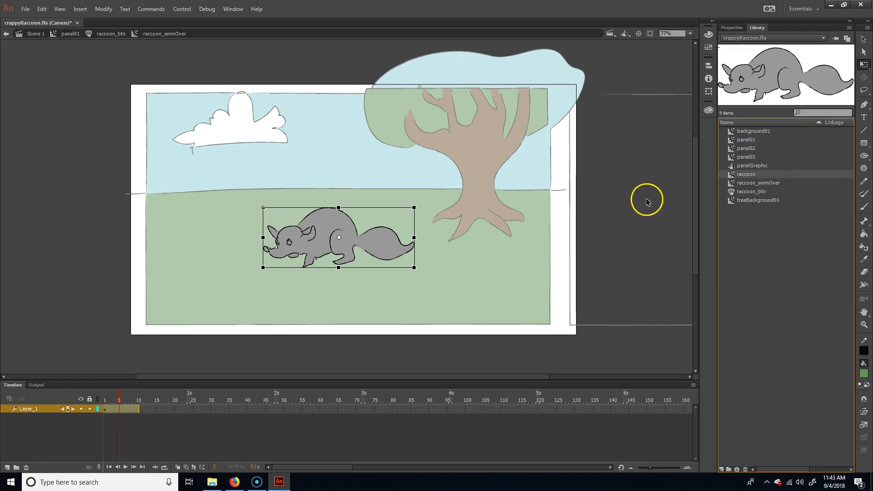
# Step: Insert a keyframe at frame 10 of the raccoon's motion tween, keeping its starting position
pyautogui.click(177, 416)
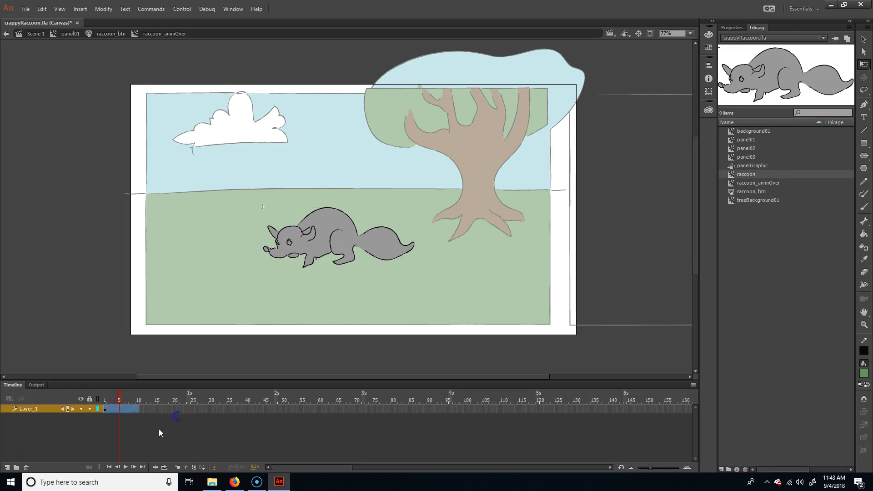
pyautogui.rightClick(123, 409)
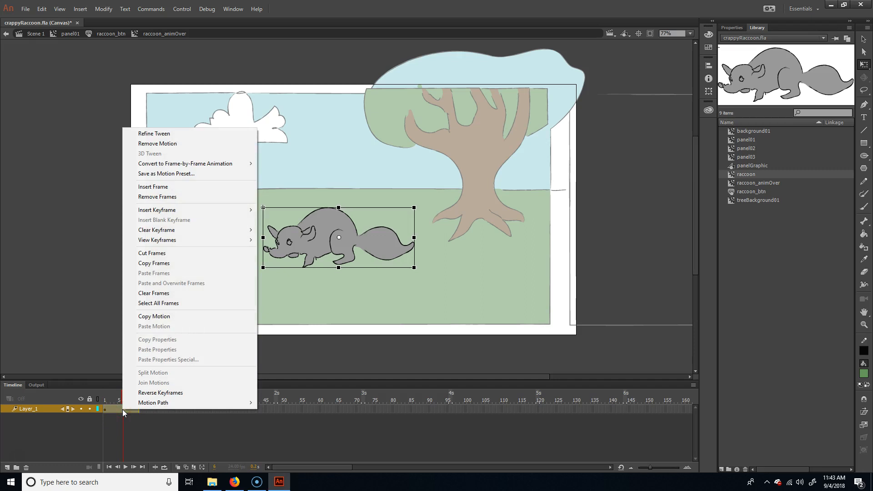
pyautogui.click(358, 462)
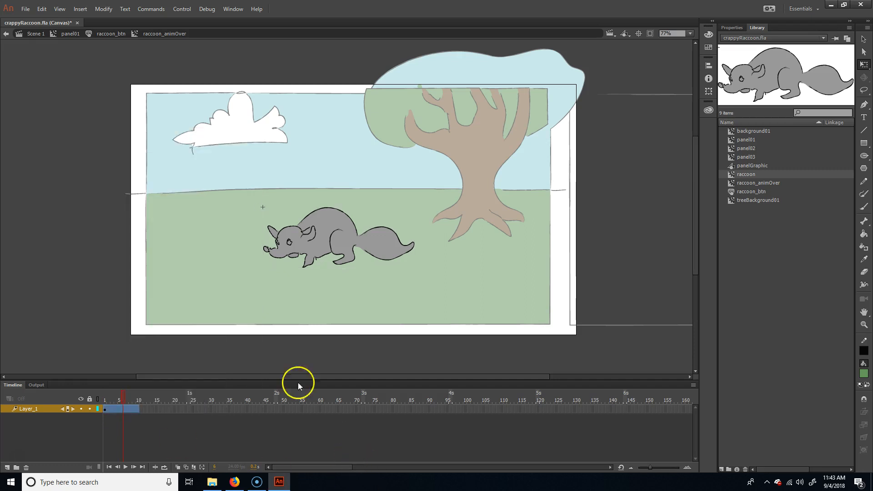
pyautogui.click(137, 409)
pyautogui.rightClick(138, 409)
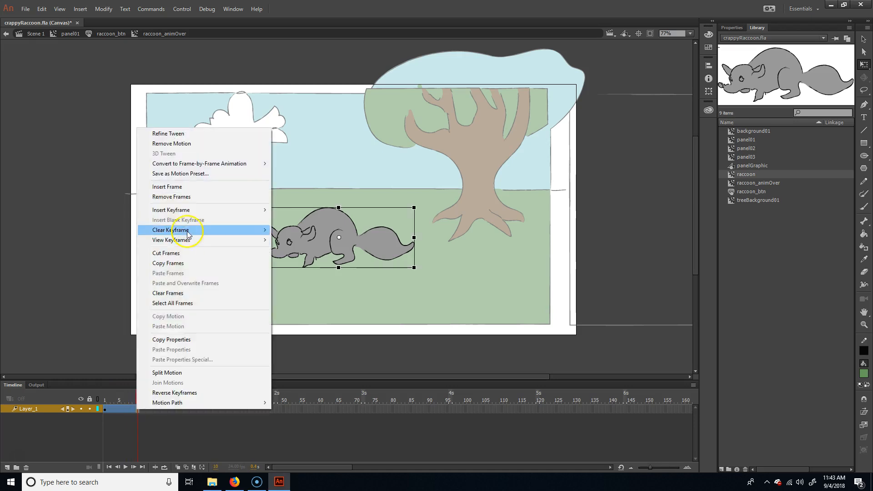
pyautogui.moveTo(191, 244)
pyautogui.moveTo(203, 210)
pyautogui.click(305, 270)
# Step: Move the raccoon up by about half its height at frame 5, and scrub the tween to check the hop
pyautogui.click(119, 404)
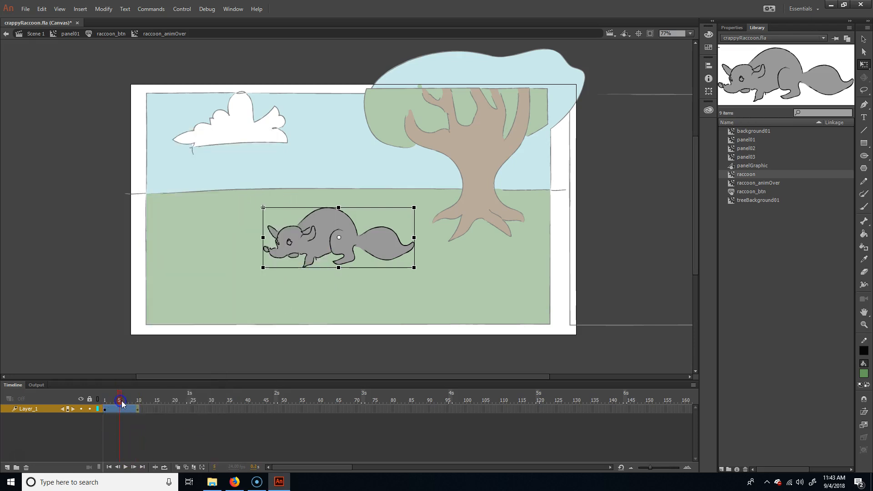
pyautogui.moveTo(348, 243); pyautogui.dragTo(348, 215)
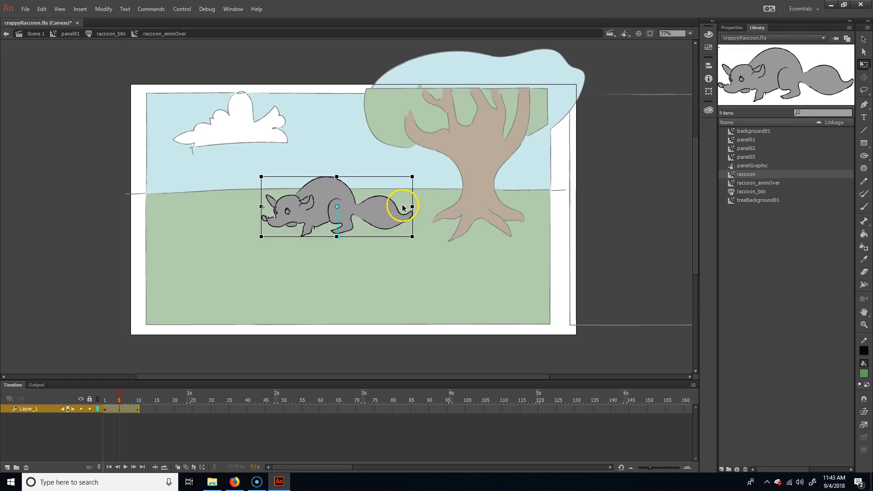
pyautogui.moveTo(120, 399); pyautogui.dragTo(150, 400)
pyautogui.click(235, 354)
# Step: Return to raccoon_btn, compare its Up and Over states, and insert a blank keyframe in the Down state
pyautogui.click(106, 34)
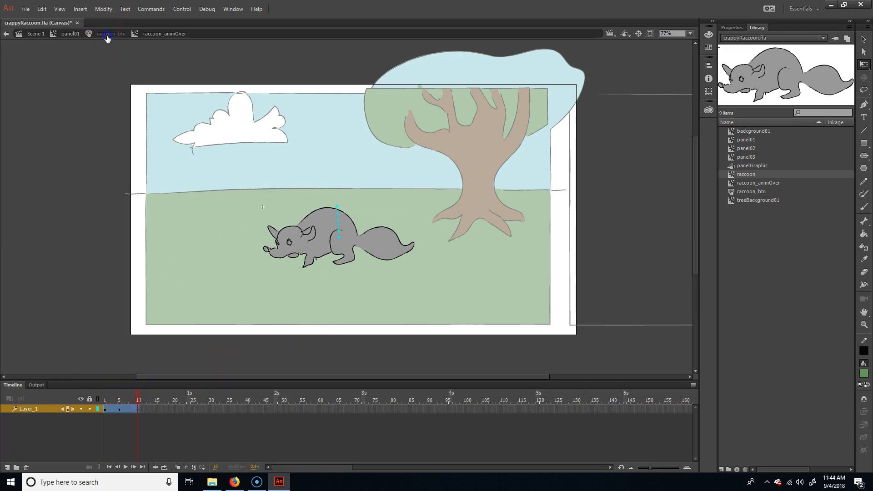
pyautogui.click(111, 400)
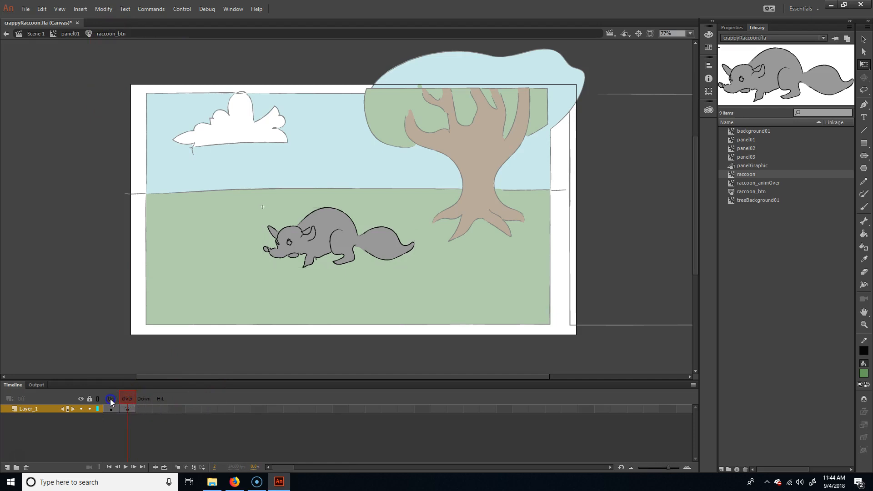
pyautogui.click(127, 400)
pyautogui.click(143, 411)
pyautogui.moveTo(155, 414); pyautogui.dragTo(150, 411)
pyautogui.press('F7')
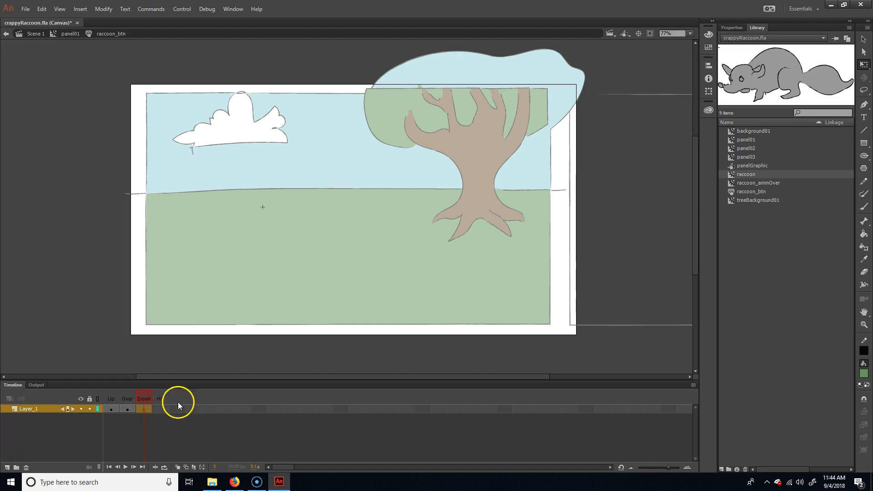
# Step: Draw a small green rectangle with a black outline in the Down state and break it apart into a plain shape
pyautogui.click(336, 248)
pyautogui.click(863, 142)
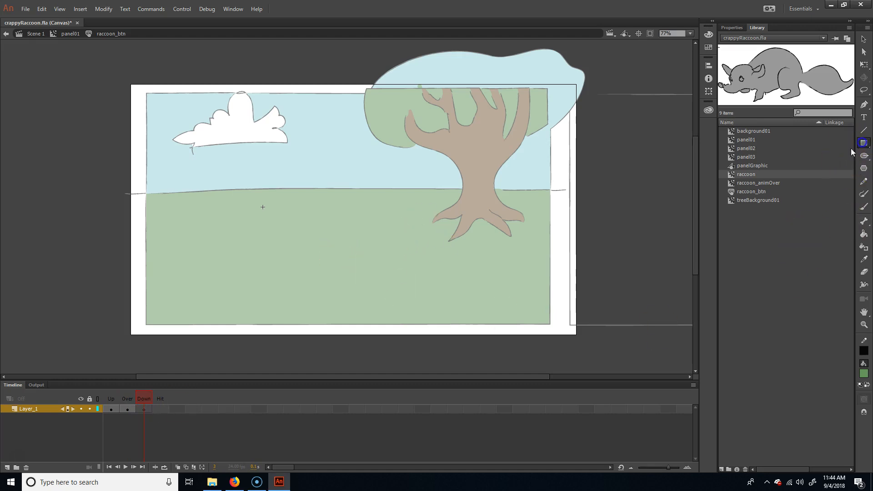
pyautogui.moveTo(289, 264); pyautogui.dragTo(308, 247)
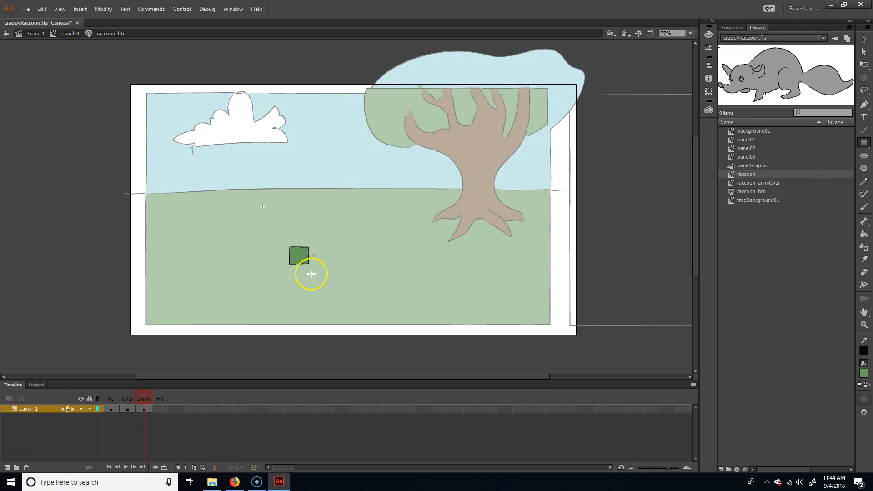
pyautogui.press('v')
pyautogui.moveTo(260, 263); pyautogui.dragTo(337, 236)
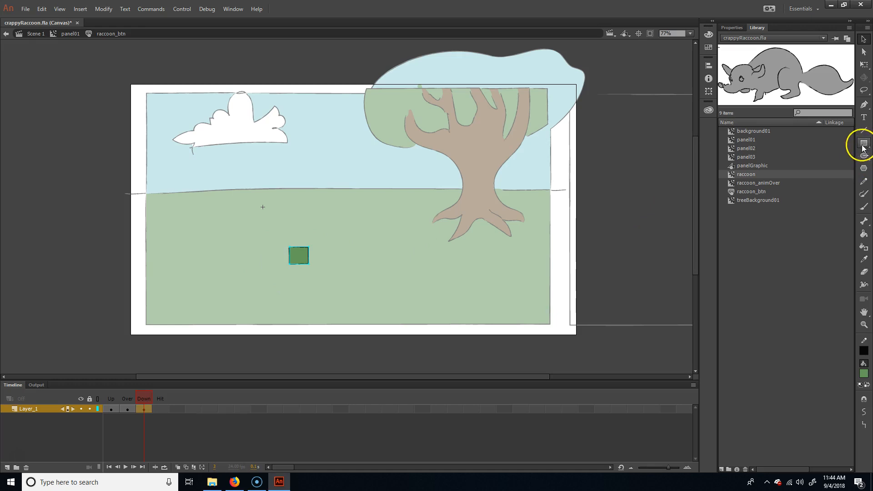
pyautogui.hotkey('ctrl', 'b')
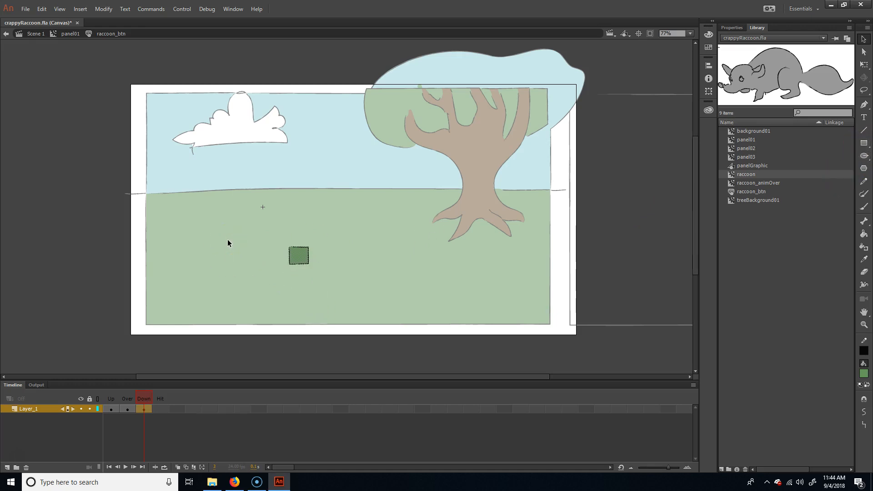
# Step: Convert the green rectangle in the Down state into a Movie Clip symbol named raccoon_animDown
pyautogui.moveTo(293, 276); pyautogui.dragTo(352, 240)
pyautogui.press('F8')
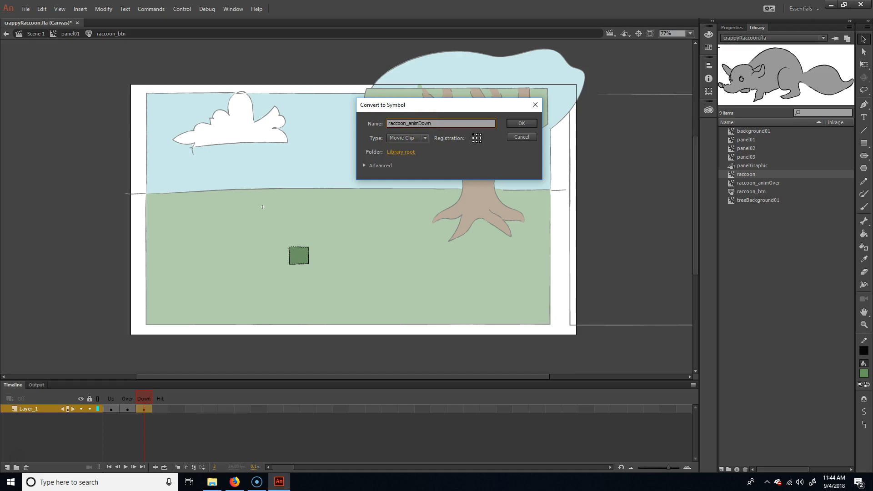
pyautogui.press('Return')
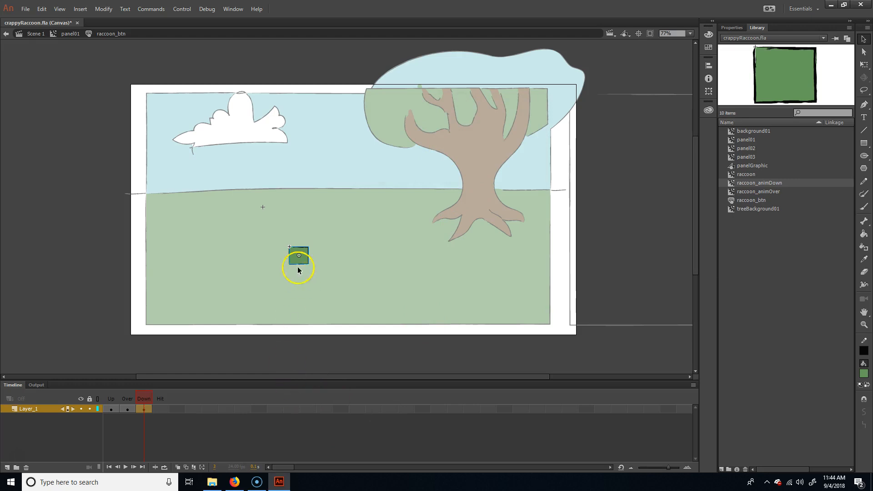
# Step: Inside raccoon_animDown, delete the green rectangle and place an instance of the raccoon library symbol in its spot on the grass
pyautogui.doubleClick(301, 254)
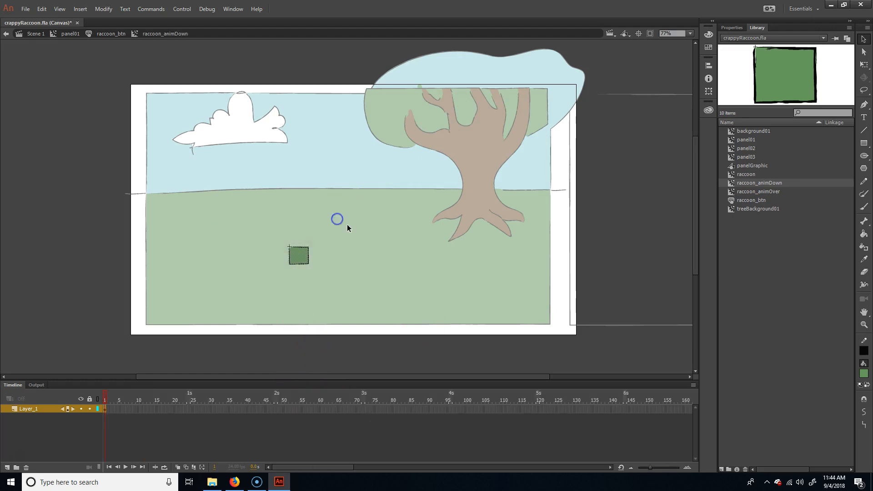
pyautogui.press('Delete')
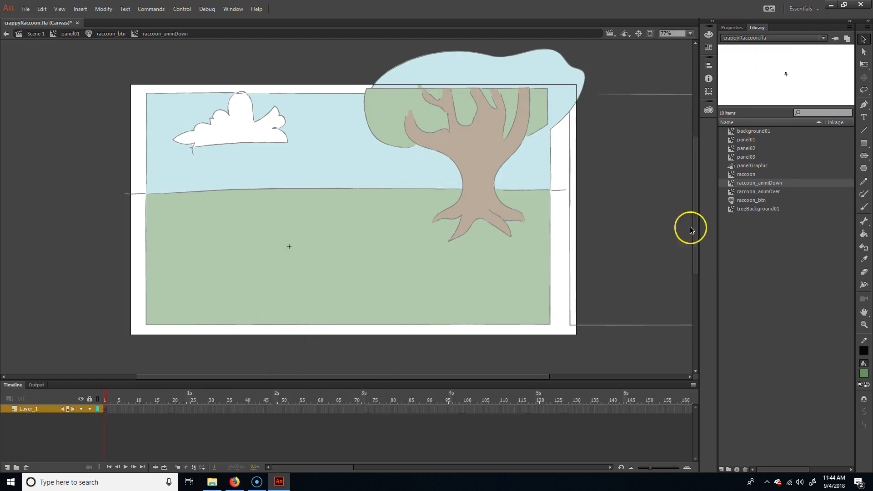
pyautogui.click(752, 176)
pyautogui.moveTo(762, 177); pyautogui.dragTo(318, 260)
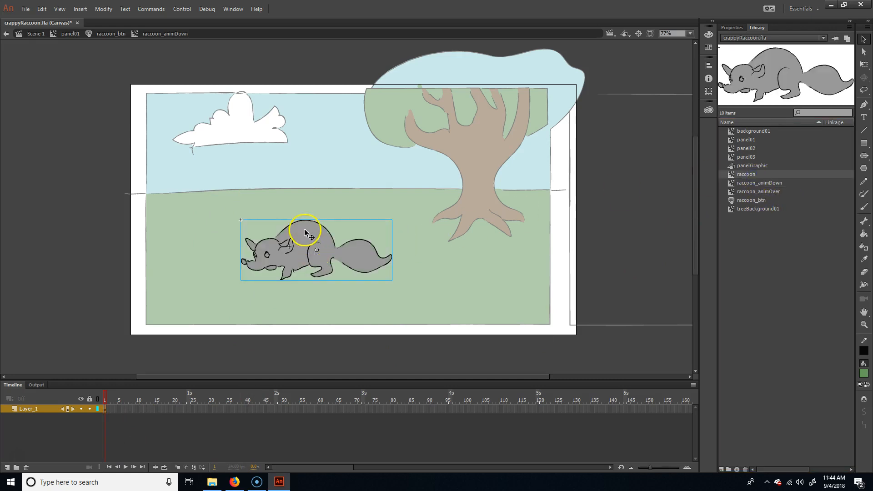
pyautogui.moveTo(304, 232); pyautogui.dragTo(299, 235)
pyautogui.click(309, 269)
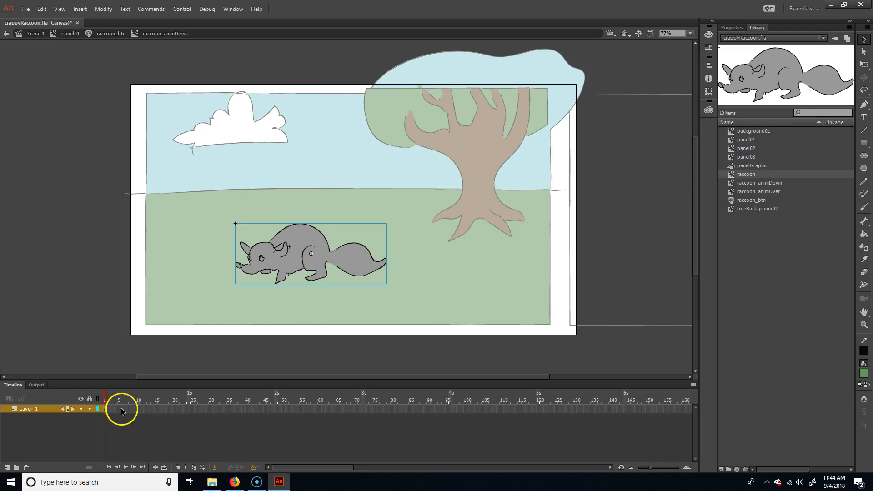
# Step: Extend the raccoon's layer in raccoon_animDown to frame 24 and create a motion tween across the span
pyautogui.click(190, 409)
pyautogui.moveTo(189, 412); pyautogui.dragTo(185, 412)
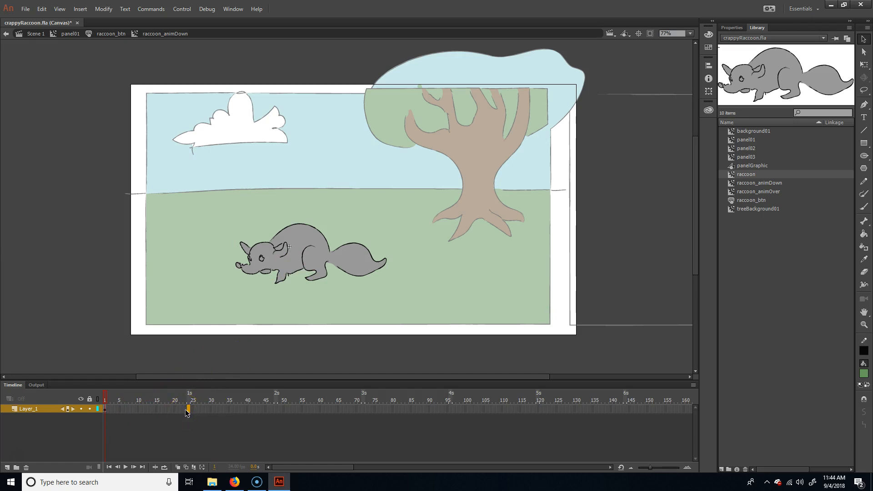
pyautogui.rightClick(189, 411)
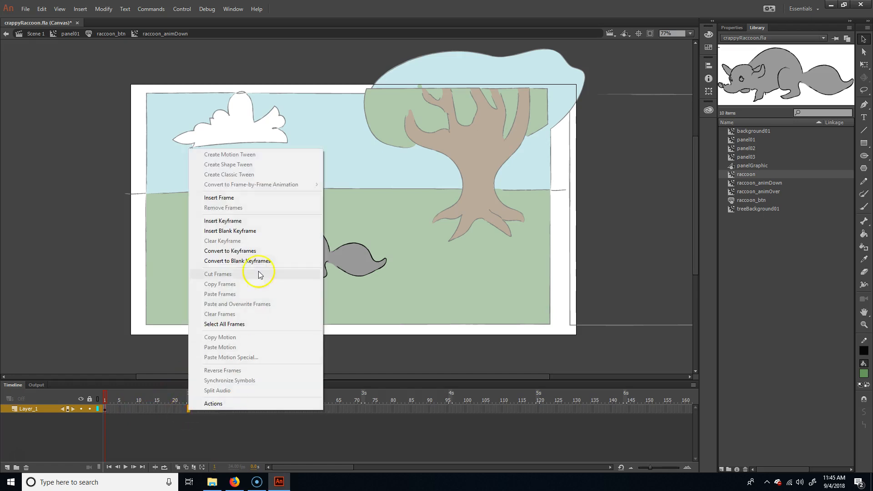
pyautogui.click(250, 200)
pyautogui.moveTo(194, 404); pyautogui.dragTo(188, 411)
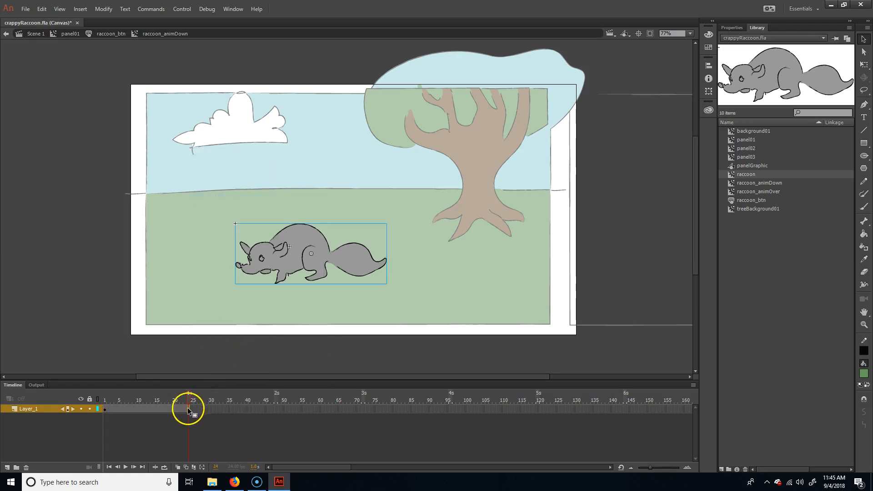
pyautogui.rightClick(163, 410)
pyautogui.click(221, 152)
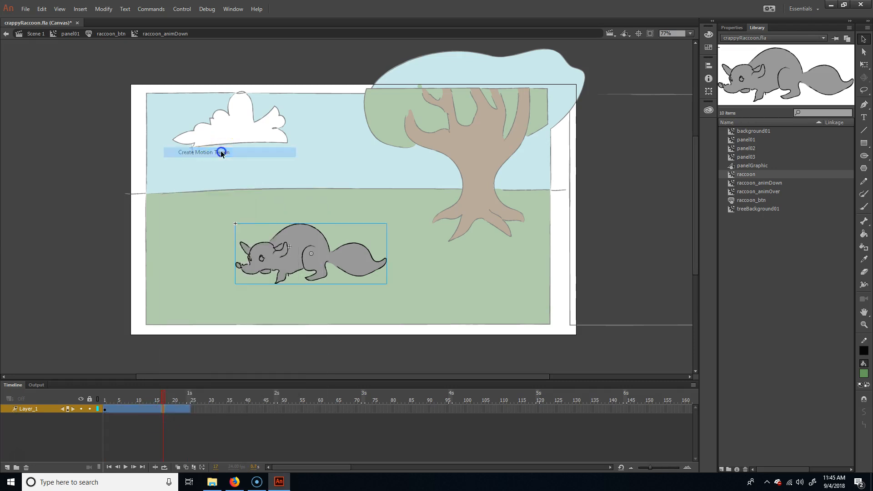
# Step: At frame 24, move the raccoon horizontally past the stage's left edge, and play the tween from frame 1 to check the run
pyautogui.click(189, 409)
pyautogui.click(199, 418)
pyautogui.click(188, 410)
pyautogui.click(185, 410)
pyautogui.click(295, 258)
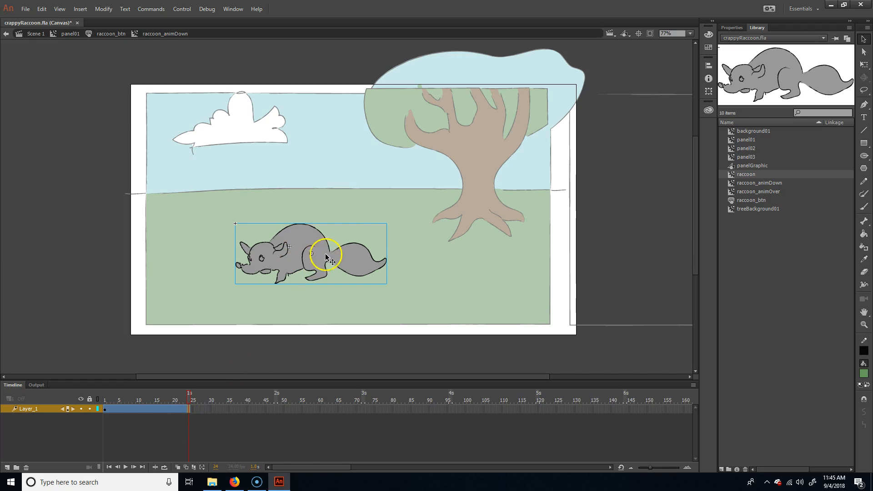
pyautogui.moveTo(348, 257); pyautogui.dragTo(90, 186)
pyautogui.moveTo(175, 394); pyautogui.dragTo(75, 394)
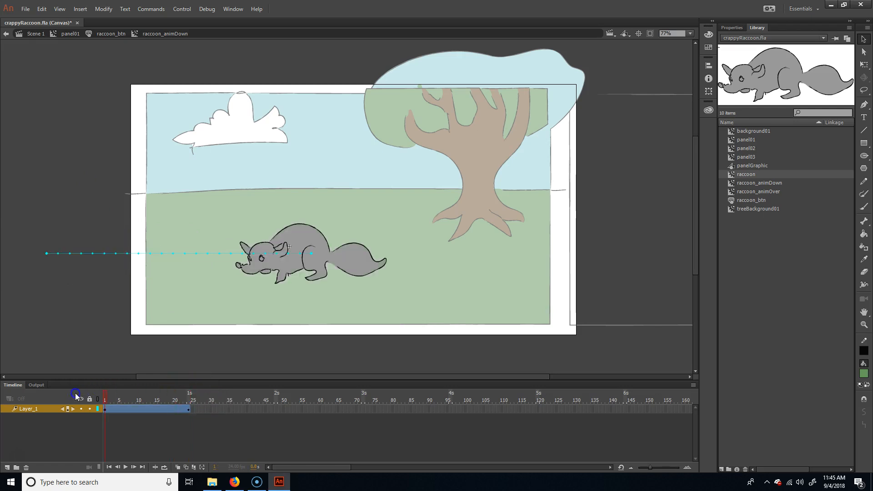
pyautogui.press('Return')
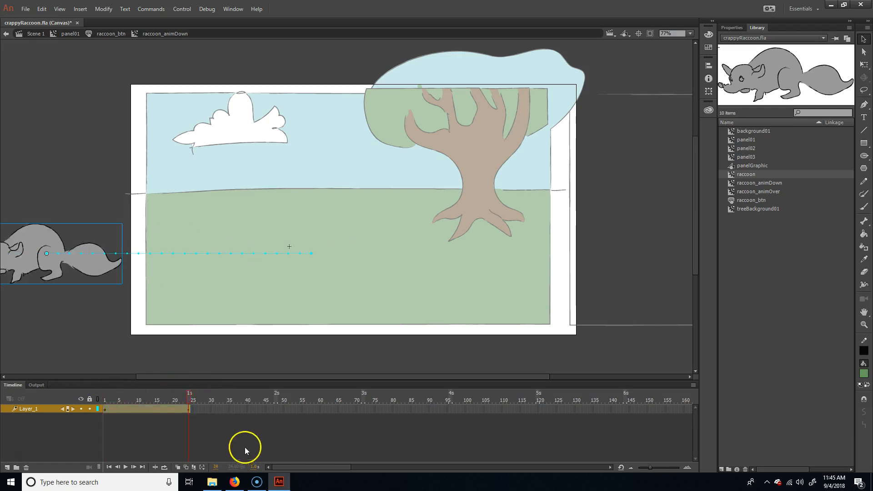
# Step: Leave the nested symbols to return to Scene 1 and save the document
pyautogui.doubleClick(143, 323)
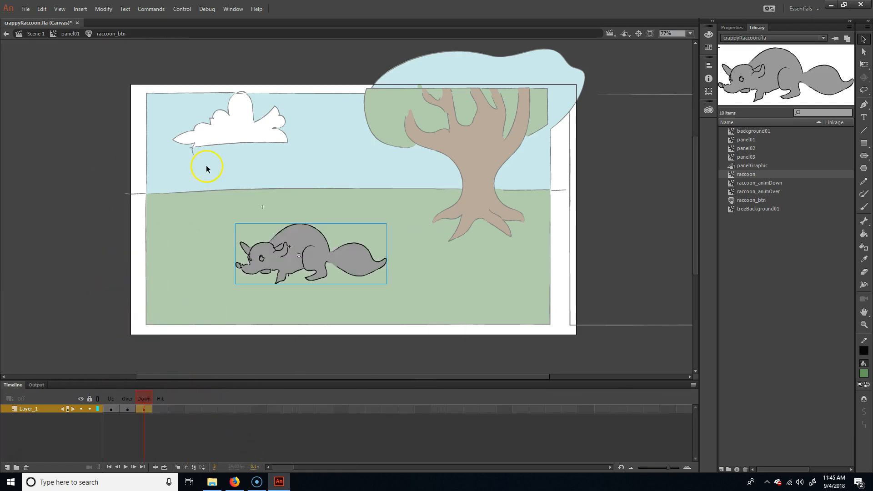
pyautogui.doubleClick(117, 230)
pyautogui.doubleClick(97, 276)
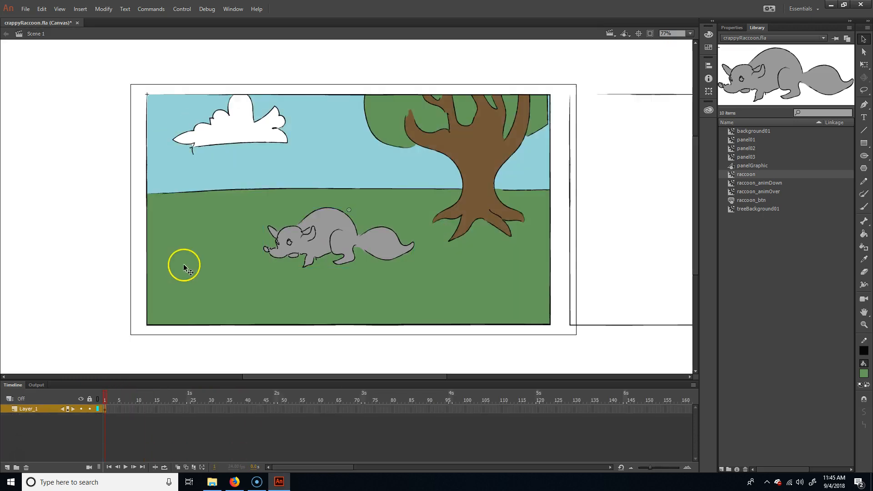
pyautogui.hotkey('ctrl', 's')
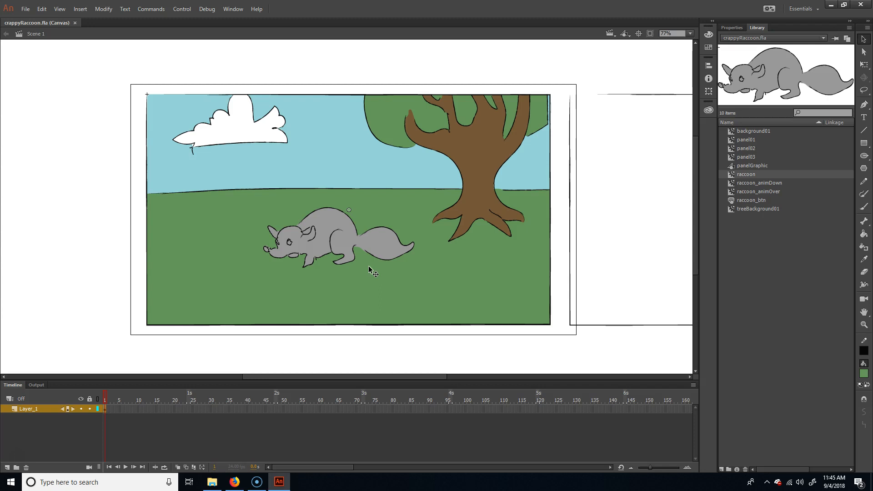
# Step: Test the comic in the browser and try the raccoon button's Over and Down animations
pyautogui.hotkey('ctrl', 'Return')
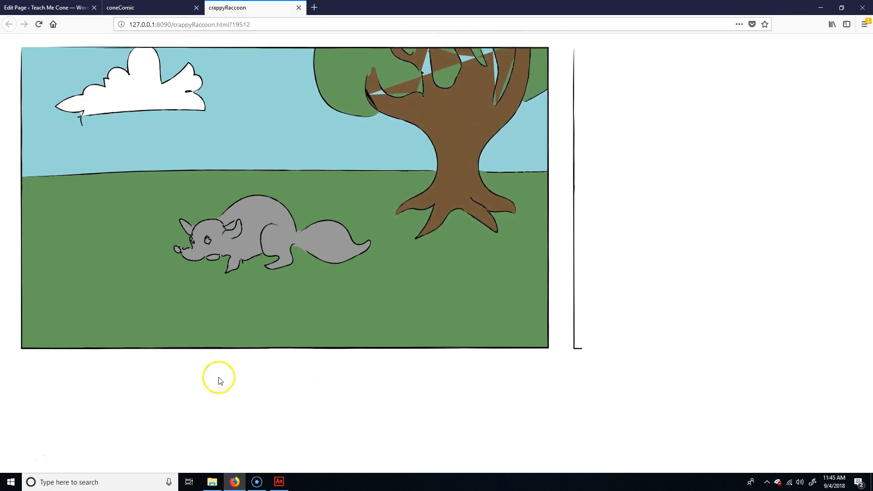
pyautogui.click(254, 233)
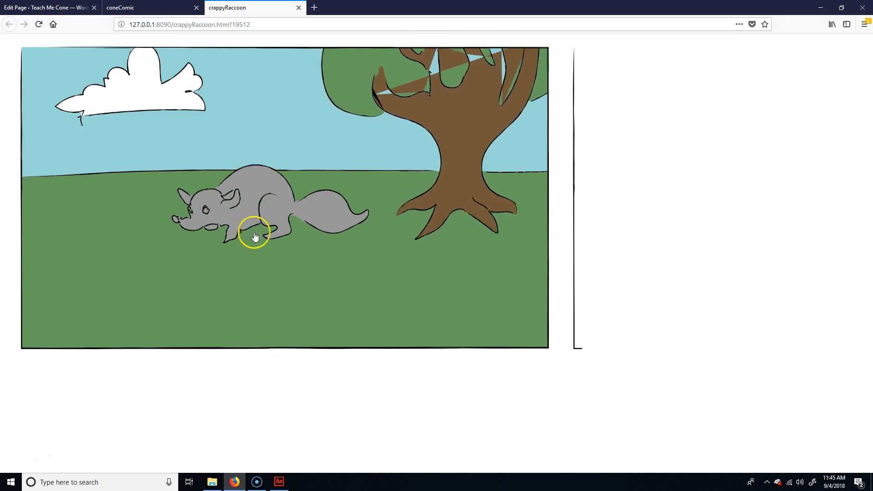
pyautogui.click(255, 234)
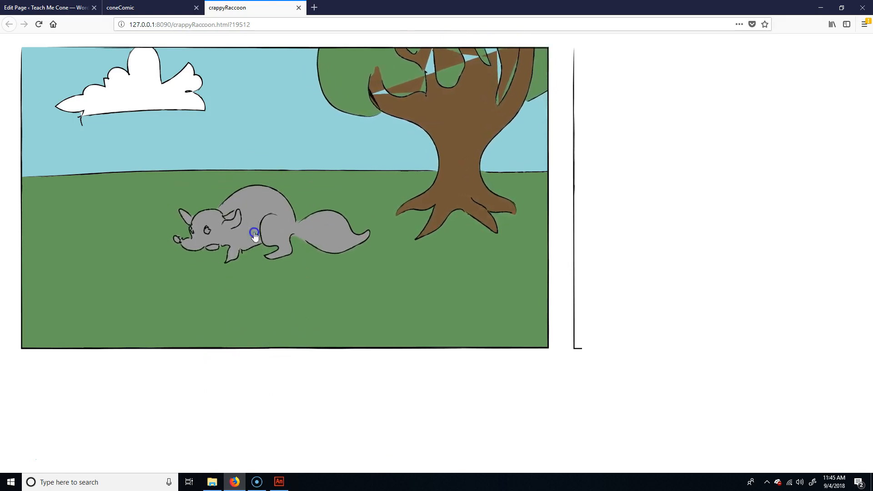
pyautogui.click(251, 208)
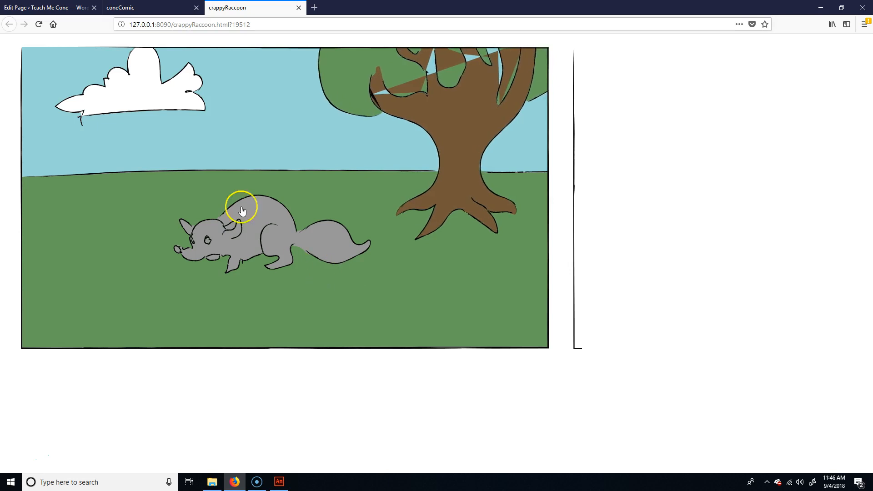
# Step: Switch back to Animate, open the recent file coneComic.fla, and view its published comic in the browser for comparison
pyautogui.click(279, 481)
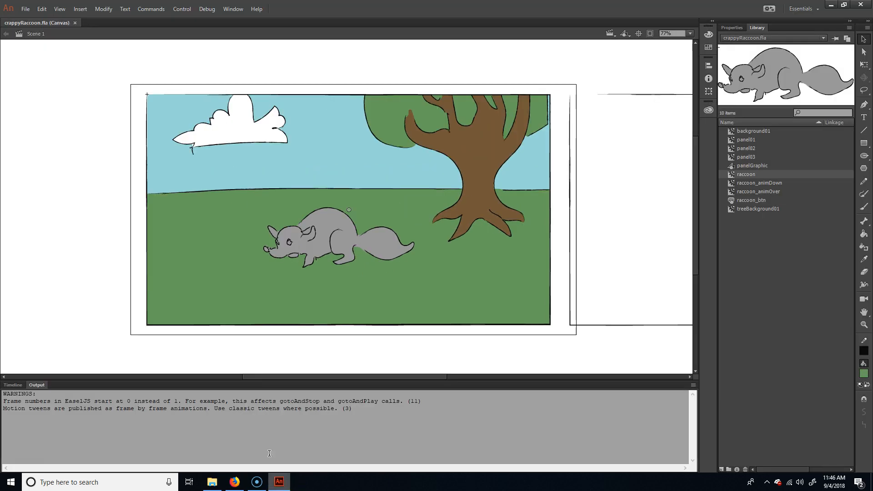
pyautogui.click(25, 9)
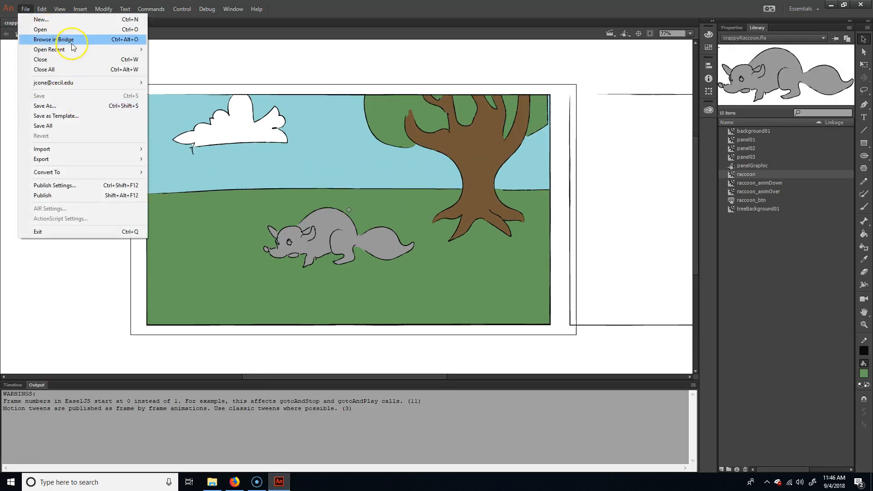
pyautogui.moveTo(75, 50)
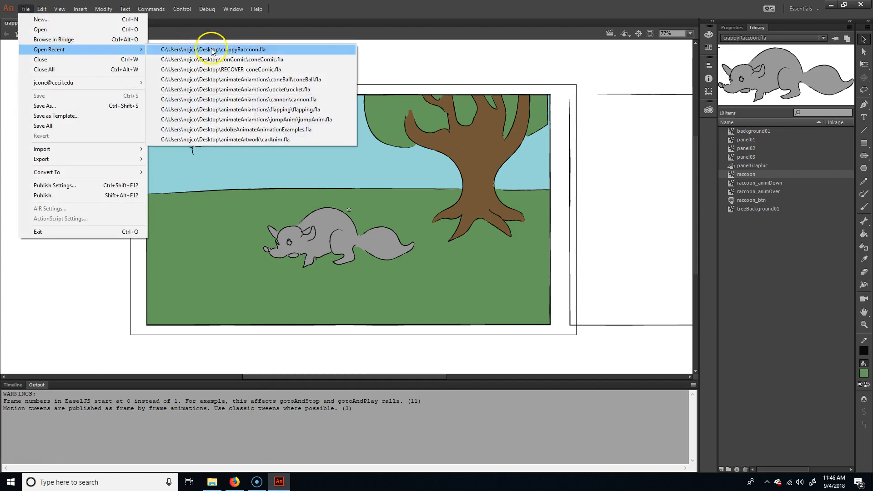
pyautogui.click(216, 60)
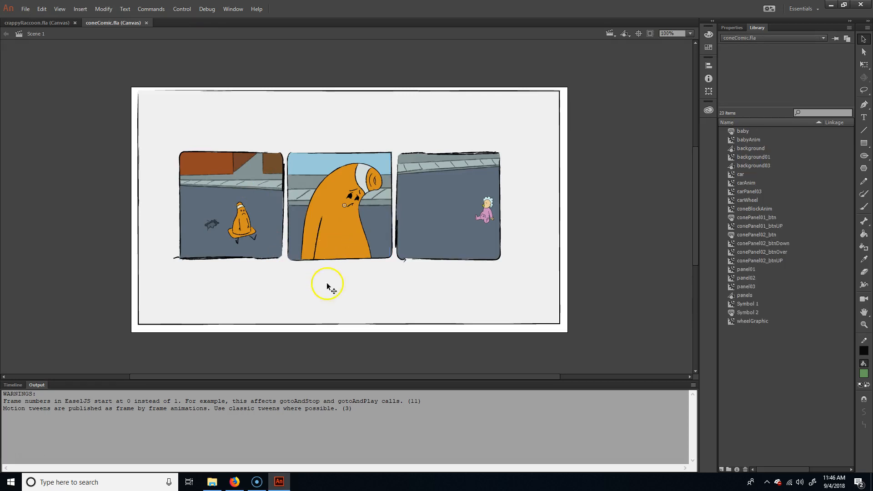
pyautogui.click(235, 481)
pyautogui.click(146, 7)
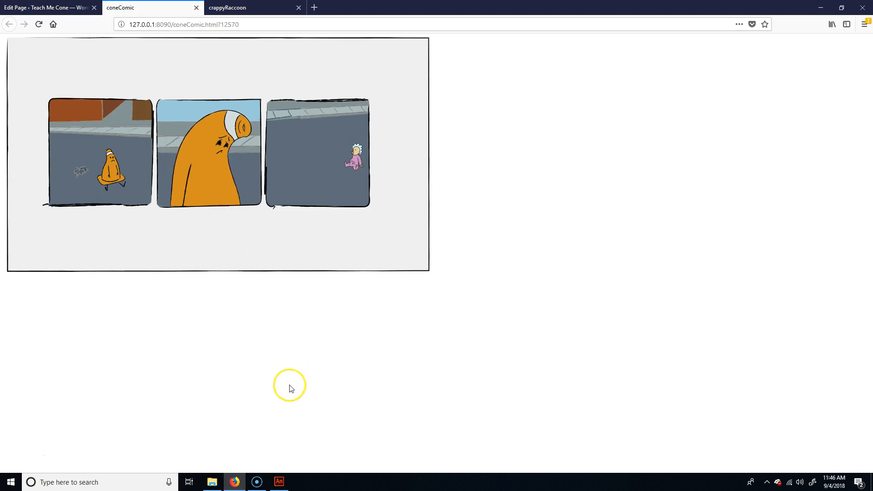
# Step: Back in Animate, open conePanel02_btnDown inside panel02's cone button and scrub its timeline to examine the frame-by-frame arm animation
pyautogui.click(280, 482)
pyautogui.doubleClick(347, 239)
pyautogui.doubleClick(347, 240)
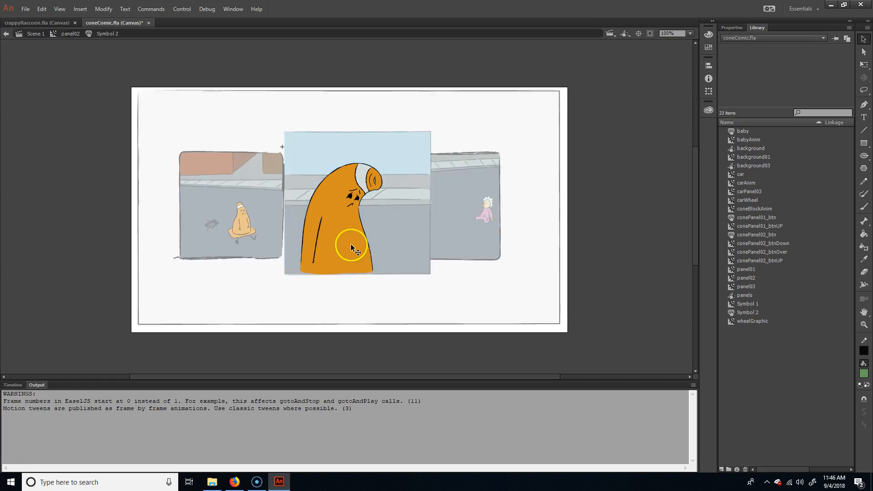
pyautogui.click(13, 385)
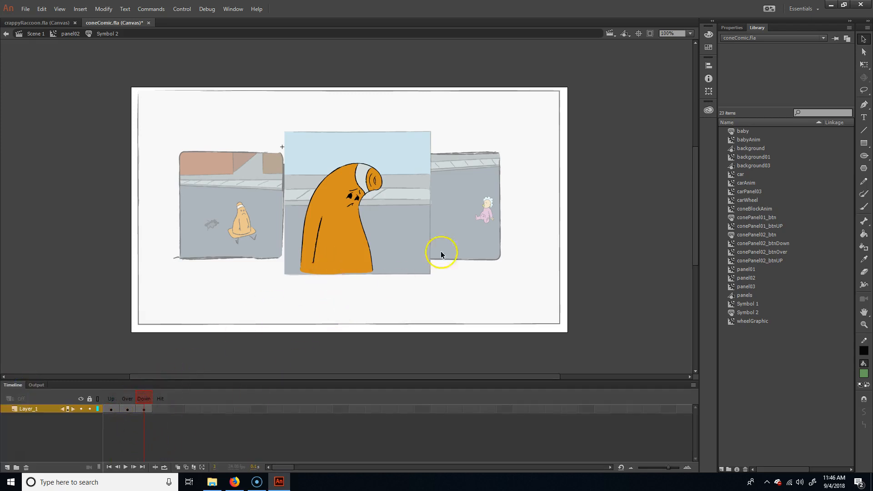
pyautogui.doubleClick(355, 258)
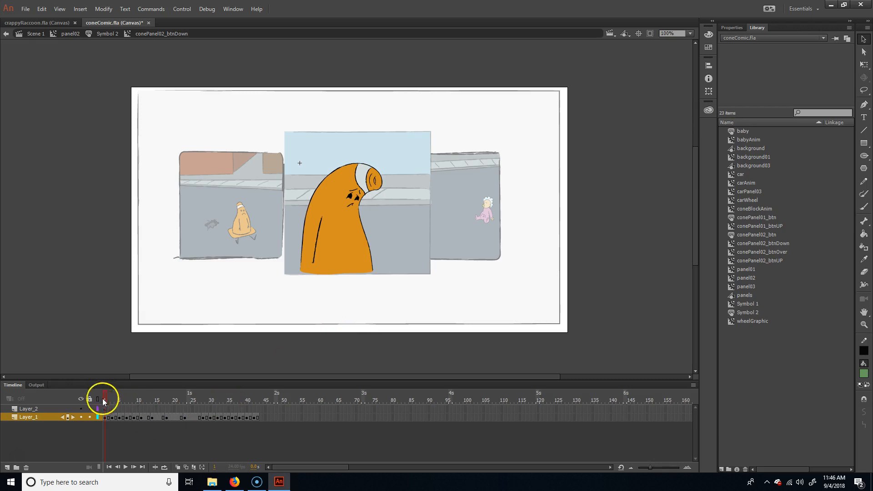
pyautogui.moveTo(109, 399); pyautogui.dragTo(186, 414)
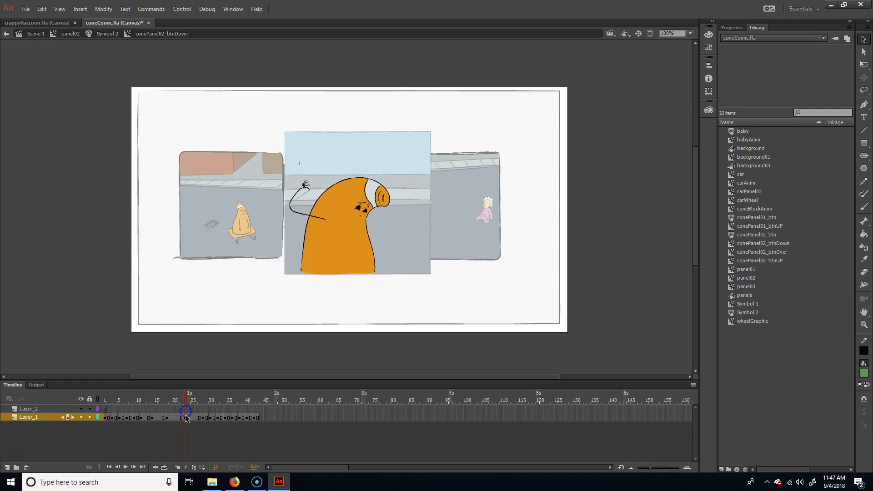
pyautogui.click(167, 399)
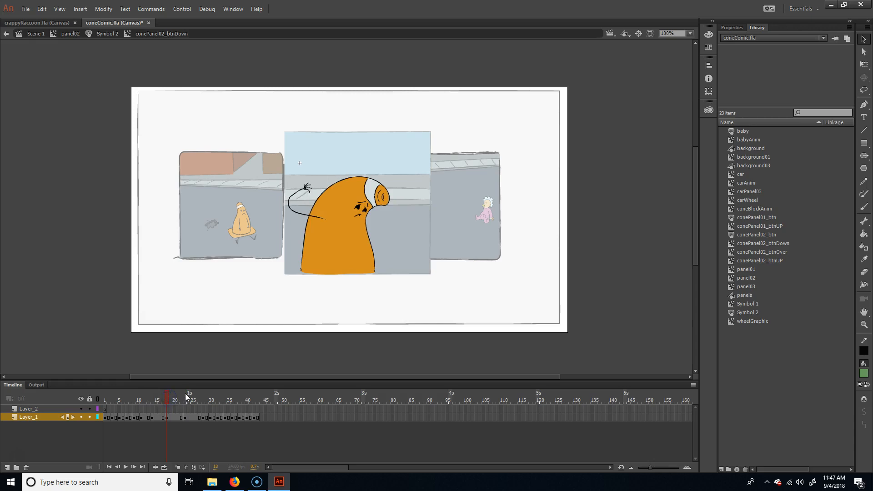
# Step: Insert a keyframe at frame 45 of Layer_1 and distort the cone character so its head leans slightly forward and down
pyautogui.click(267, 417)
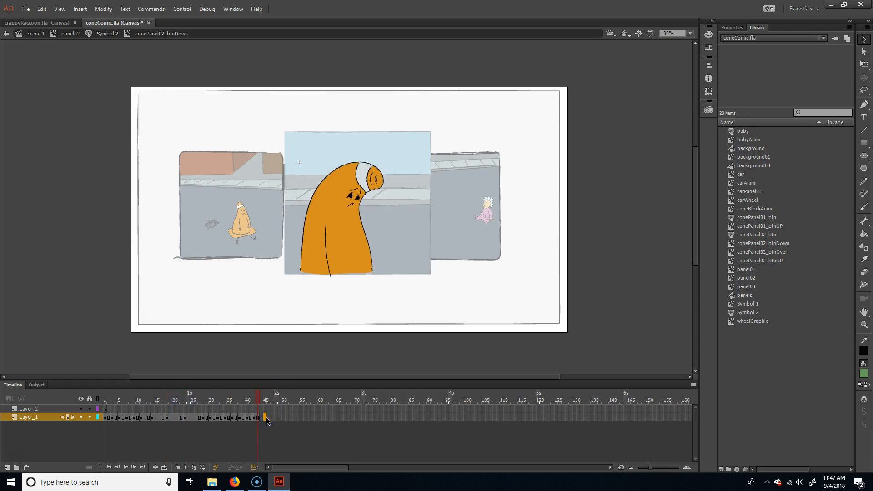
pyautogui.press('F6')
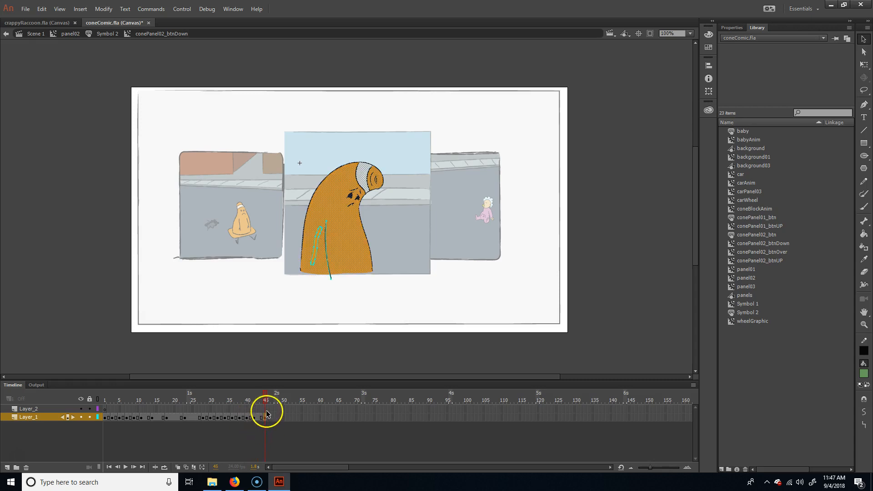
pyautogui.click(360, 230)
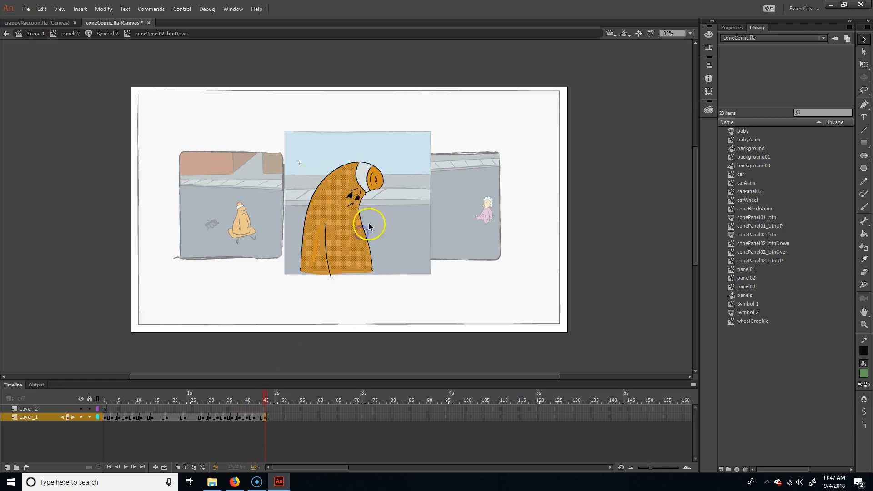
pyautogui.moveTo(400, 147); pyautogui.dragTo(313, 217)
pyautogui.press('q')
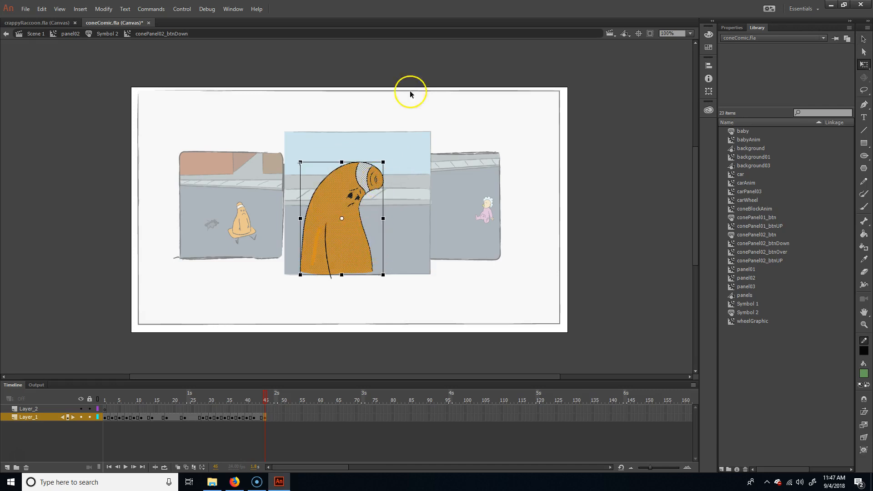
pyautogui.moveTo(389, 165); pyautogui.dragTo(392, 167)
pyautogui.click(349, 326)
pyautogui.doubleClick(326, 250)
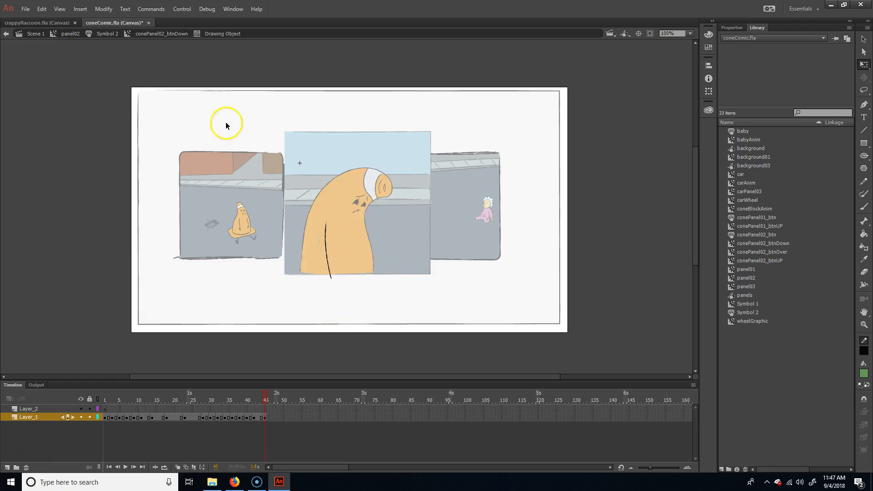
pyautogui.click(170, 33)
pyautogui.click(352, 295)
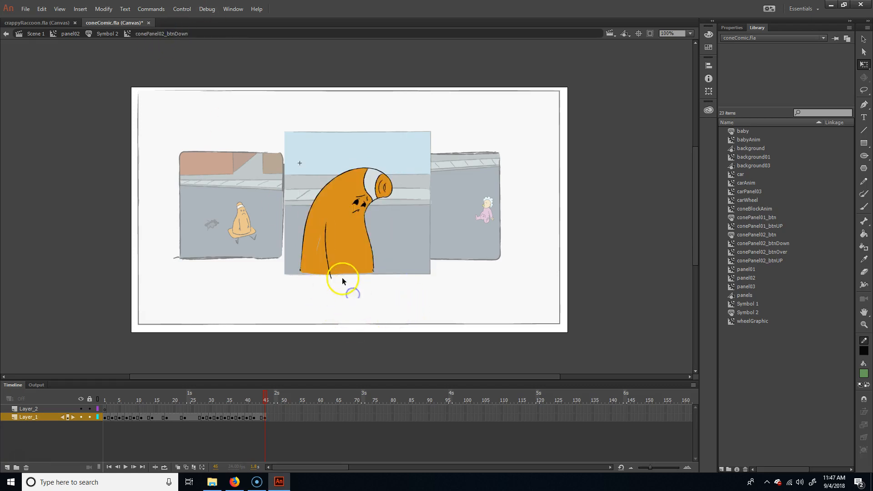
# Step: Reshape the cone's arm line at frame 45 with the Selection tool so the arm bends at the elbow near the body's outer edge
pyautogui.press('v')
pyautogui.moveTo(330, 272); pyautogui.dragTo(298, 228)
pyautogui.moveTo(296, 260); pyautogui.dragTo(317, 261)
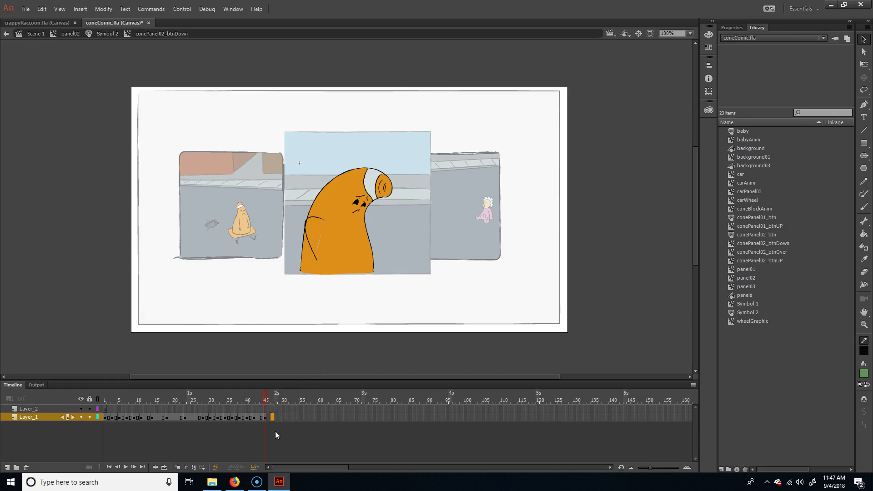
# Step: Insert a keyframe at frame 47 of Layer_1 and distort the cone character so its head leans farther forward and down
pyautogui.click(399, 220)
pyautogui.doubleClick(349, 233)
pyautogui.moveTo(408, 148); pyautogui.dragTo(351, 217)
pyautogui.press('q')
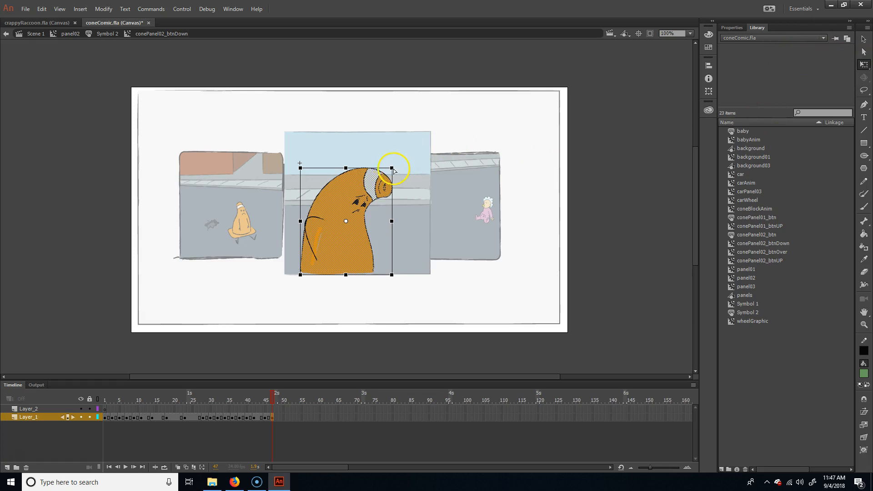
pyautogui.moveTo(394, 170); pyautogui.dragTo(398, 177)
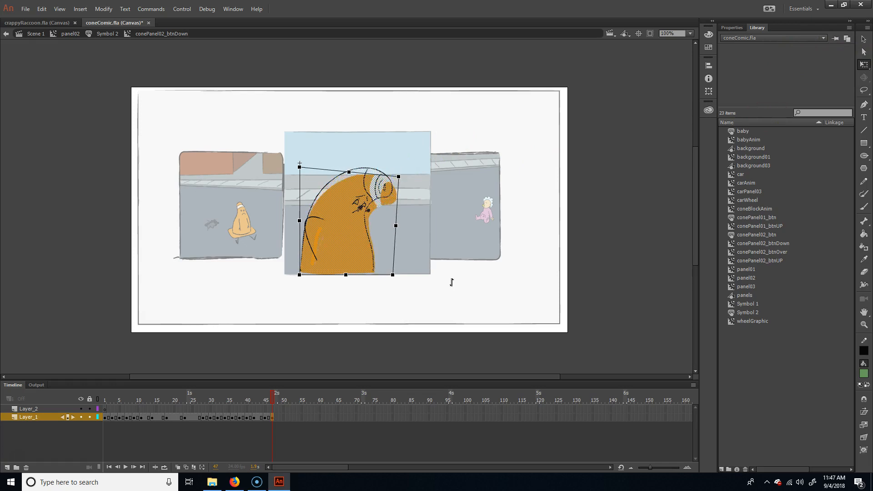
pyautogui.click(436, 253)
# Step: Reshape the arm line at frame 47 so the arm lifts into a curved arc reaching out behind the cone's back
pyautogui.click(862, 40)
pyautogui.click(336, 254)
pyautogui.moveTo(316, 262)
pyautogui.mouseDown()
pyautogui.moveTo(298, 247)
pyautogui.moveTo(289, 204)
pyautogui.mouseUp()
pyautogui.moveTo(304, 212)
pyautogui.mouseDown()
pyautogui.moveTo(309, 190)
pyautogui.moveTo(319, 195)
pyautogui.mouseUp()
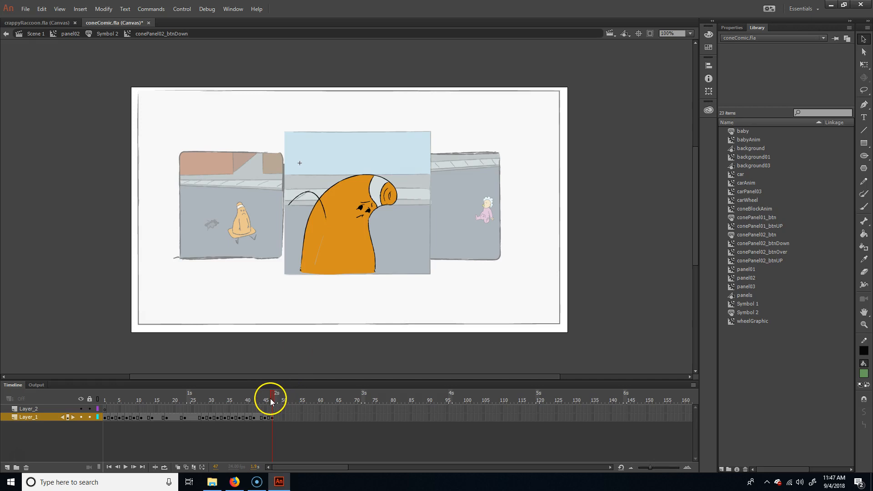
# Step: Step back and forth through the last keyframes of Layer_1 up to frame 47 to examine the head and arm motion
pyautogui.press(',')
pyautogui.press(',')
pyautogui.press(',')
pyautogui.press('.')
pyautogui.press('.')
pyautogui.press('.')
pyautogui.press('.')
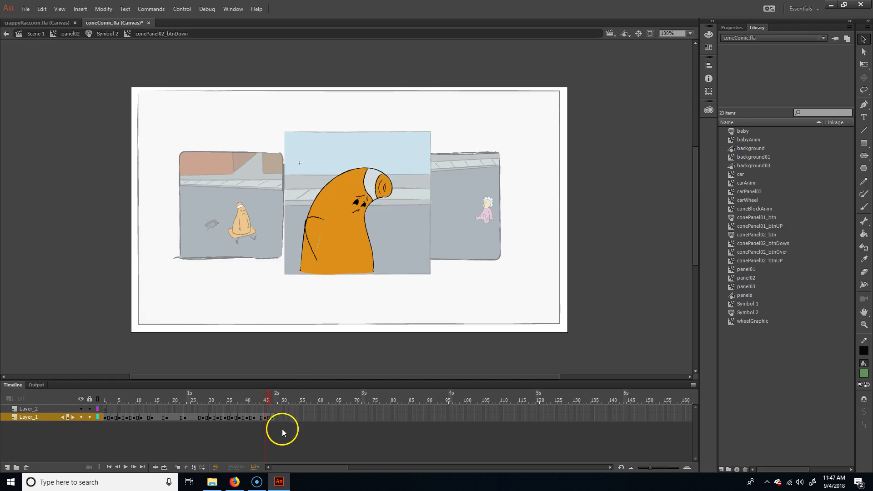
pyautogui.press(',')
pyautogui.press(',')
pyautogui.press(',')
pyautogui.press('.')
pyautogui.press('.')
pyautogui.press('.')
pyautogui.press('.')
pyautogui.press(',')
pyautogui.press(',')
pyautogui.press(',')
pyautogui.press('.')
pyautogui.press('.')
pyautogui.press('.')
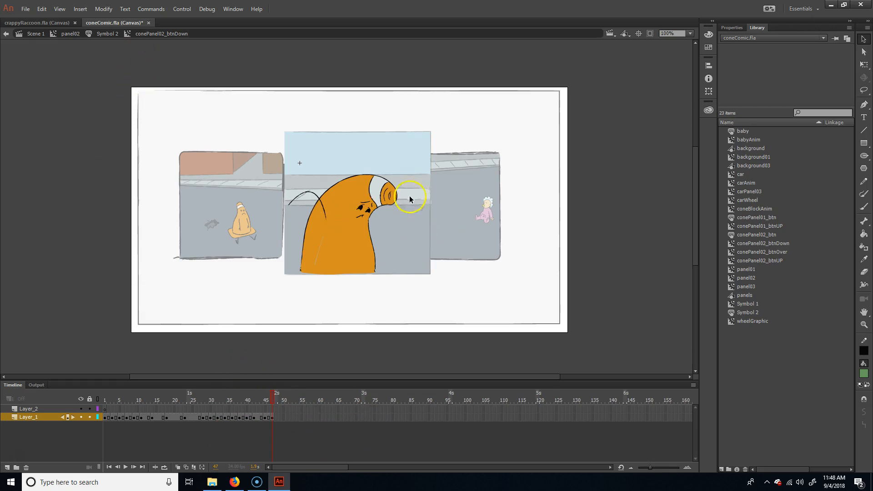
# Step: Close coneComic.fla and return to the main scene of crappyRaccoon.fla
pyautogui.click(149, 23)
pyautogui.click(439, 250)
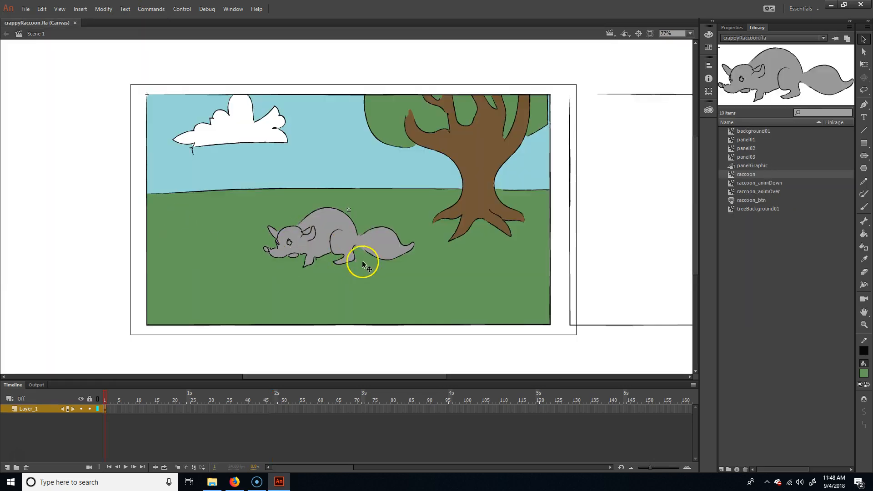
pyautogui.moveTo(608, 261); pyautogui.dragTo(440, 277)
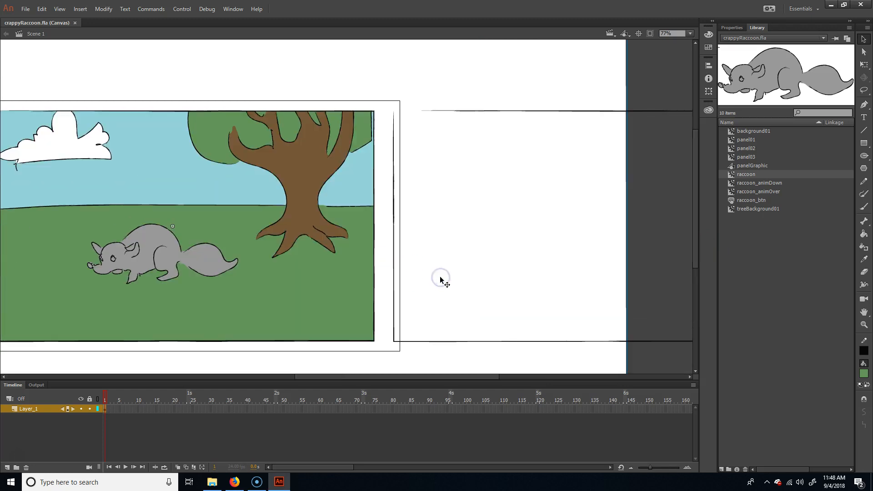
pyautogui.click(418, 282)
pyautogui.click(162, 253)
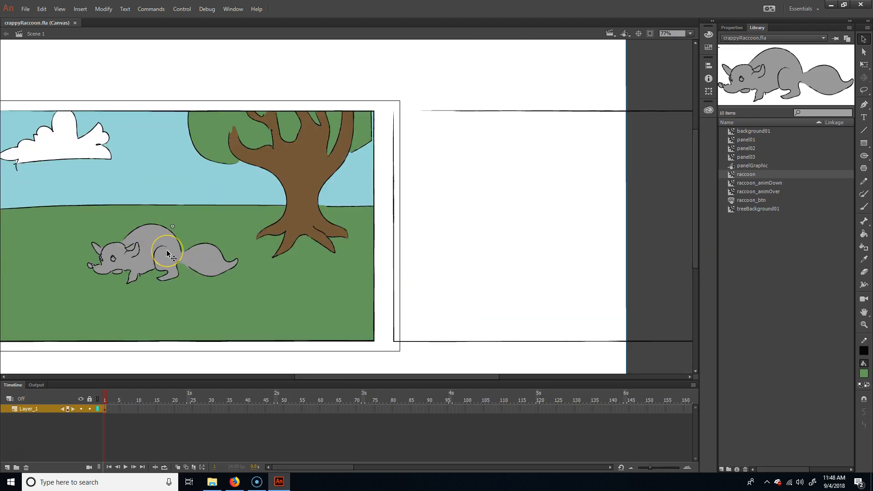